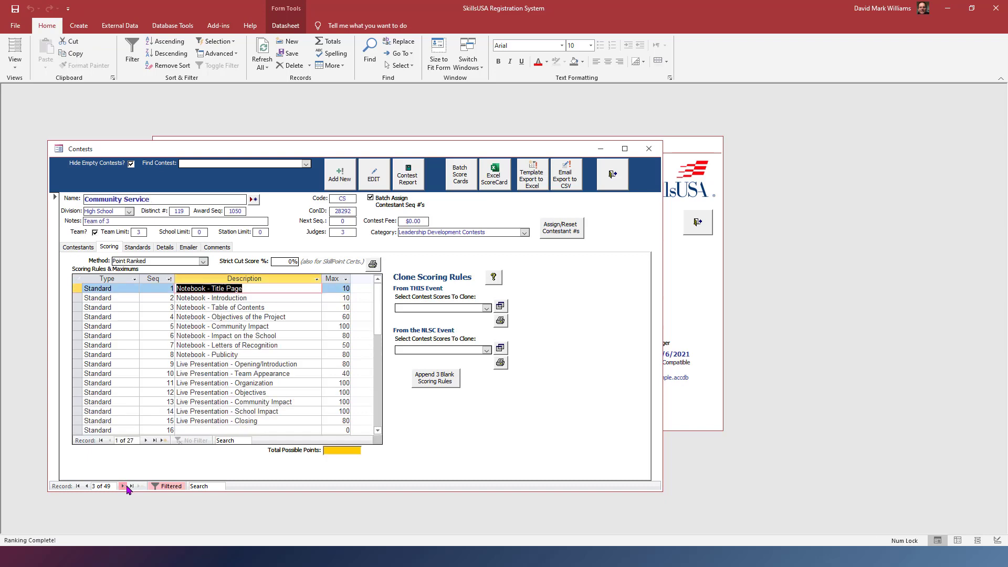
# Advance to the Esthetics contest and look over its scoring rules and blank rule rows
pyautogui.click(123, 487)
pyautogui.moveTo(281, 382); pyautogui.dragTo(171, 381)
pyautogui.click(210, 364)
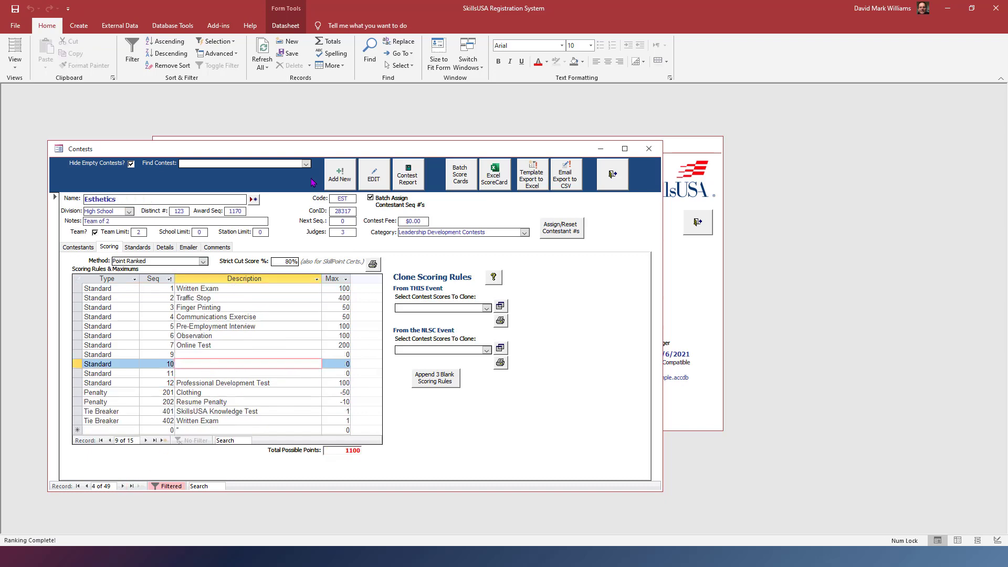
# Find the Medical Math contest and examine the maximums of its Online Test and Professional Development Test scoring rules
pyautogui.click(305, 164)
pyautogui.scroll(-2, 266, 226)
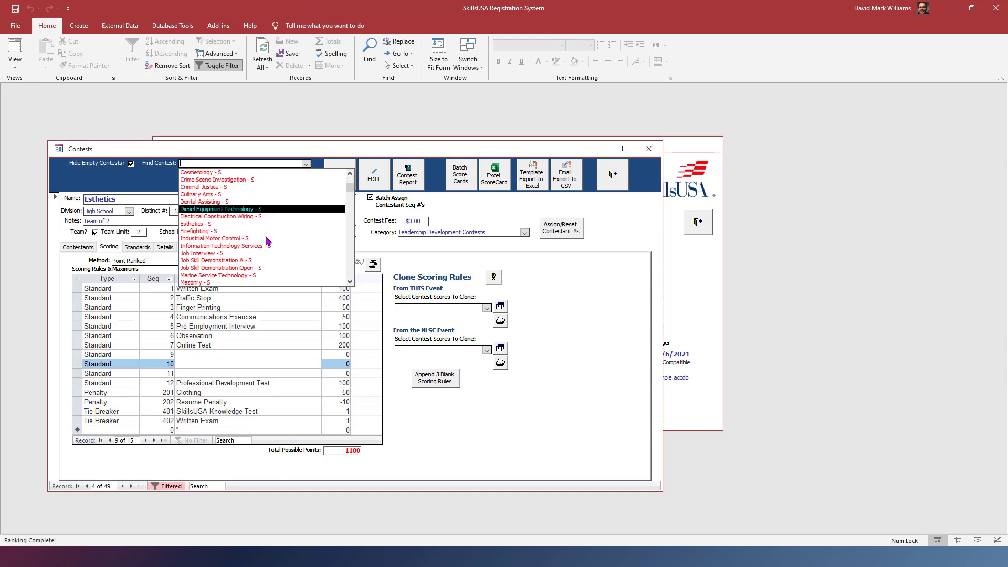
pyautogui.scroll(-2, 265, 240)
pyautogui.click(243, 260)
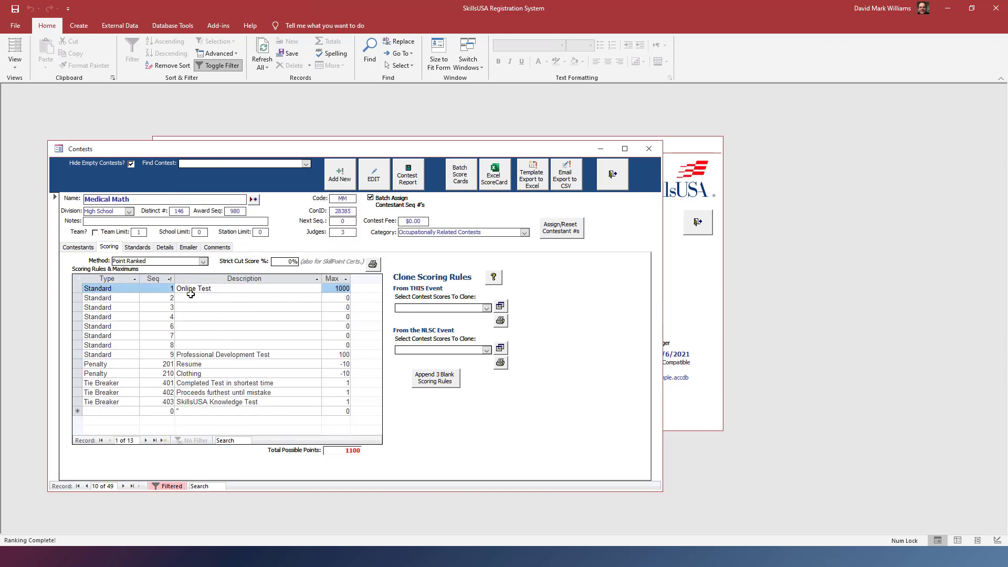
pyautogui.moveTo(214, 311); pyautogui.dragTo(216, 313)
pyautogui.click(236, 295)
pyautogui.click(245, 285)
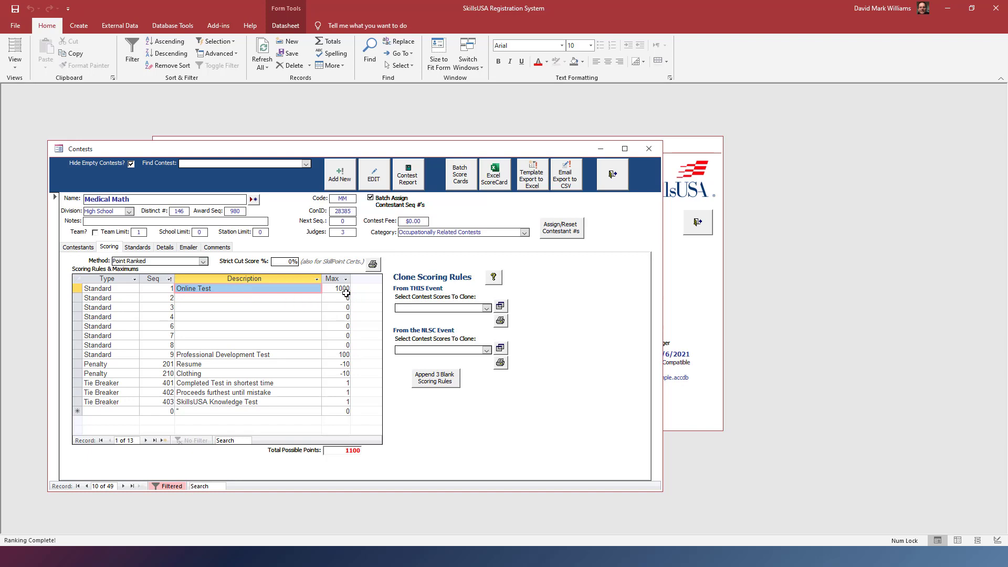
pyautogui.click(225, 353)
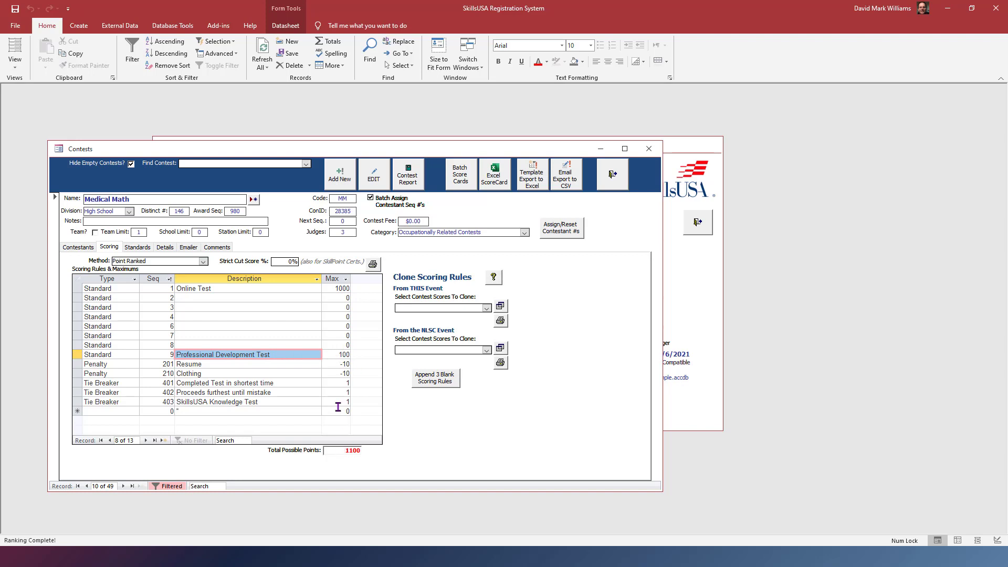
# Find the Criminal Justice high school contest and open its scoring rules
pyautogui.click(306, 163)
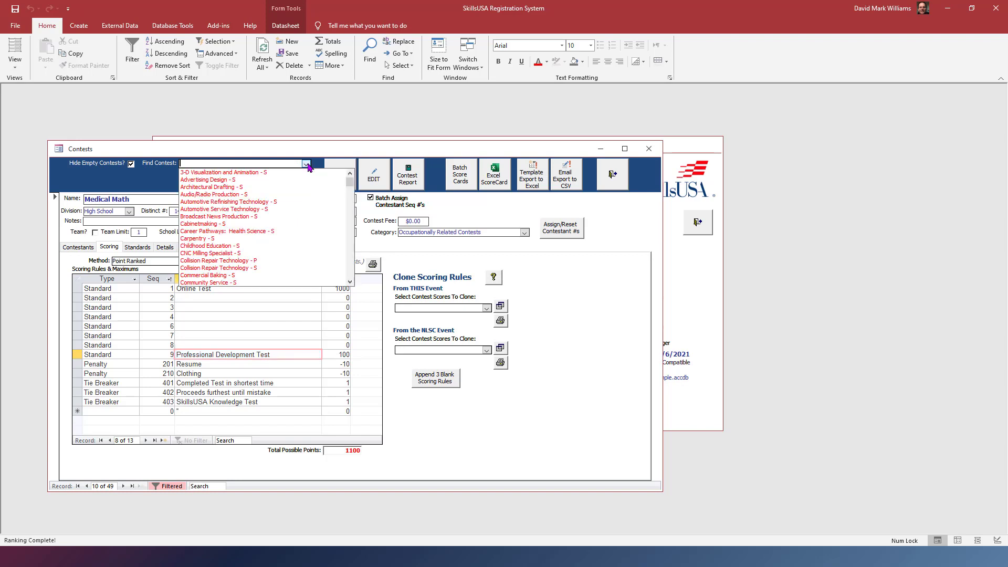
pyautogui.scroll(-2, 258, 213)
pyautogui.scroll(-2, 259, 213)
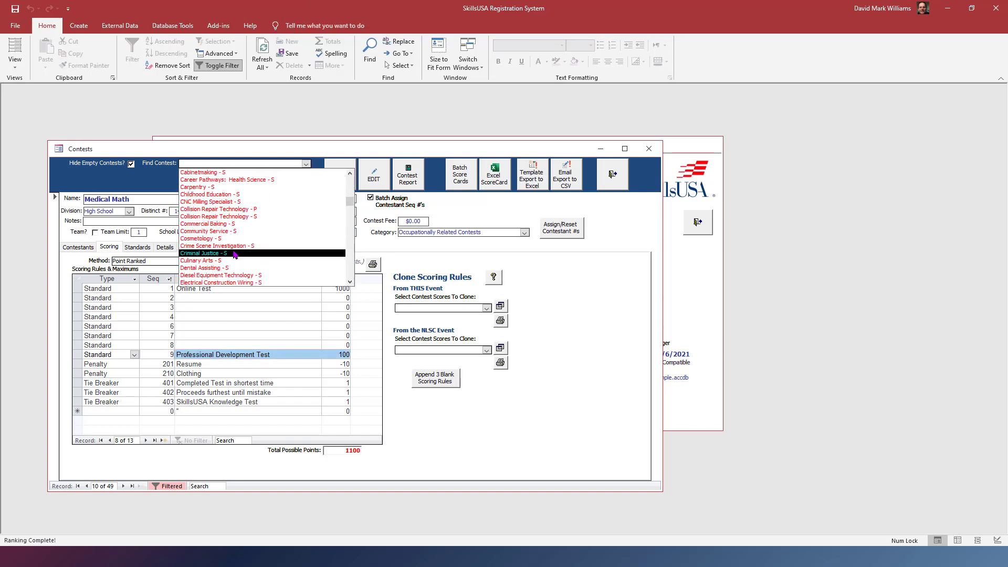
pyautogui.click(227, 253)
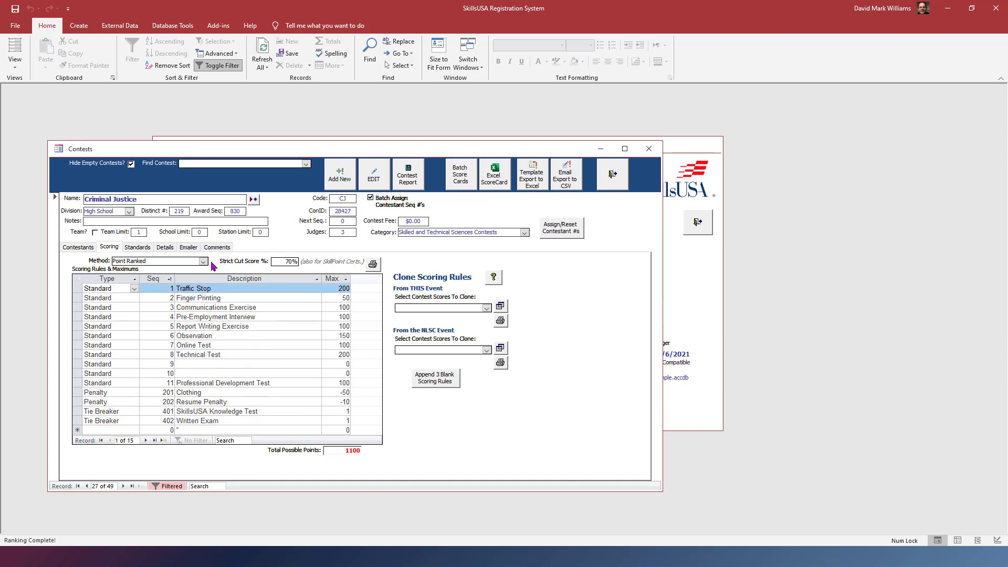
# Examine the Criminal Justice standard scoring rules, including Online Test, Technical Test, the blank rows and Professional Development Test
pyautogui.click(179, 342)
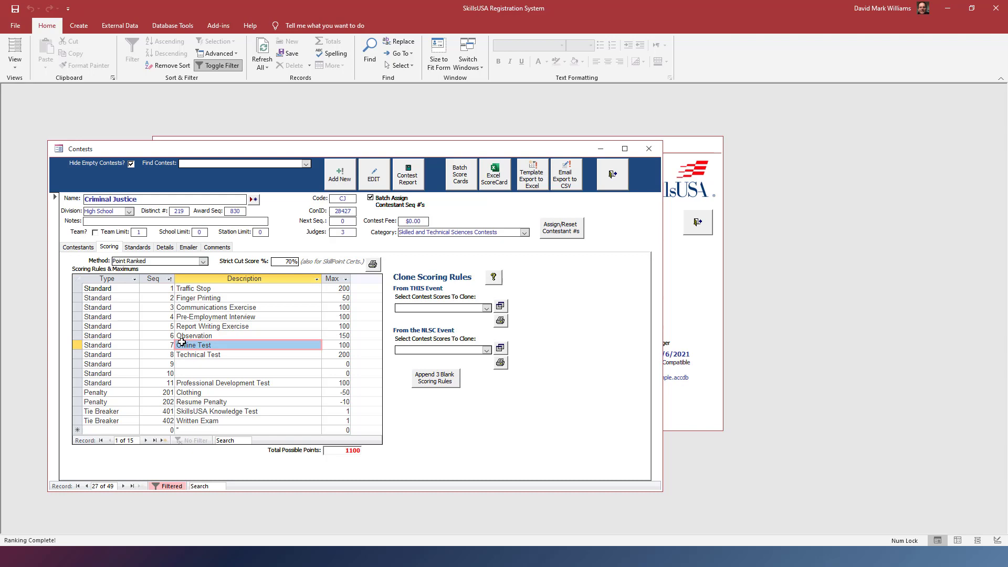
pyautogui.moveTo(183, 355); pyautogui.dragTo(227, 352)
pyautogui.click(225, 346)
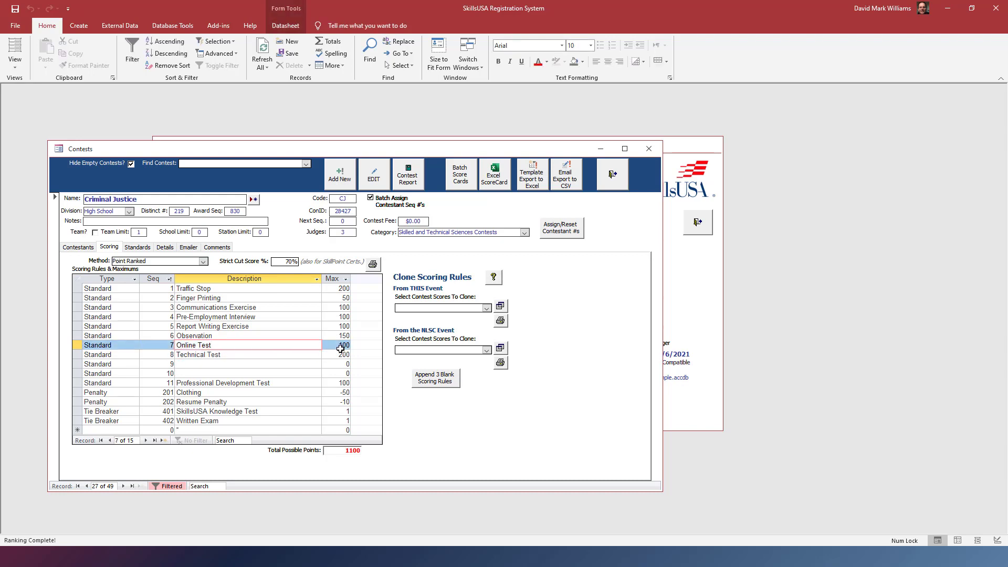
pyautogui.click(231, 354)
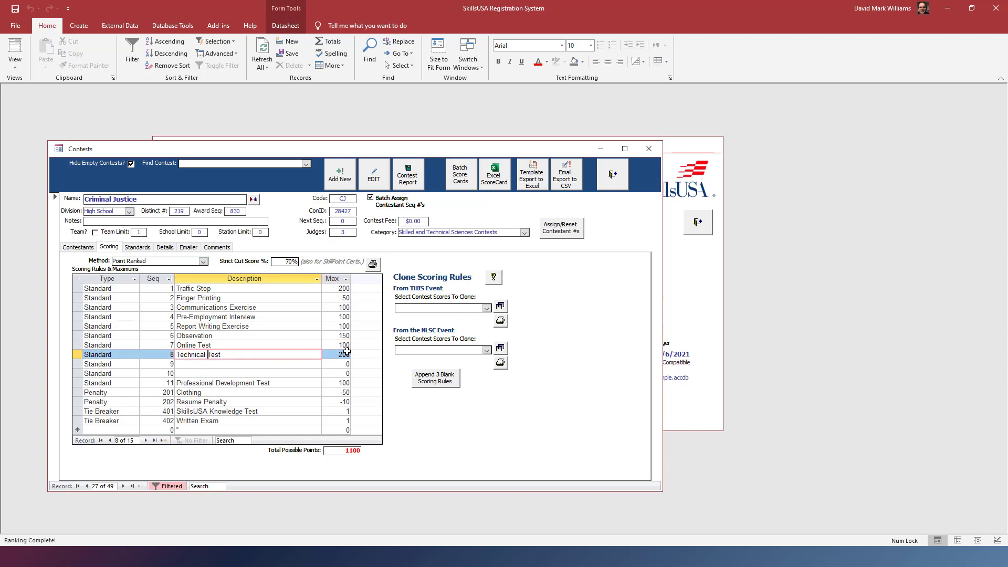
pyautogui.press('Up')
pyautogui.press('Up')
pyautogui.press('Up')
pyautogui.press('Up')
pyautogui.press('Up')
pyautogui.press('Up')
pyautogui.press('Up')
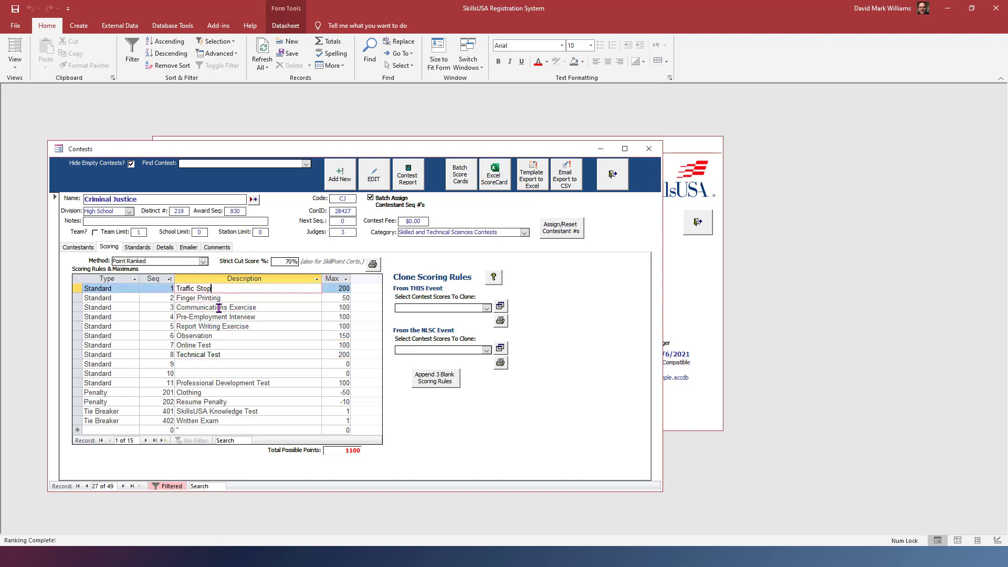
pyautogui.click(212, 307)
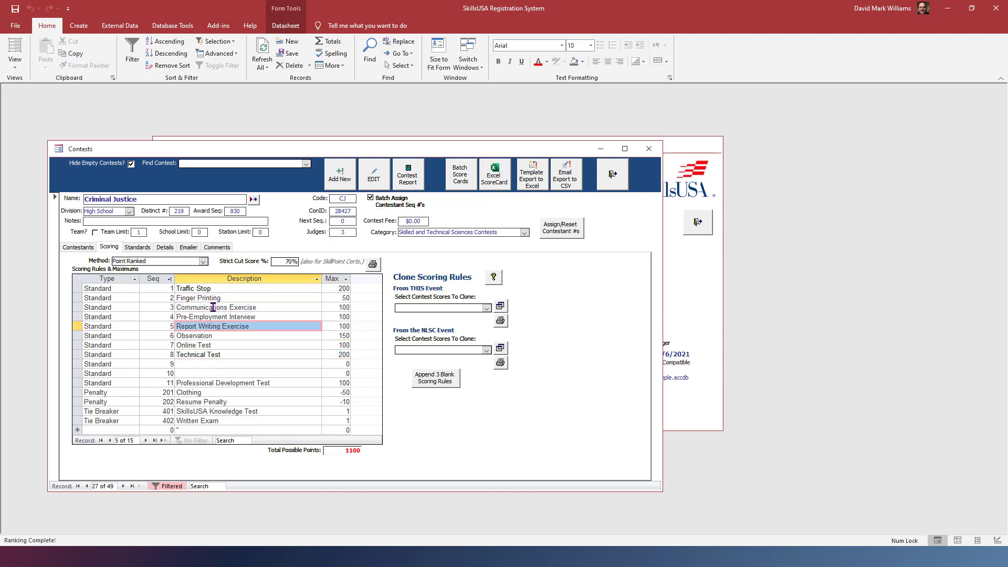
pyautogui.click(222, 291)
pyautogui.click(225, 306)
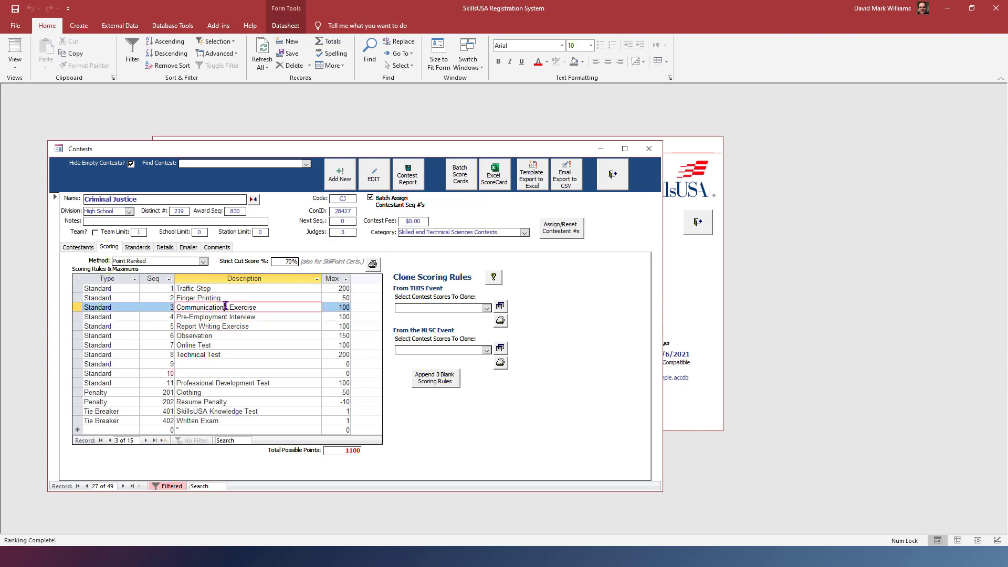
pyautogui.click(215, 345)
pyautogui.click(219, 360)
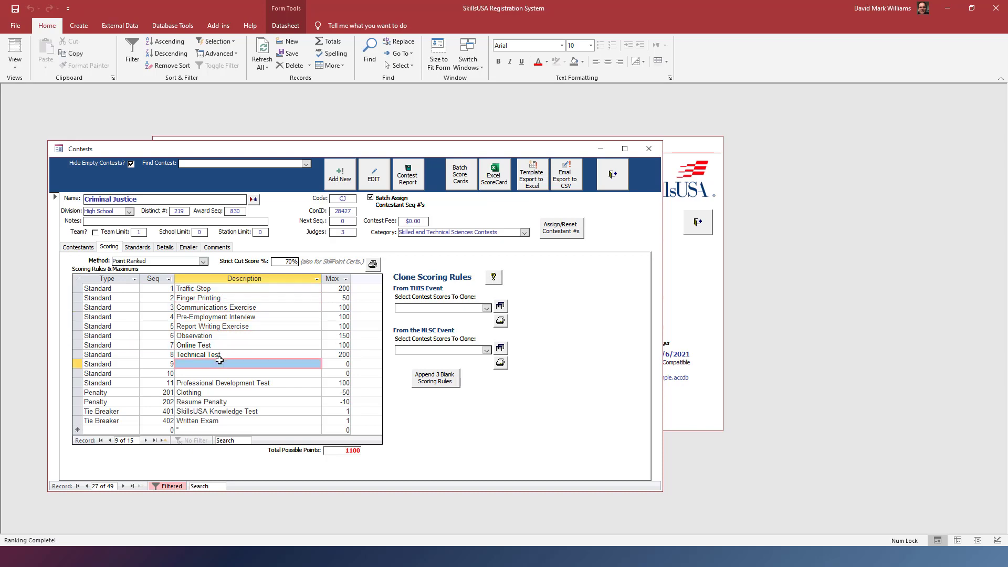
pyautogui.click(229, 335)
pyautogui.click(221, 374)
pyautogui.click(221, 383)
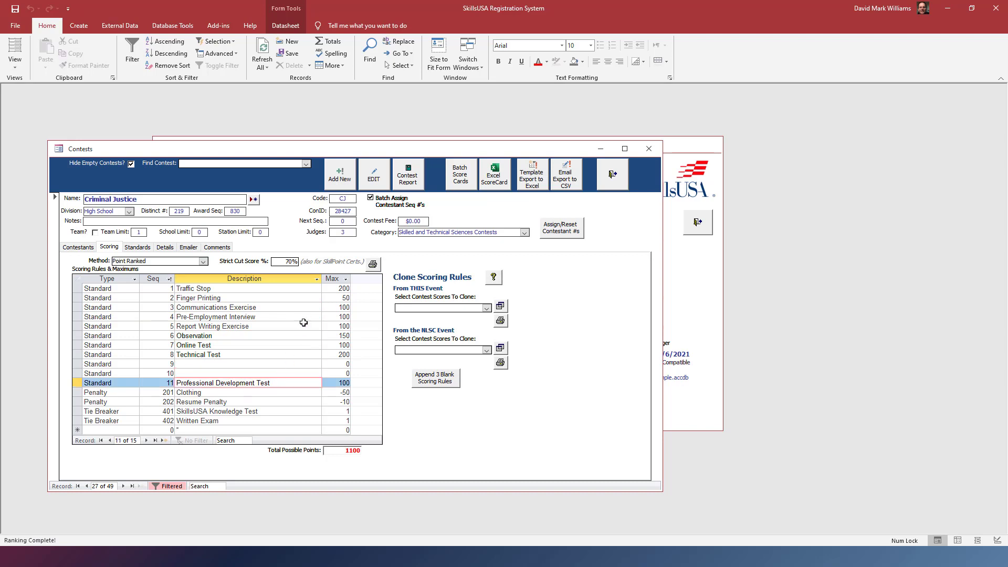
# Set the maximum score of the Traffic Stop rule to 100
pyautogui.click(302, 297)
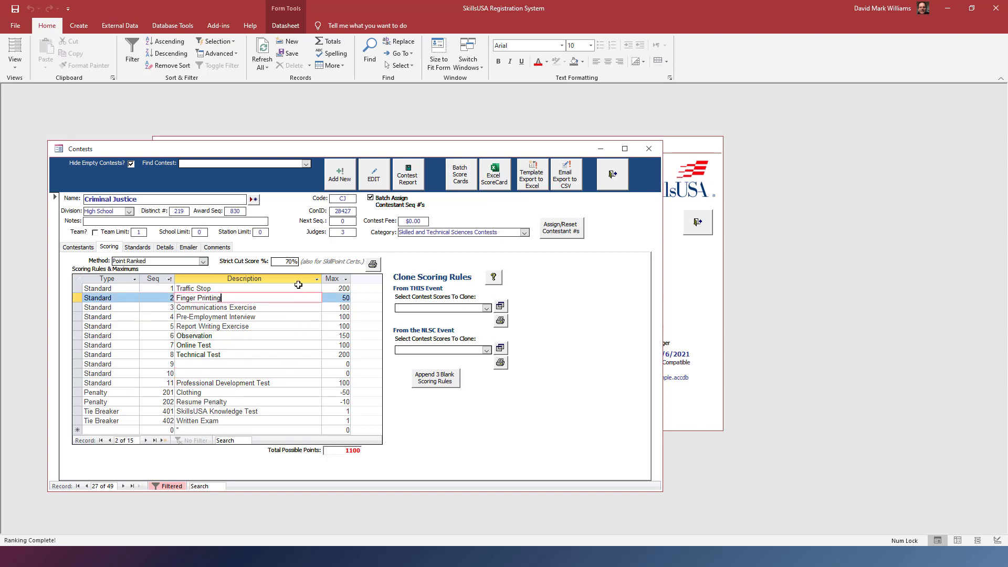
pyautogui.press('Up')
pyautogui.press('Tab')
pyautogui.write('100')
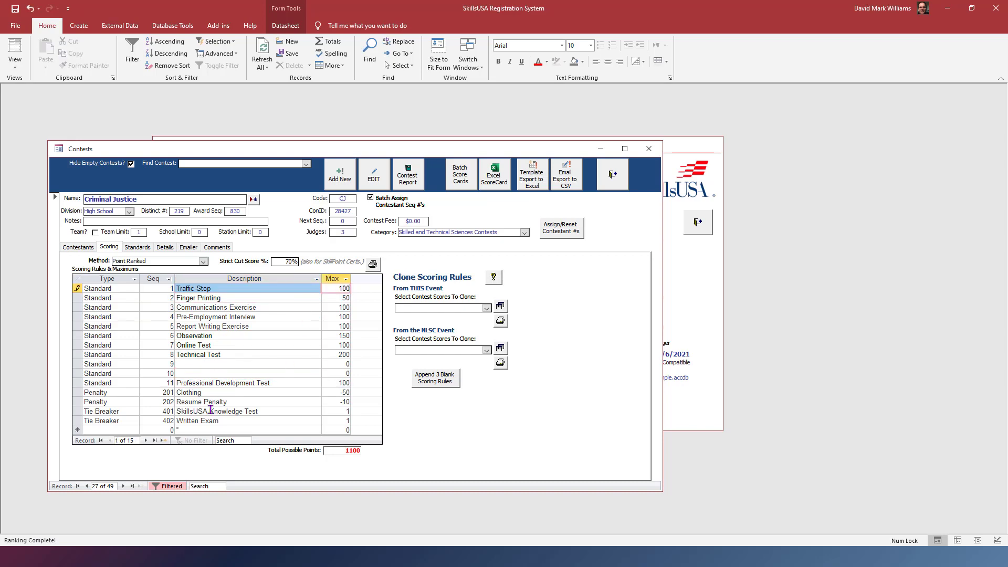
pyautogui.press('Down')
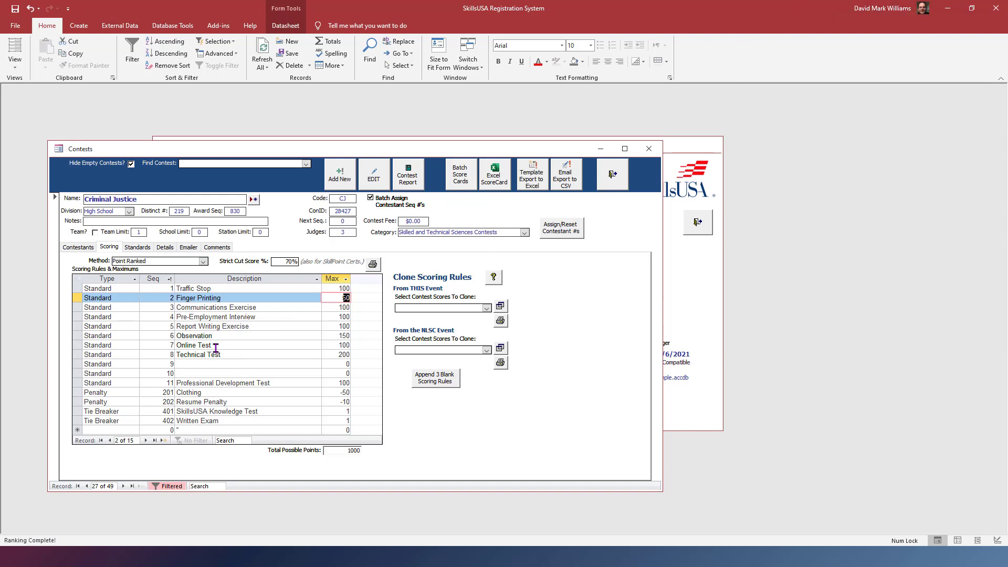
# Compare the Online Test rule's description with the online test labels in the maintenance utilities, then close the utilities
pyautogui.moveTo(216, 348); pyautogui.dragTo(171, 346)
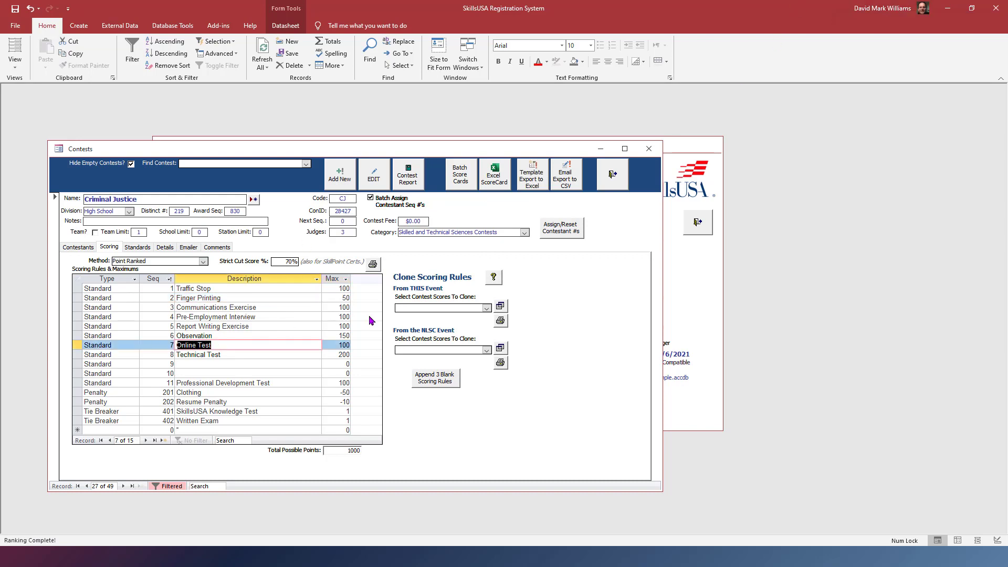
pyautogui.click(675, 286)
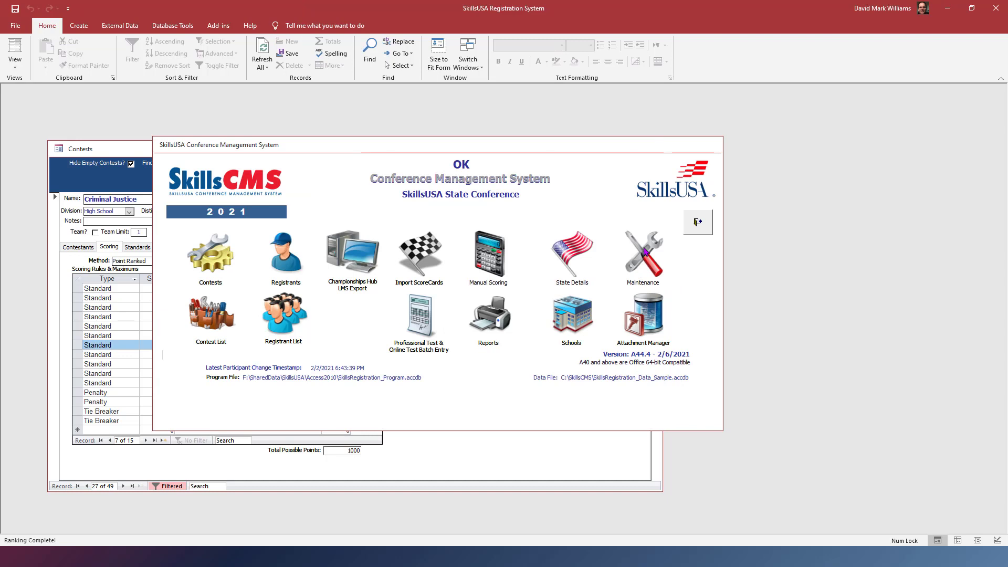
pyautogui.click(645, 253)
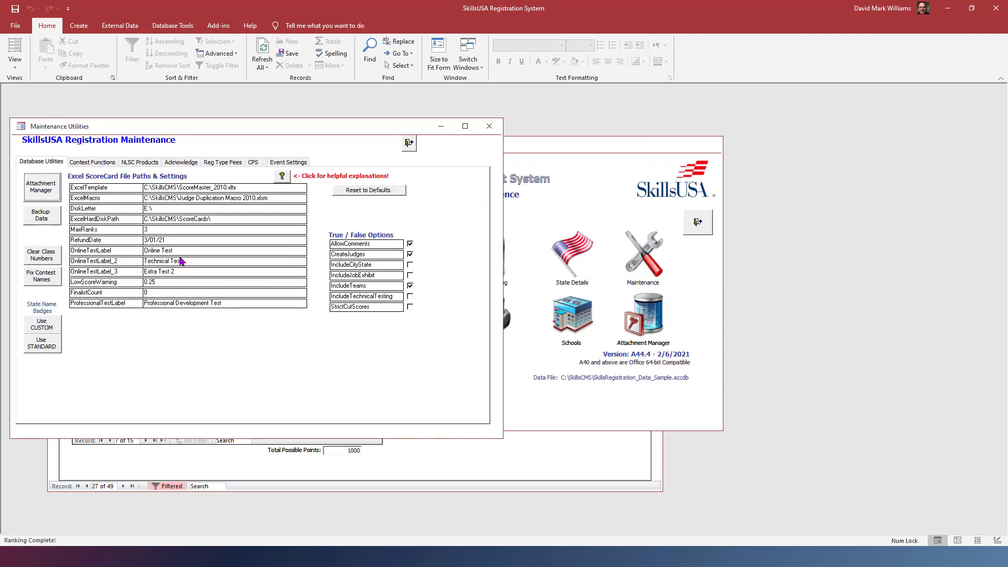
pyautogui.click(183, 253)
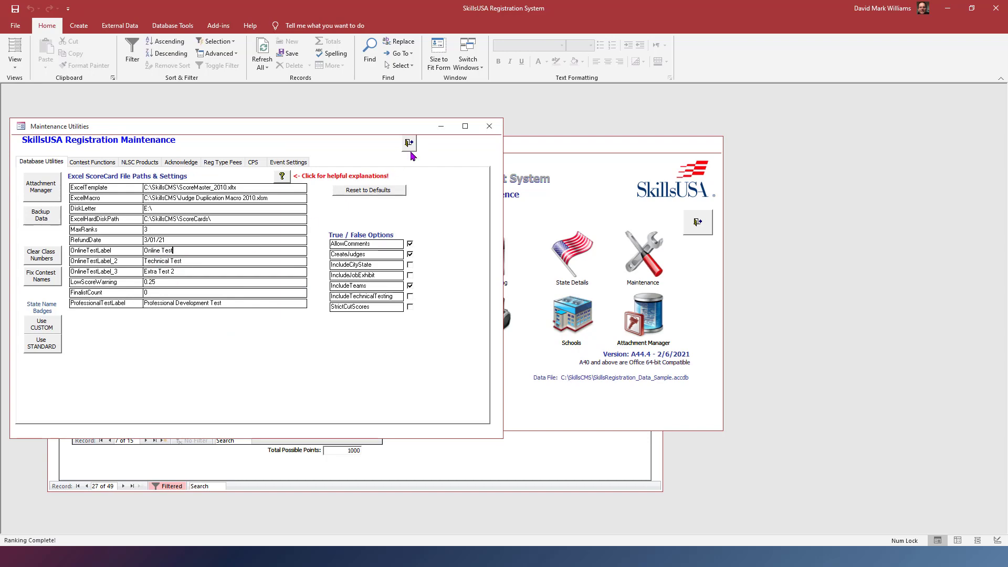
pyautogui.click(408, 142)
# Return to the Criminal Justice contest and review its Online Test and Technical Test rules
pyautogui.click(436, 456)
pyautogui.click(209, 350)
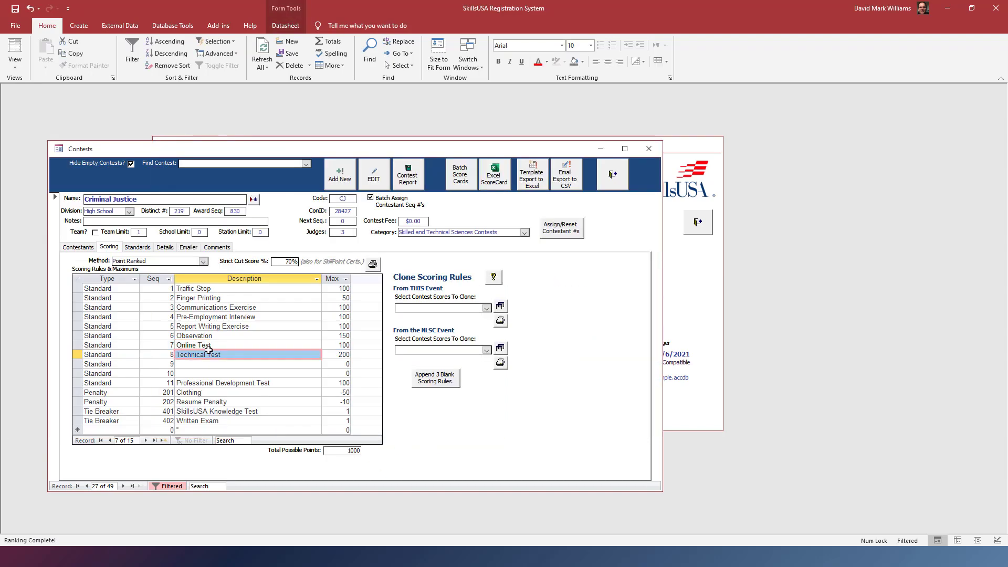
pyautogui.click(213, 330)
pyautogui.click(216, 346)
pyautogui.click(210, 364)
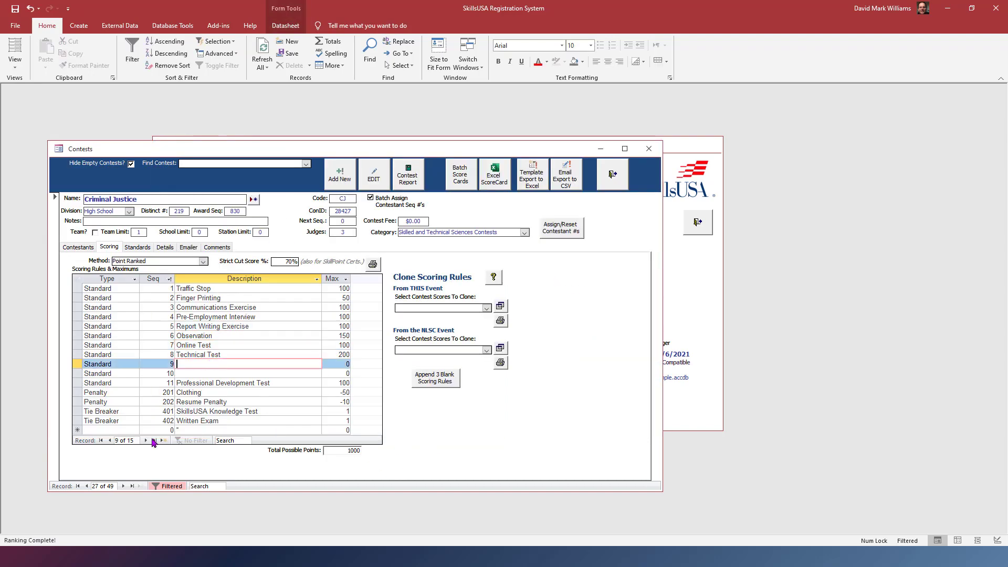
# Advance through the contest records to Electrical Construction Wiring
pyautogui.click(123, 486)
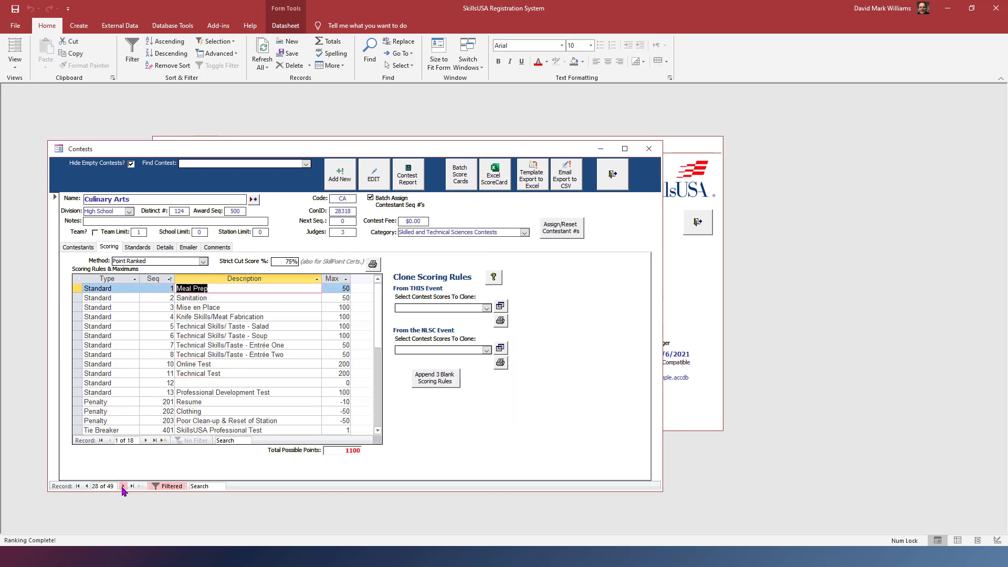
pyautogui.click(123, 486)
pyautogui.click(123, 487)
pyautogui.click(123, 486)
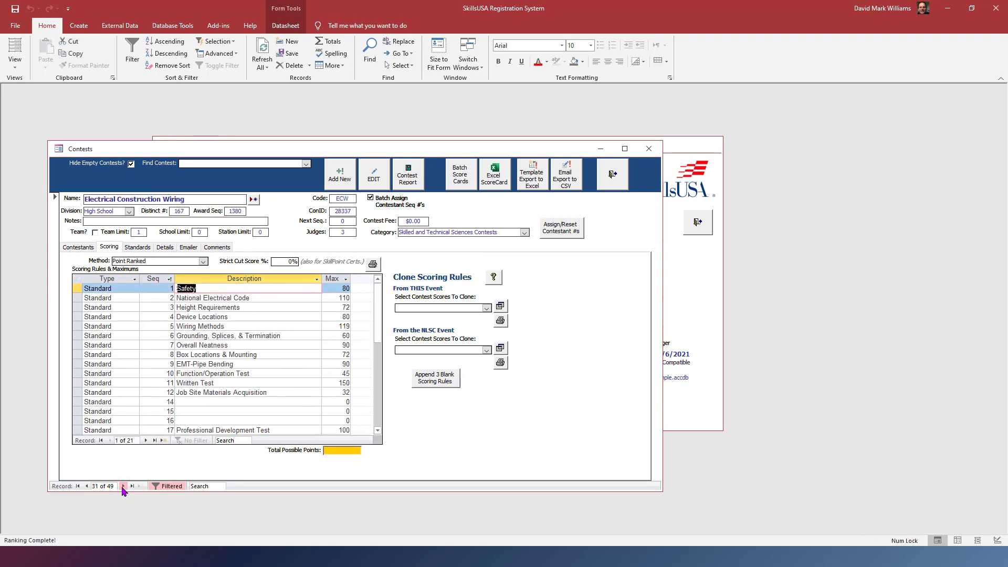
# Examine the Electrical Construction Wiring scoring rules around Written Test, Job Site Materials Acquisition and the blank rows
pyautogui.click(215, 383)
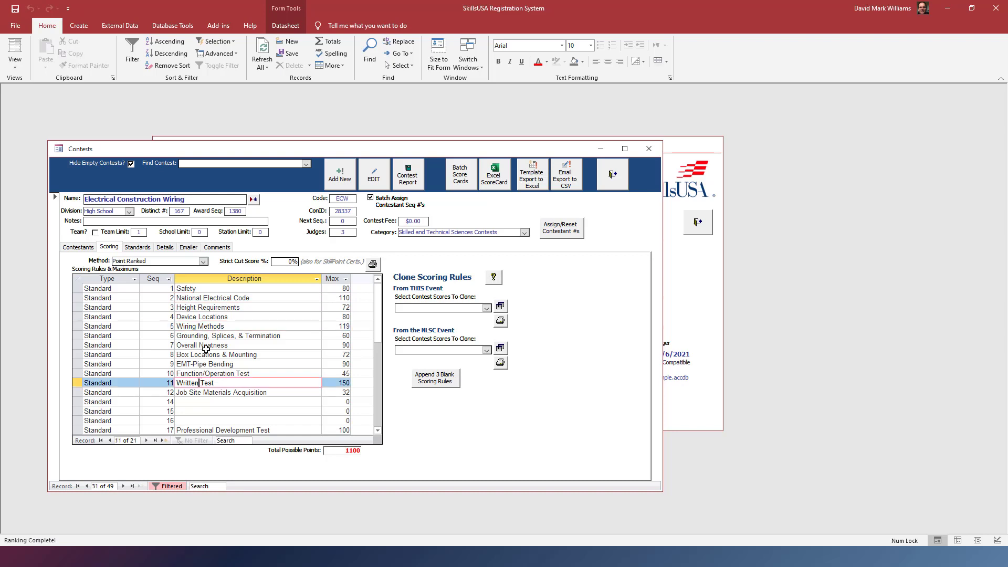
pyautogui.click(208, 366)
pyautogui.click(204, 401)
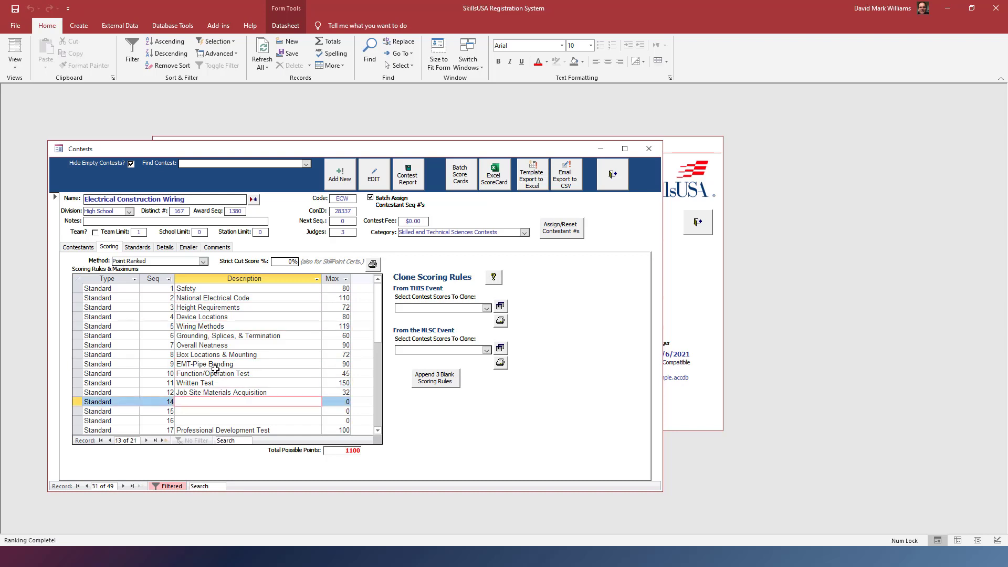
pyautogui.click(211, 366)
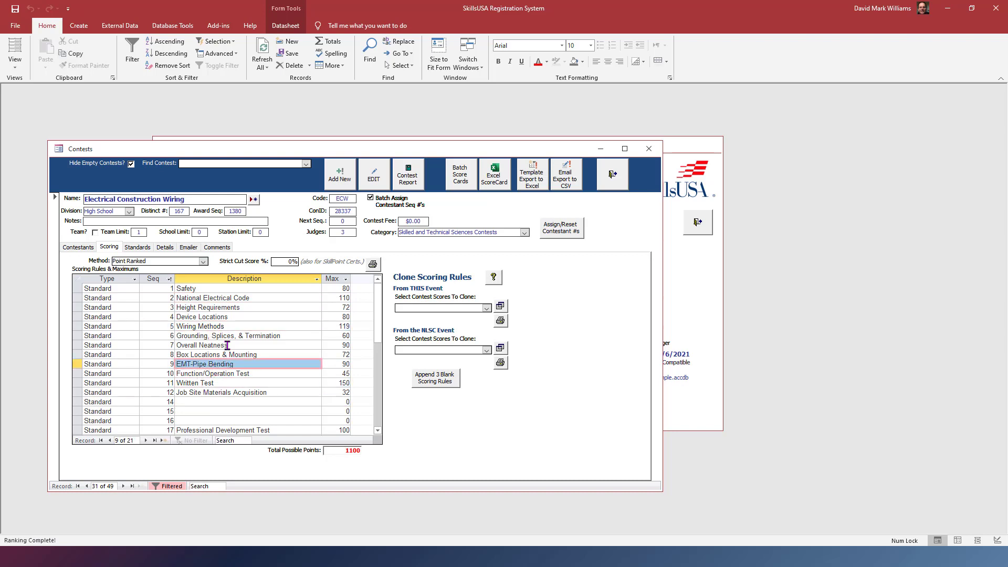
pyautogui.click(227, 345)
pyautogui.click(220, 393)
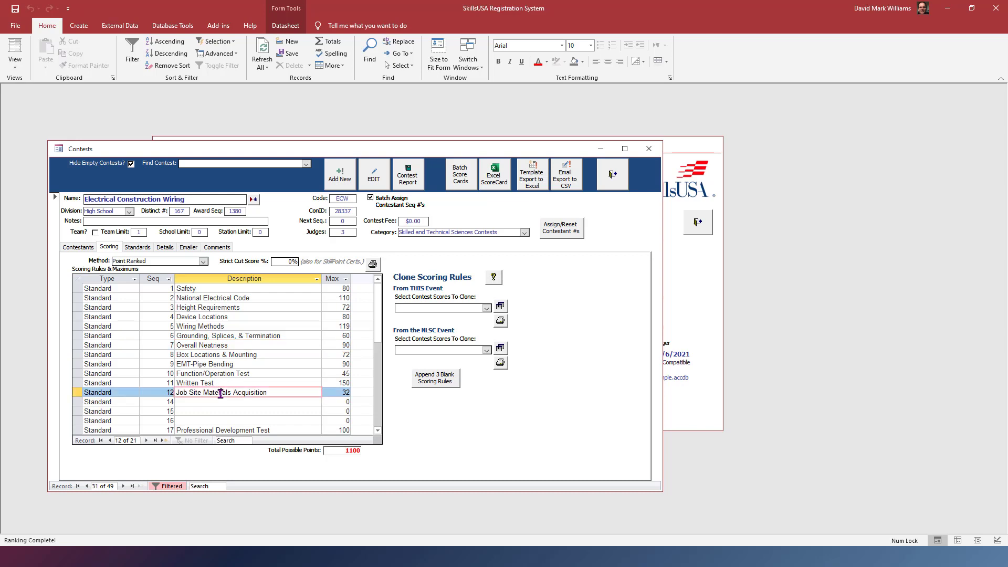
pyautogui.click(227, 345)
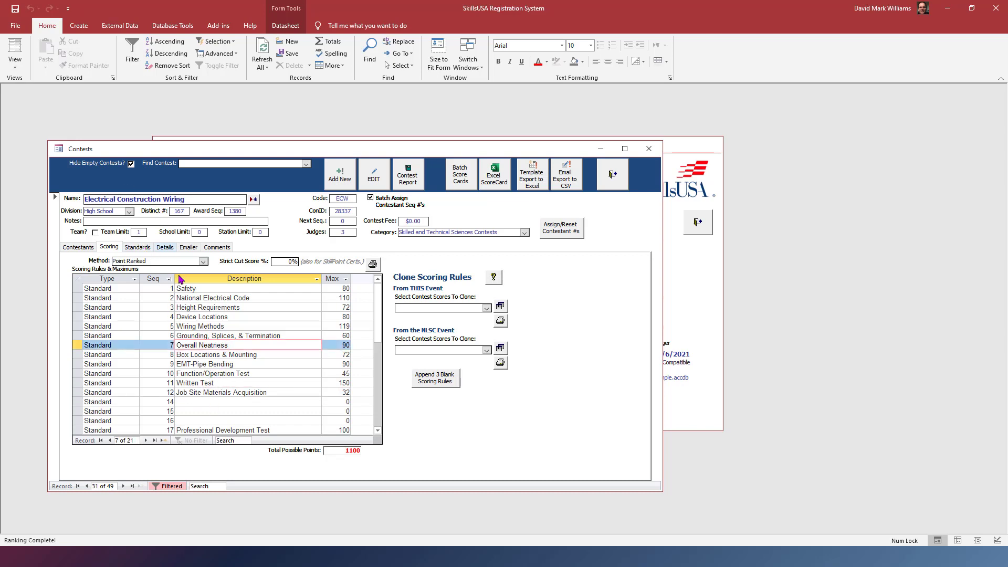
pyautogui.click(177, 383)
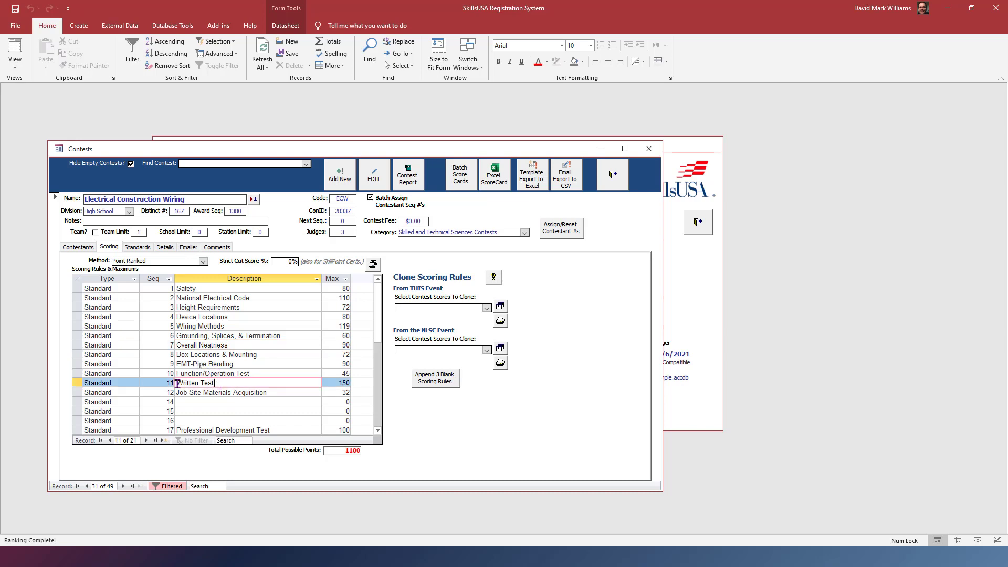
pyautogui.press('Up')
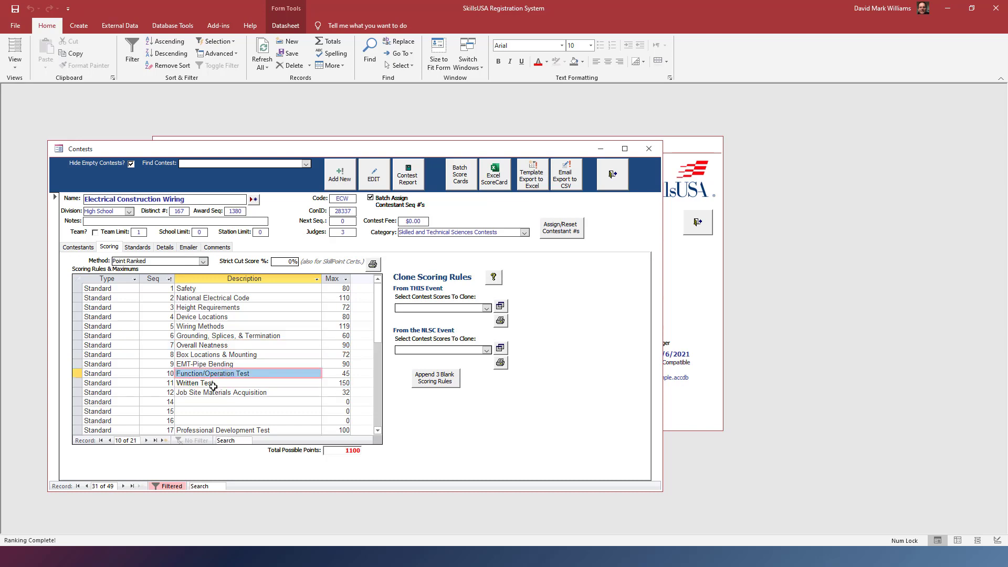
pyautogui.press('Down')
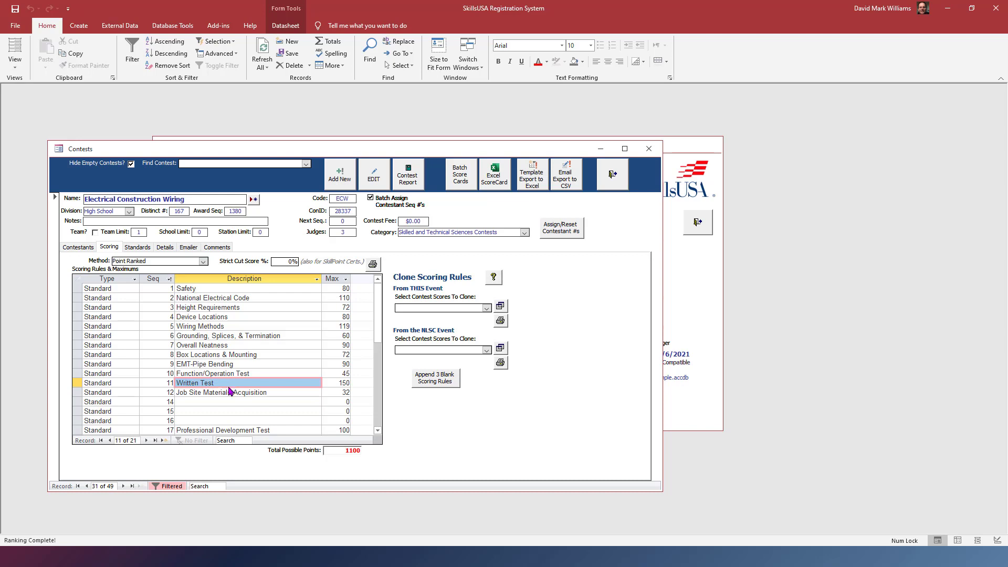
# Rename the Written Test scoring rule of Electrical Construction Wiring as Online Test
pyautogui.write('Onlin')
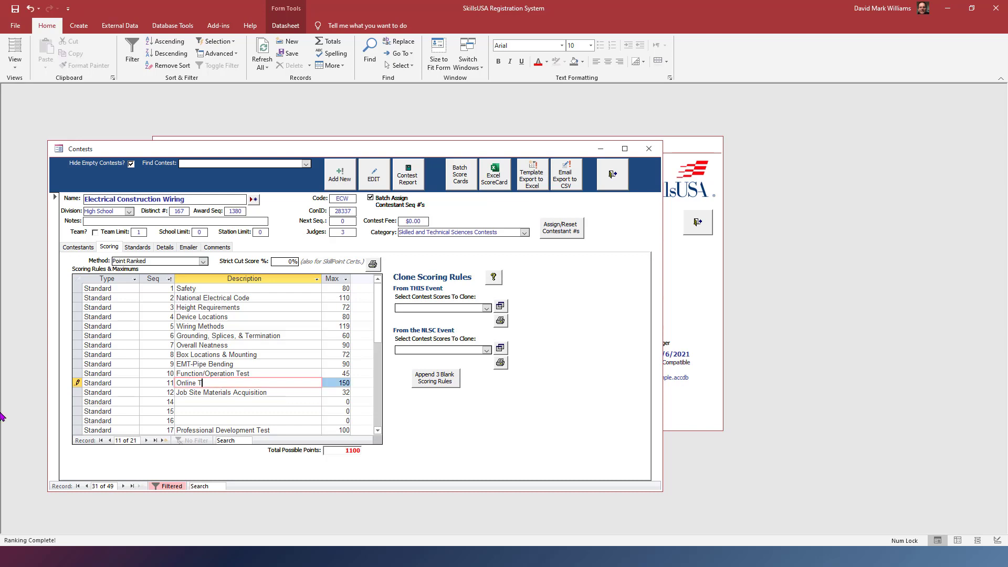
pyautogui.press('Up')
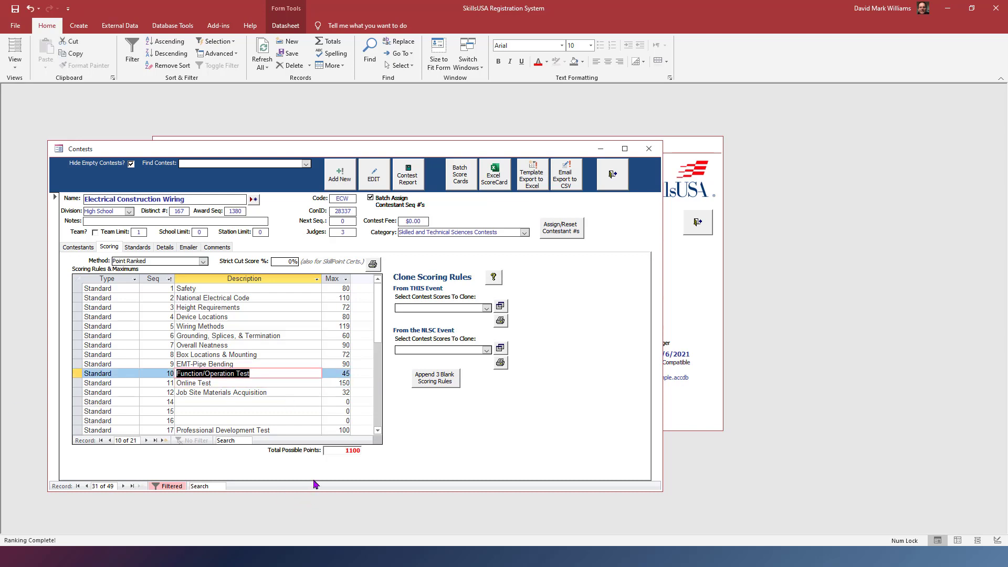
pyautogui.click(336, 376)
pyautogui.click(344, 384)
pyautogui.click(254, 379)
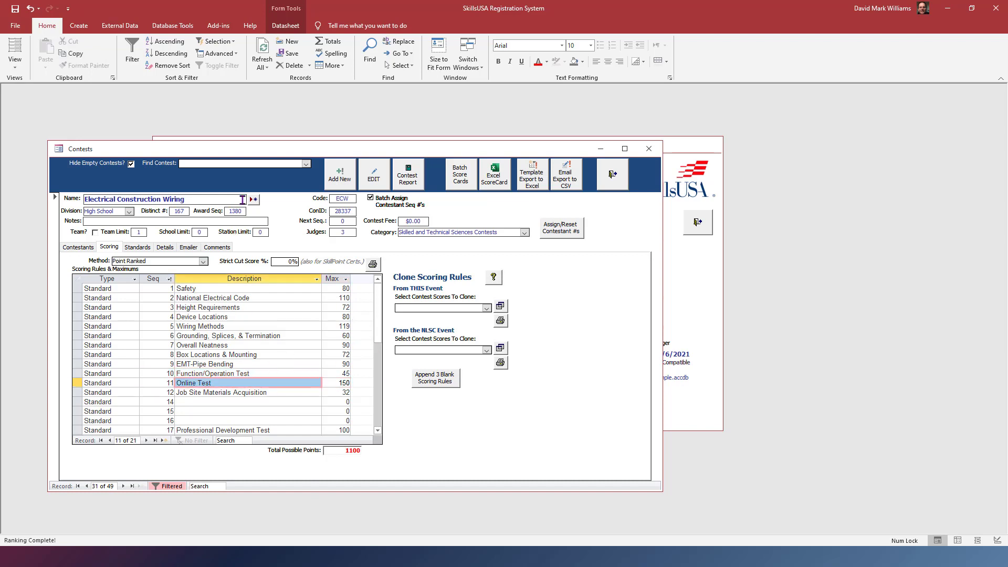
# Find the Medical Math contest, check its Online Test scoring rule, and close the contests form
pyautogui.click(306, 164)
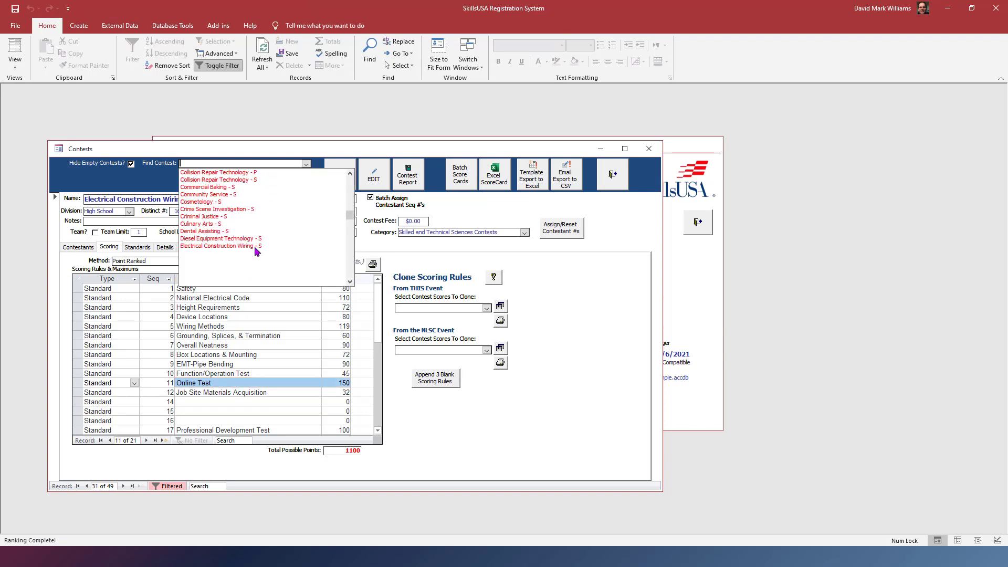
pyautogui.scroll(-4, 256, 251)
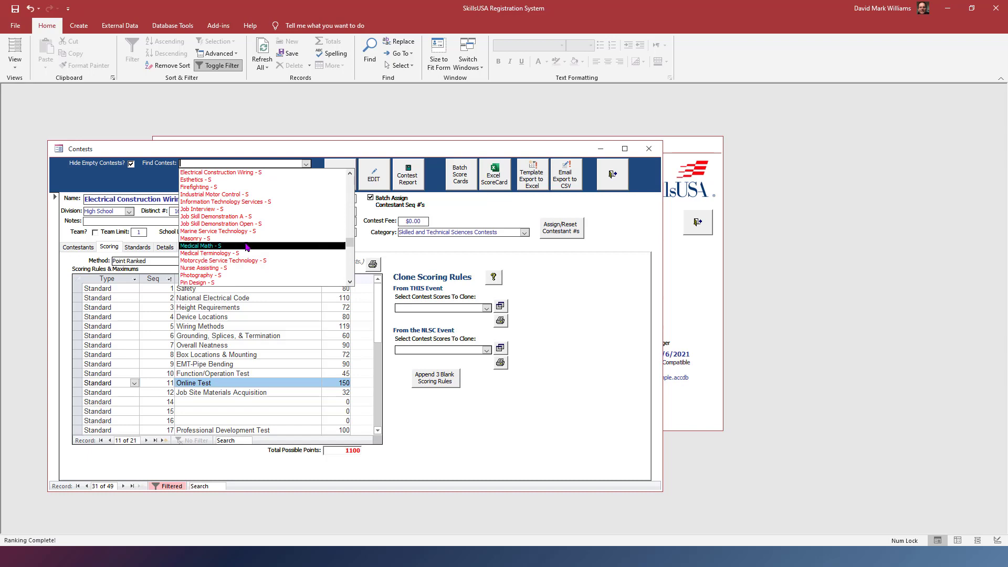
pyautogui.click(246, 247)
pyautogui.click(203, 289)
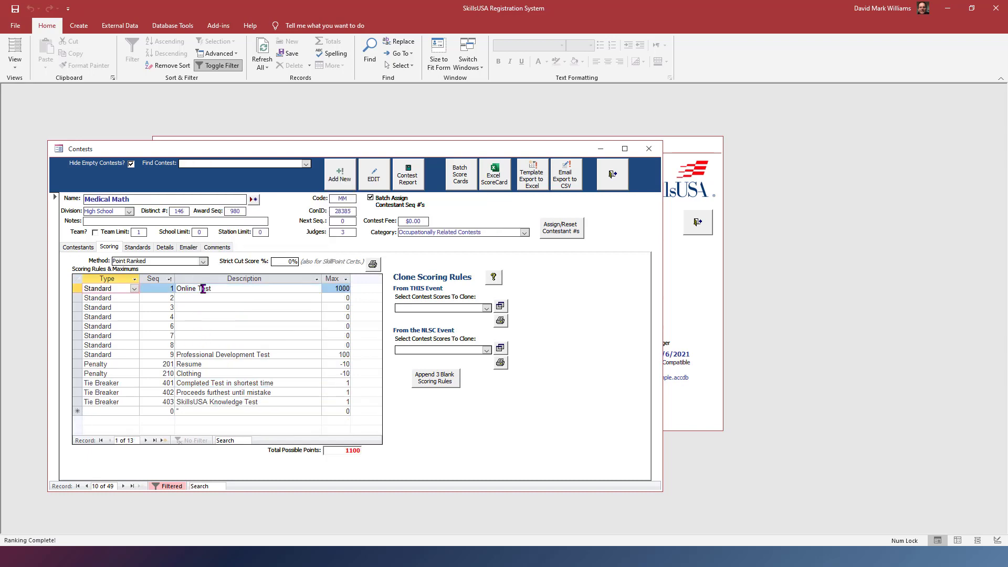
pyautogui.click(623, 182)
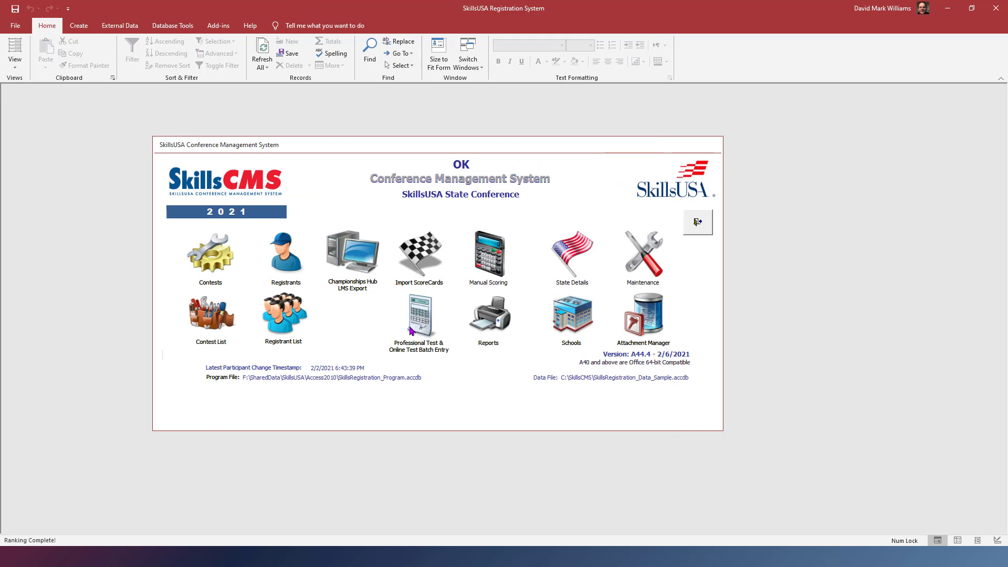
# Open the professional and online test batch entry, view the Technical Test list, and set the test type back to Online Test
pyautogui.click(428, 324)
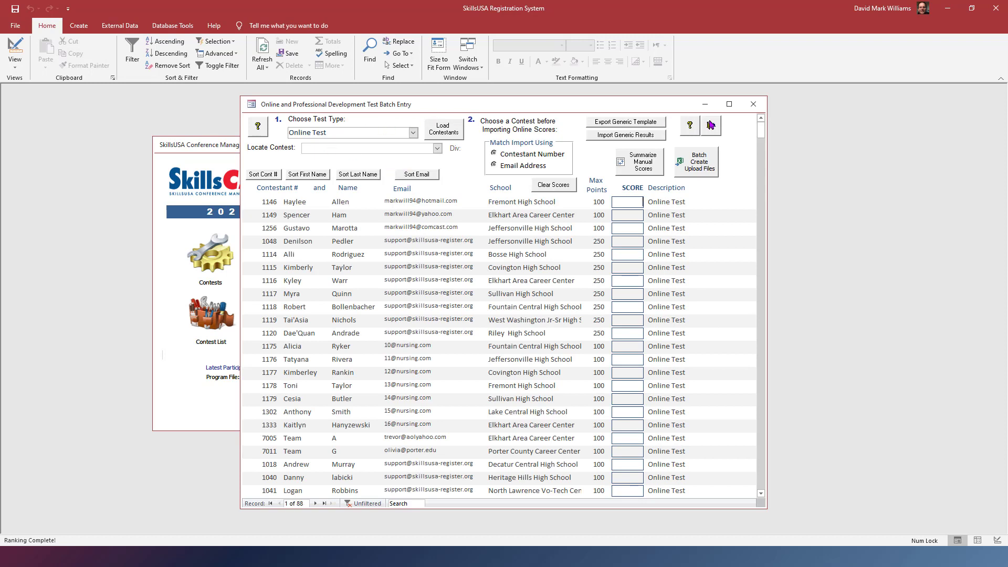
pyautogui.click(413, 133)
pyautogui.click(350, 145)
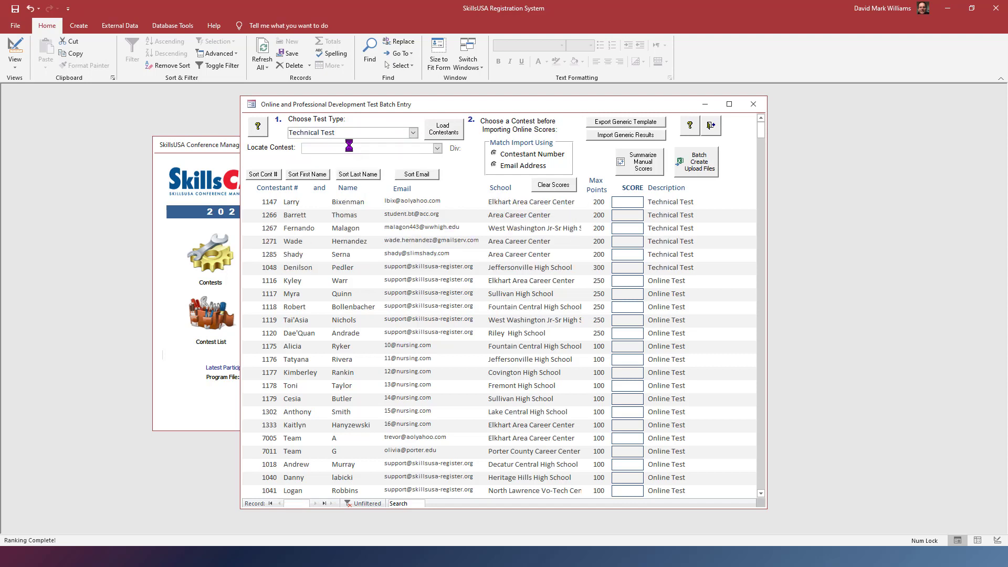
pyautogui.click(413, 131)
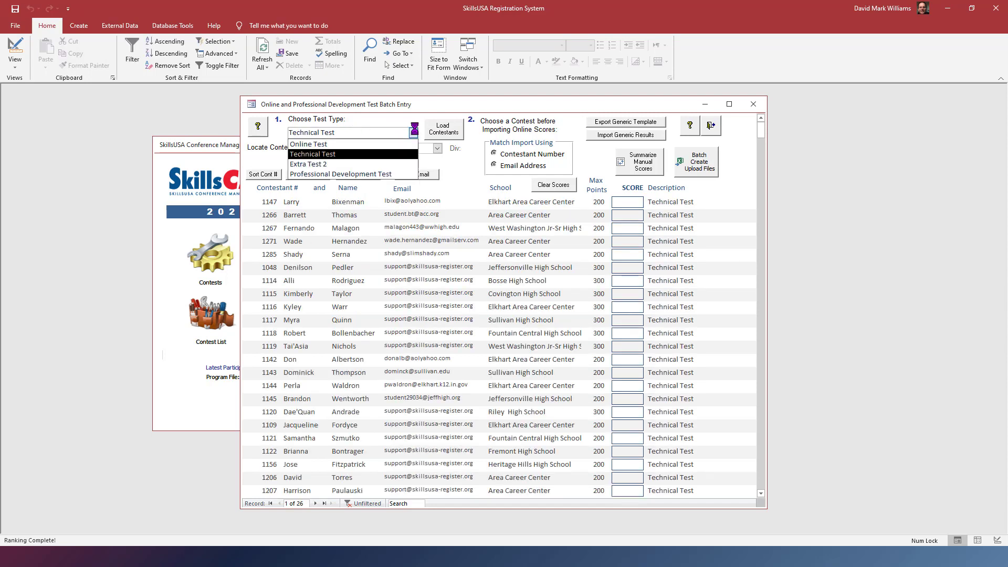
pyautogui.click(315, 144)
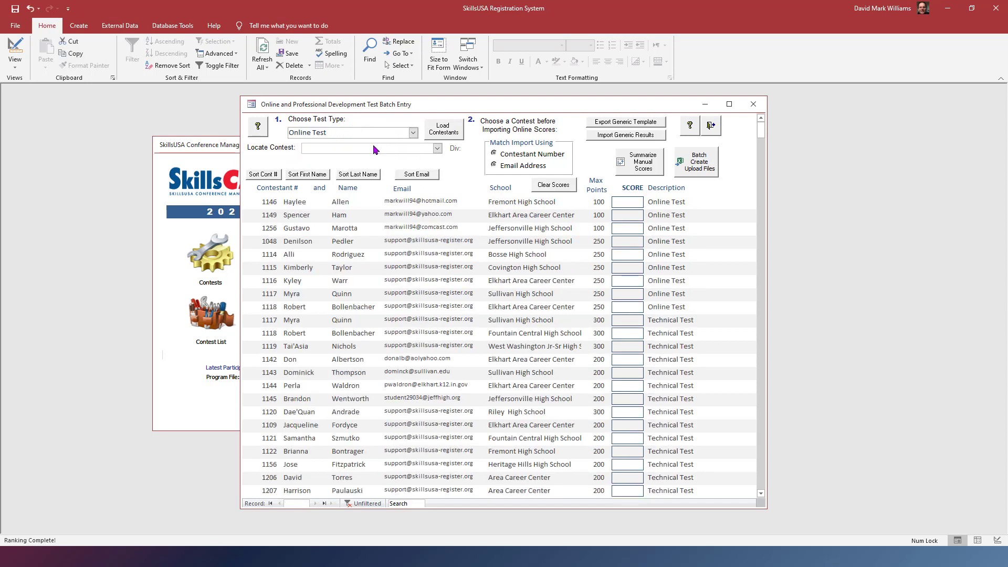
# Load the contestants for the Online Test and filter the list to the Medical Math contest
pyautogui.click(442, 131)
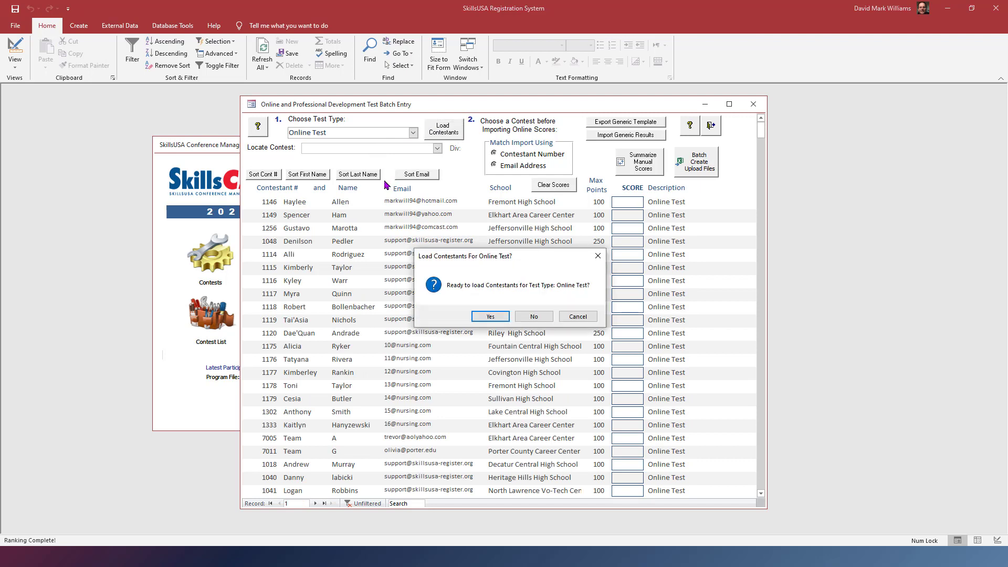
pyautogui.click(489, 319)
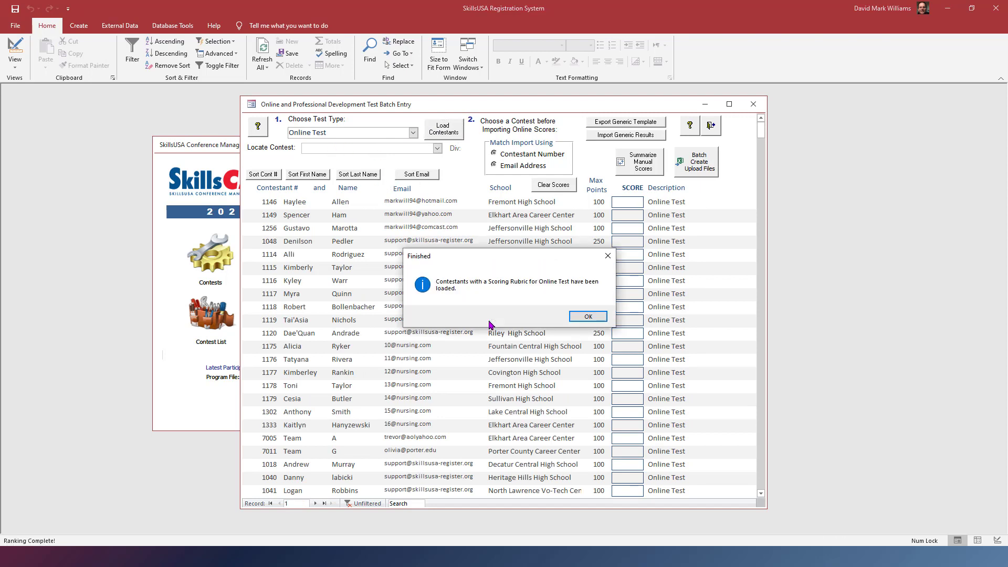
pyautogui.click(579, 317)
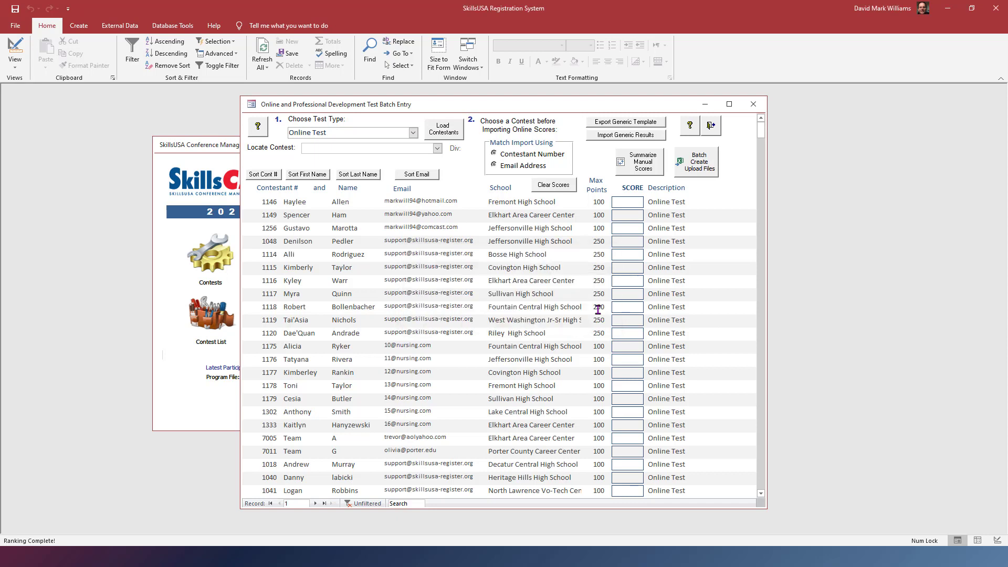
pyautogui.click(437, 148)
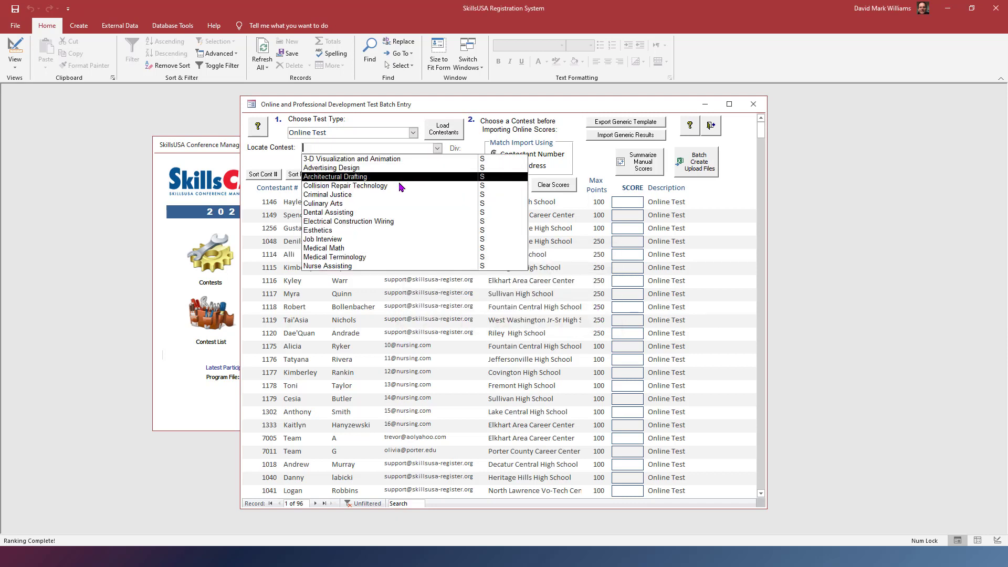
pyautogui.click(382, 248)
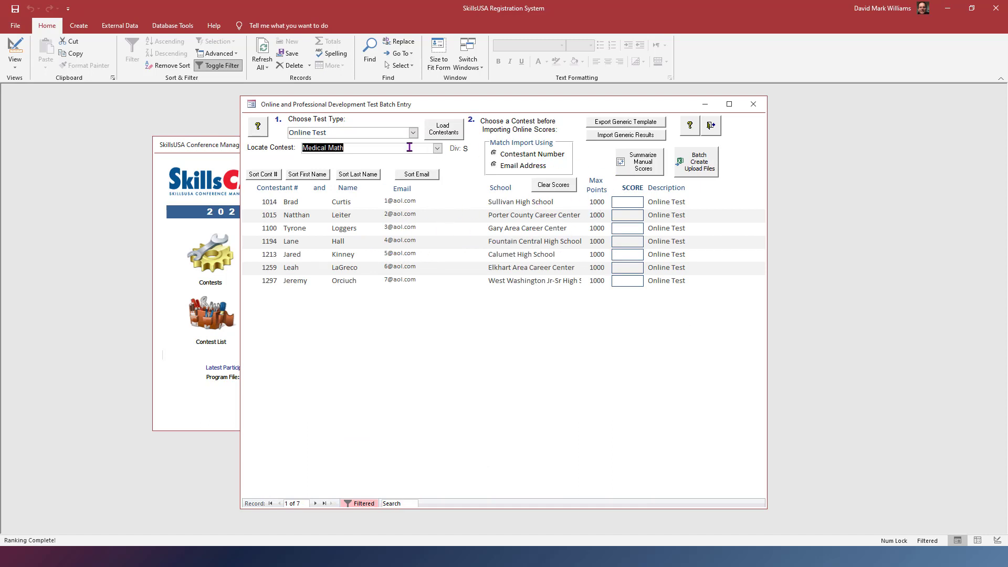
# Export the generic Online Test results template for Medical Math to C:\SkillsCMS\ScoreCards\Online_Test_Result_Template_MedicalMath_S.xlsx
pyautogui.click(629, 124)
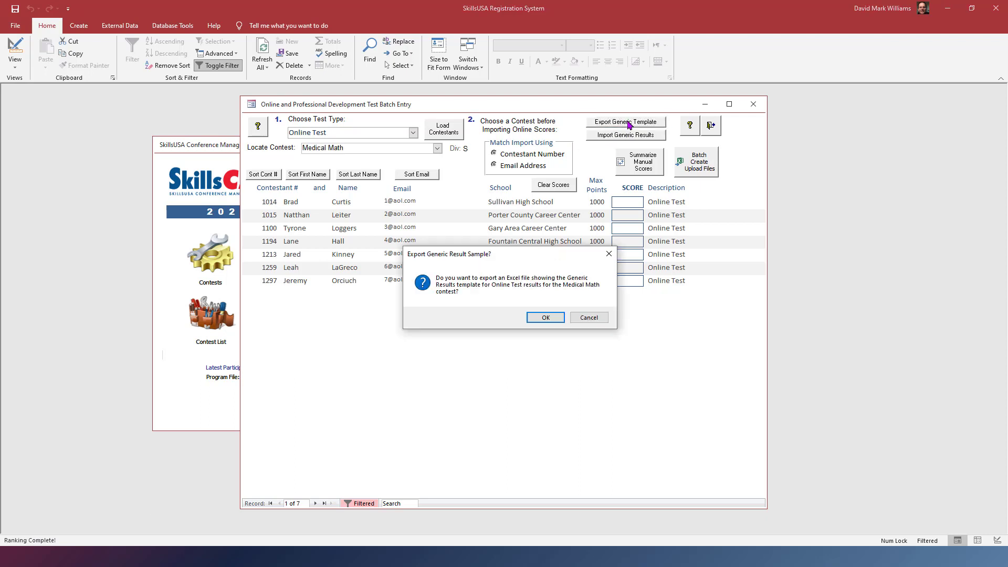
pyautogui.click(547, 318)
pyautogui.click(434, 224)
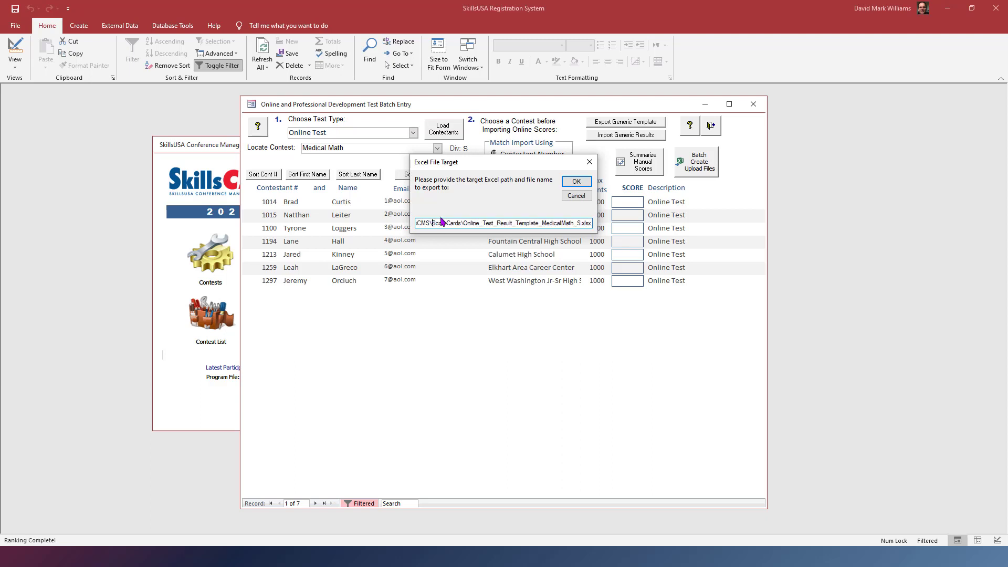
pyautogui.press('Left')
pyautogui.press('Left')
pyautogui.press('Left')
pyautogui.press('Left')
pyautogui.press('Left')
pyautogui.click(510, 225)
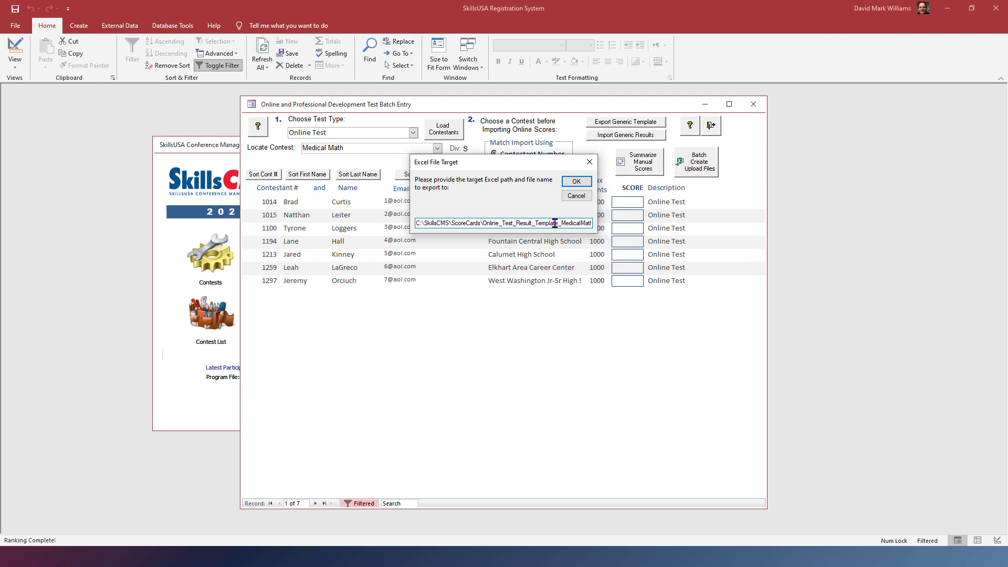
pyautogui.click(576, 182)
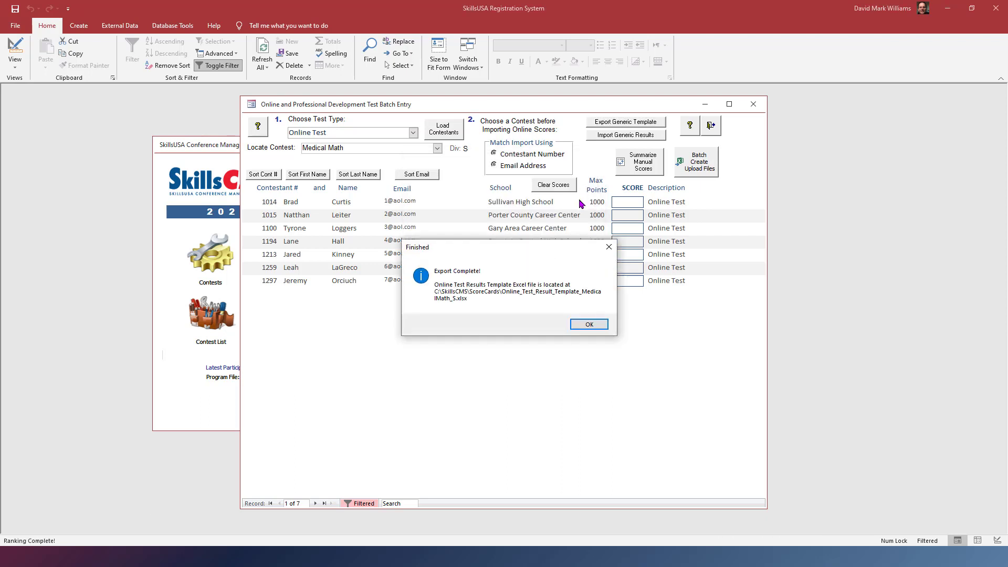
pyautogui.click(589, 324)
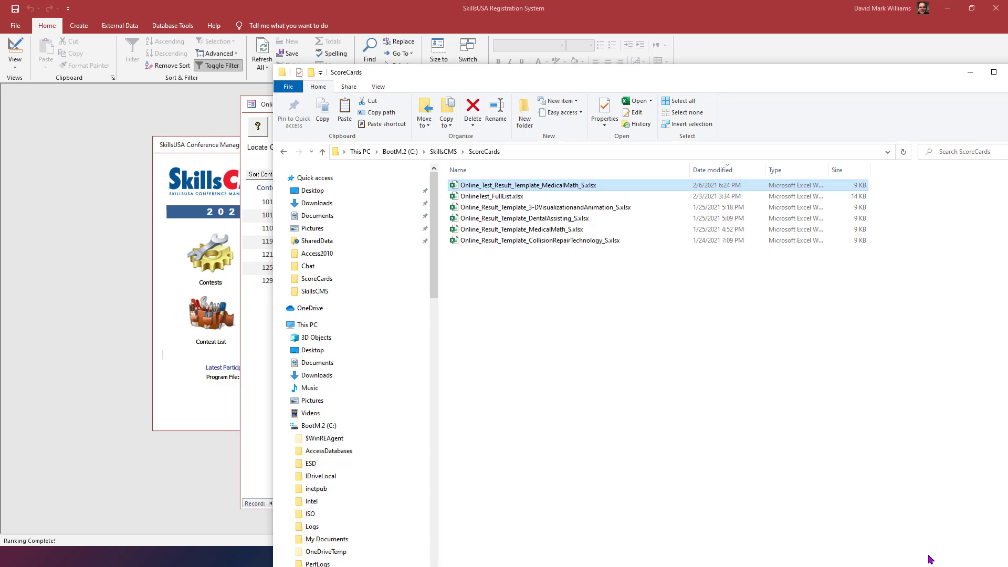
# Open the exported Online_Test_Result_Template_MedicalMath_S.xlsx in Excel and fit columns A to F to their contents
pyautogui.doubleClick(525, 190)
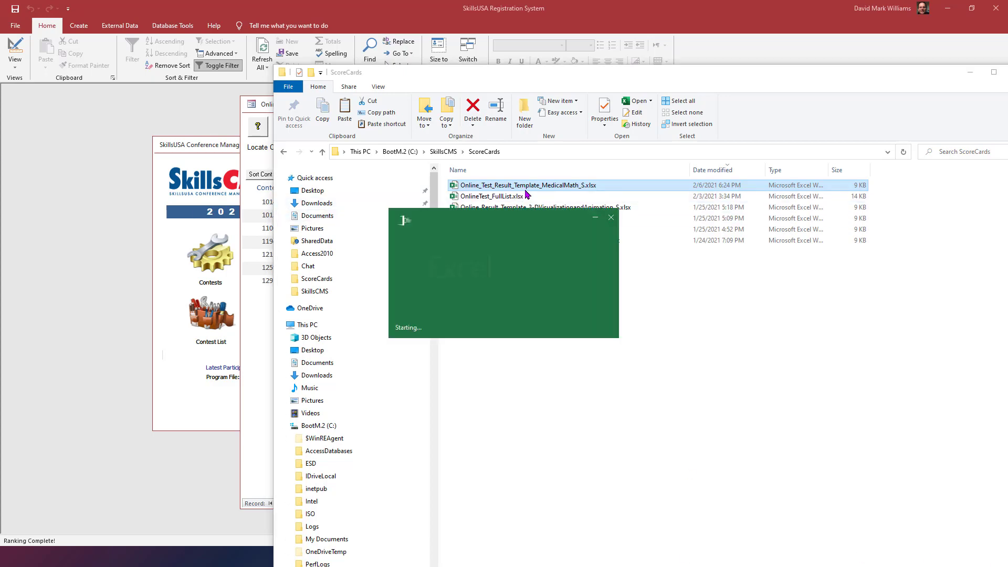
pyautogui.click(362, 229)
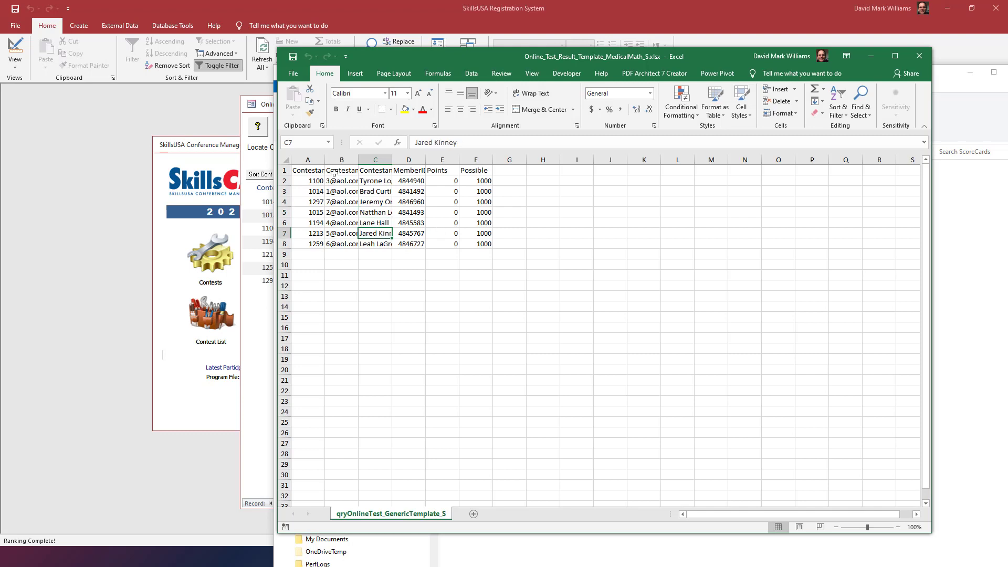
pyautogui.moveTo(311, 161); pyautogui.dragTo(492, 159)
pyautogui.click(462, 182)
# Examine the template's contestant number, email, name, member ID, Points and Possible columns
pyautogui.click(312, 189)
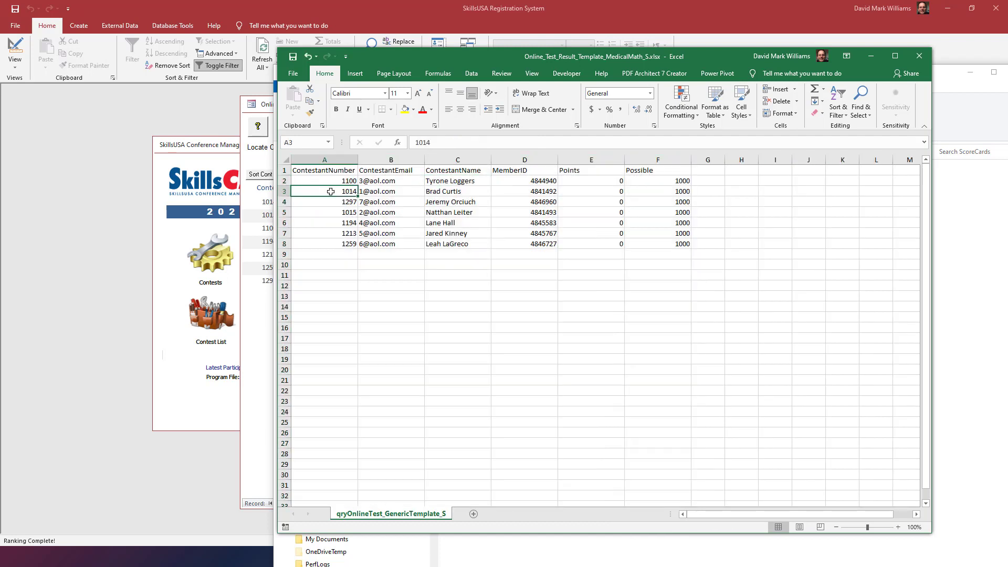
pyautogui.click(385, 204)
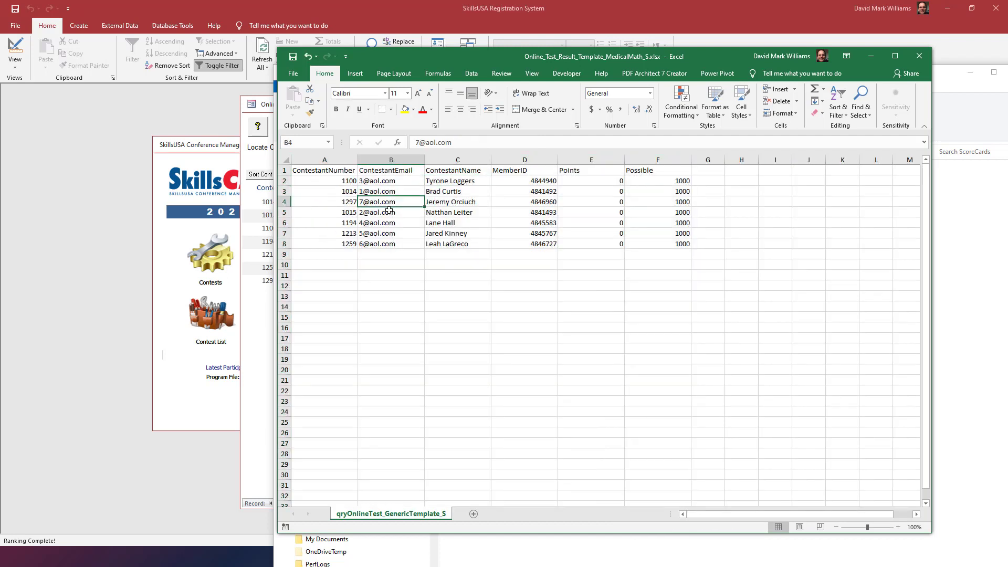
pyautogui.click(461, 203)
pyautogui.click(534, 201)
pyautogui.click(620, 199)
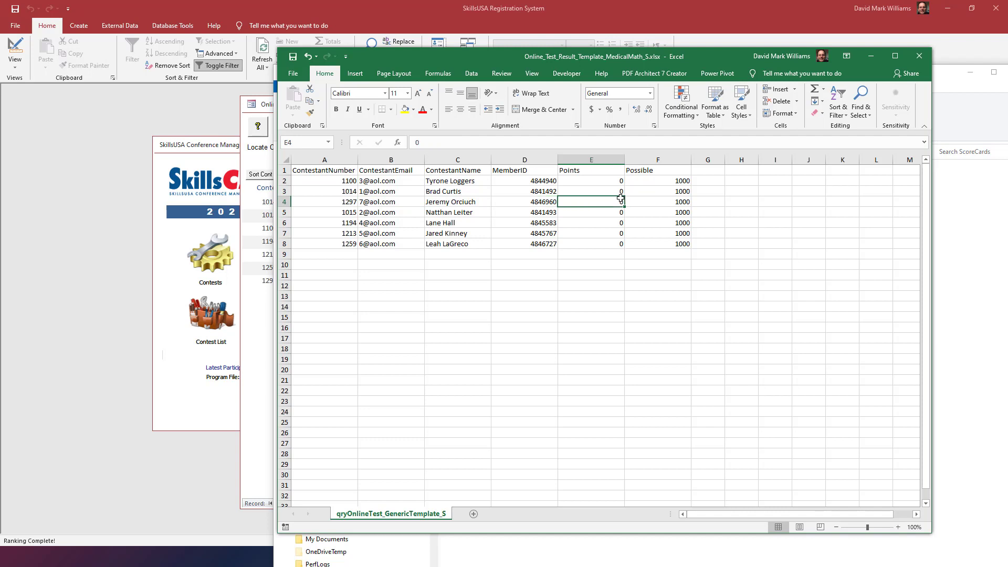
pyautogui.click(590, 234)
pyautogui.click(656, 194)
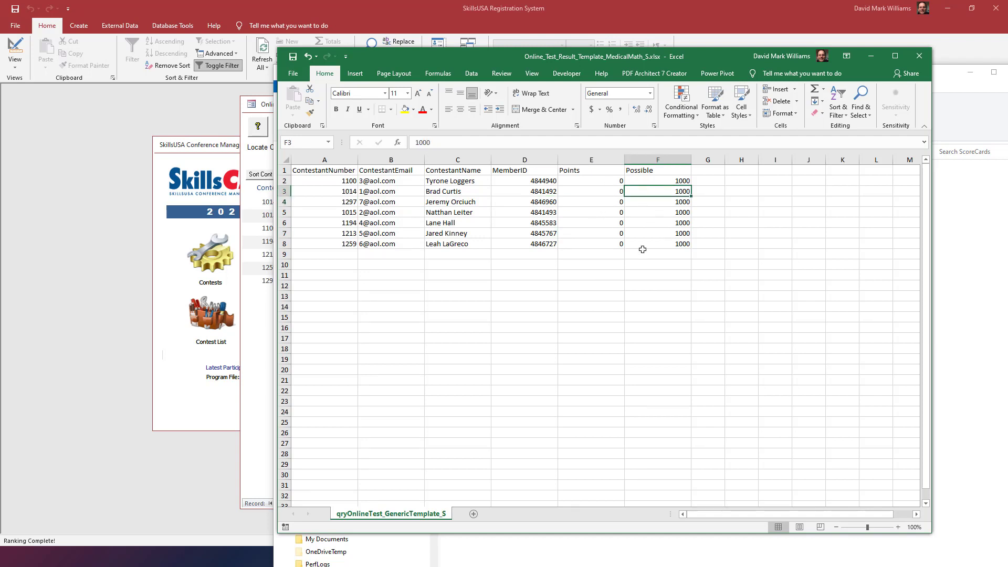
pyautogui.click(366, 200)
pyautogui.click(370, 256)
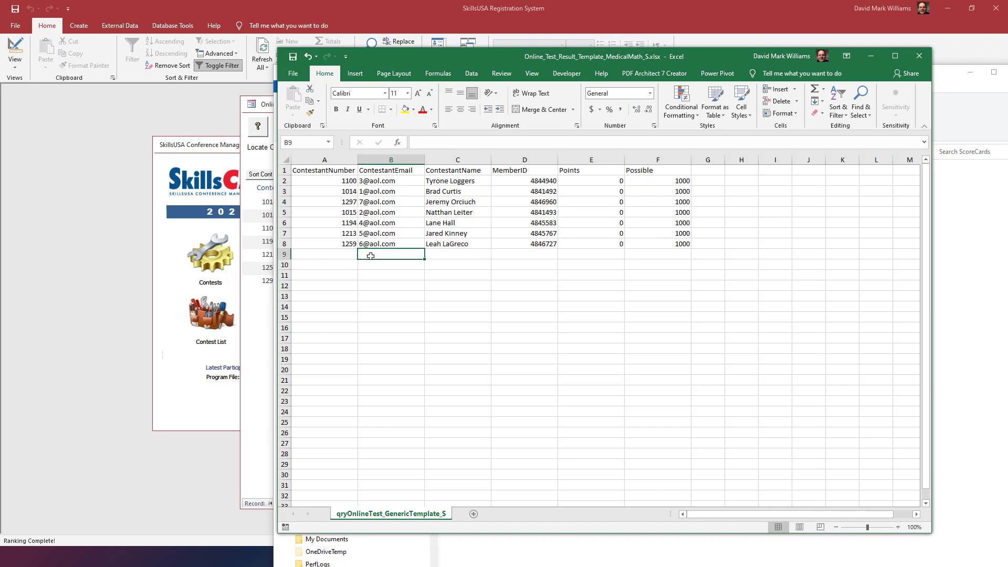
pyautogui.moveTo(332, 239); pyautogui.dragTo(331, 245)
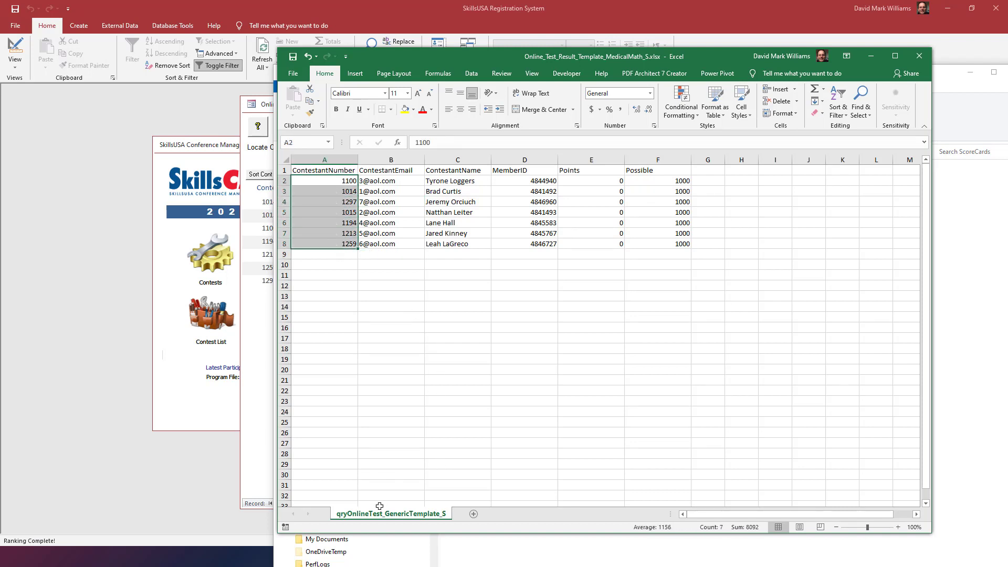
pyautogui.click(328, 195)
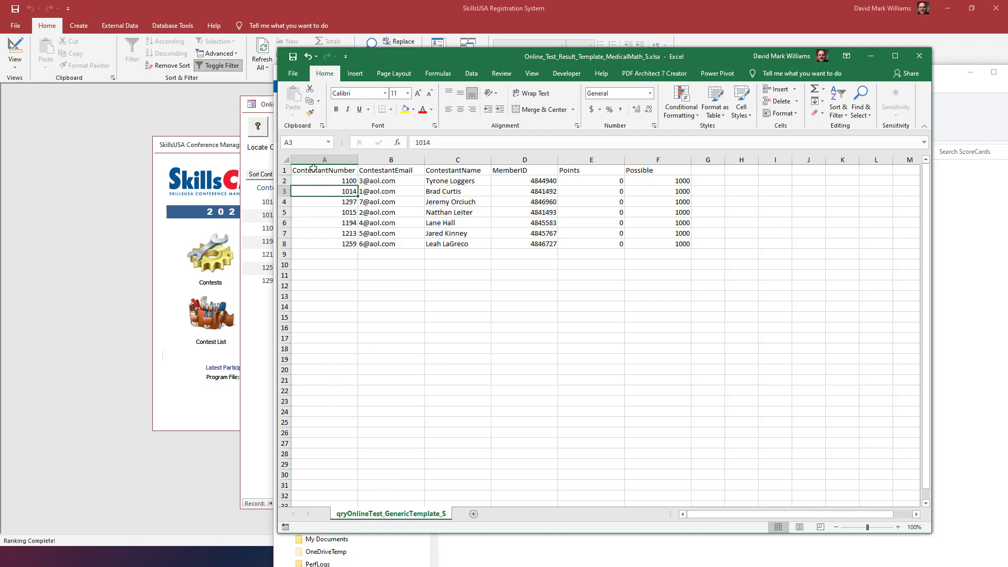
# Bold the template's header row A1:F1, then close the workbook without saving
pyautogui.moveTo(313, 171); pyautogui.dragTo(654, 153)
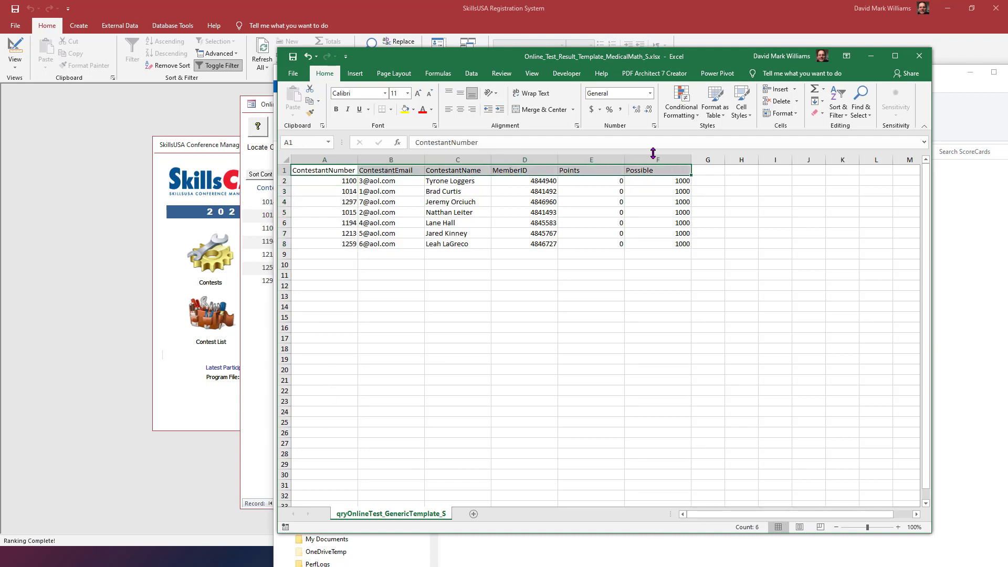
pyautogui.click(336, 110)
pyautogui.click(339, 250)
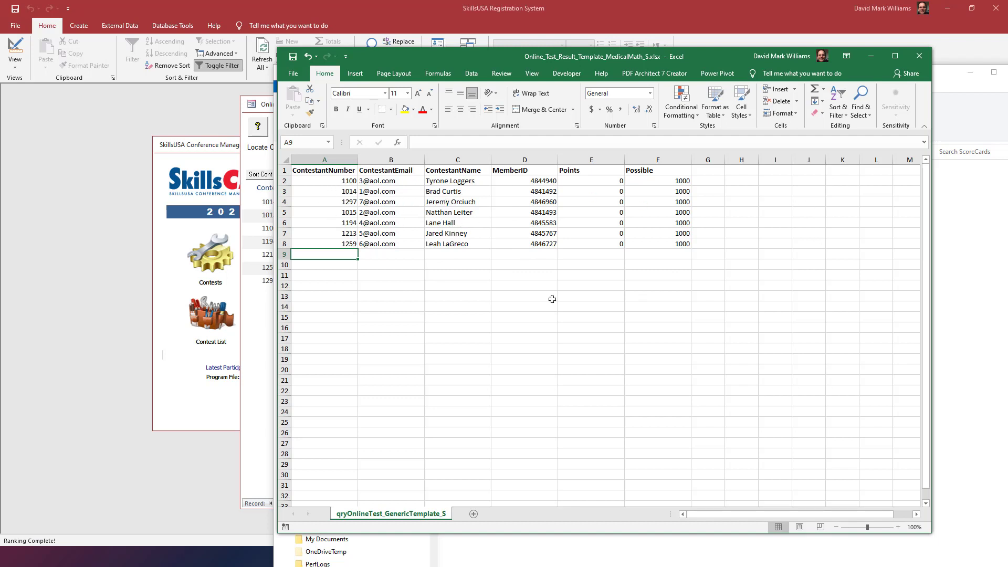
pyautogui.click(441, 235)
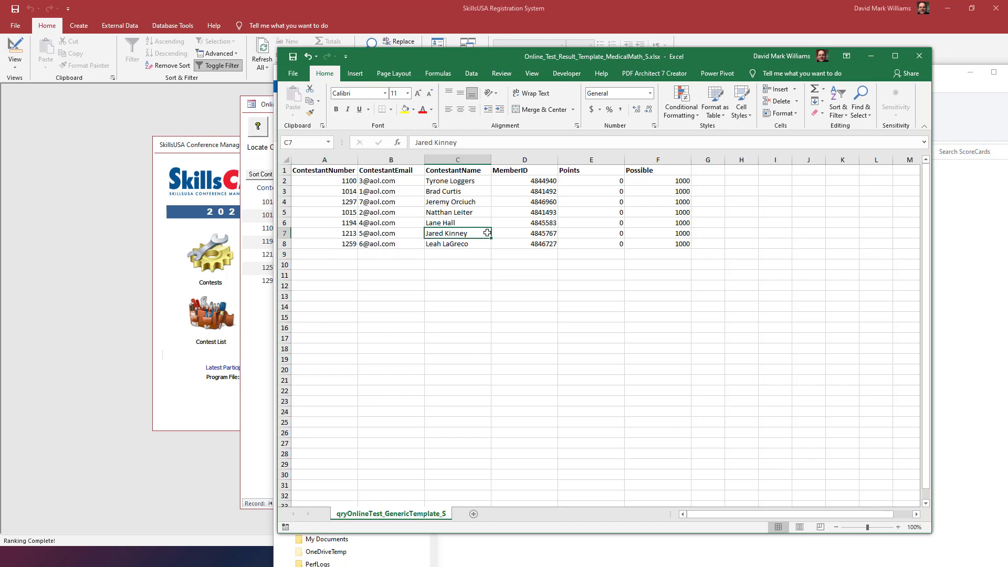
pyautogui.click(919, 57)
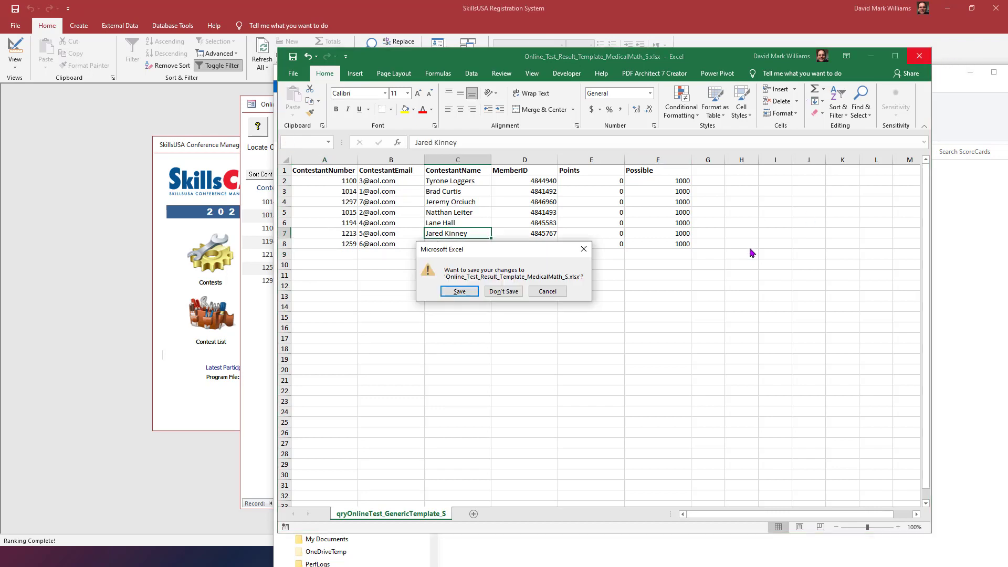
pyautogui.click(507, 295)
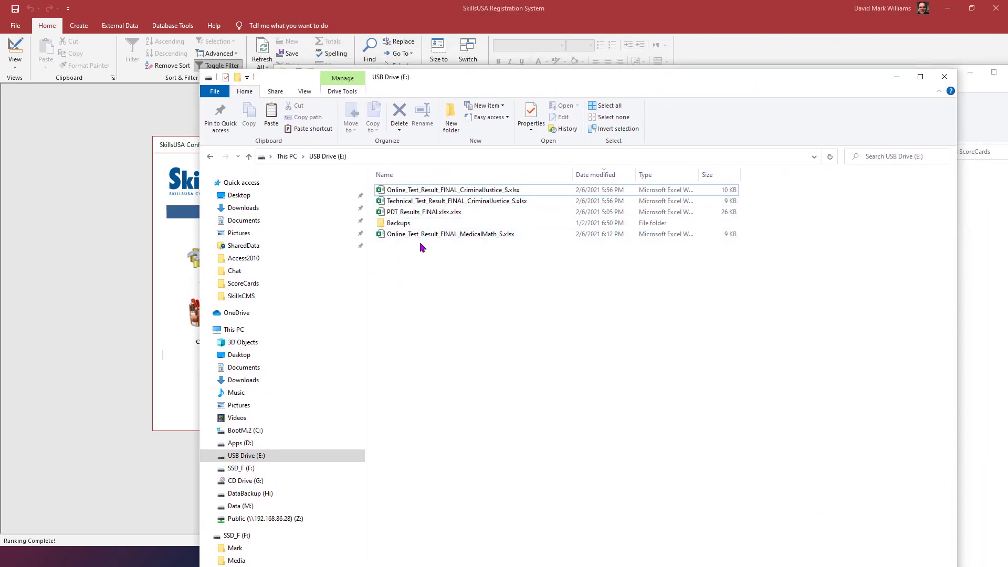
# Open Online_Test_Result_FINAL_MedicalMath_S.xlsx from the USB drive in Excel and fit columns A to G to their contents
pyautogui.doubleClick(445, 235)
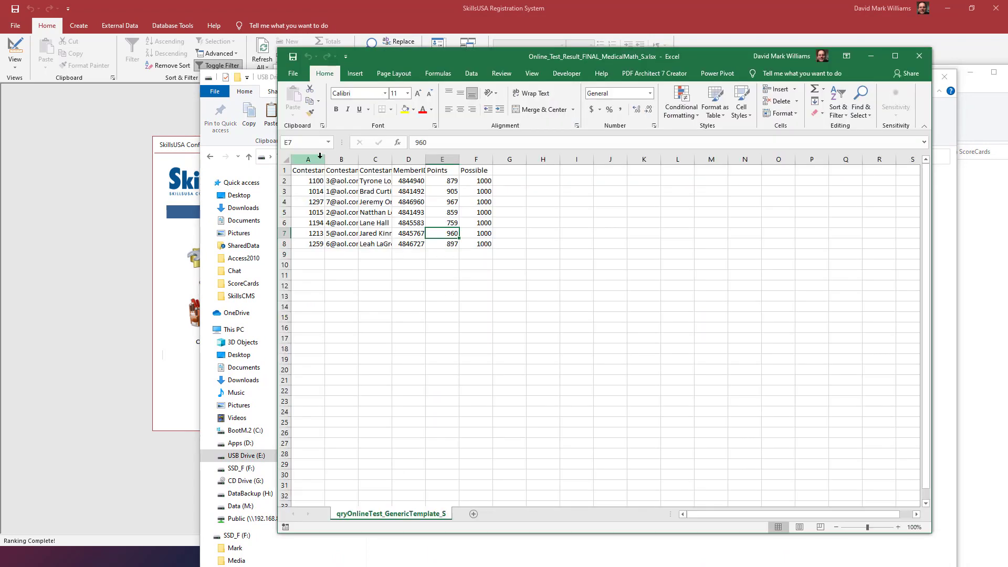
pyautogui.moveTo(317, 159); pyautogui.dragTo(514, 155)
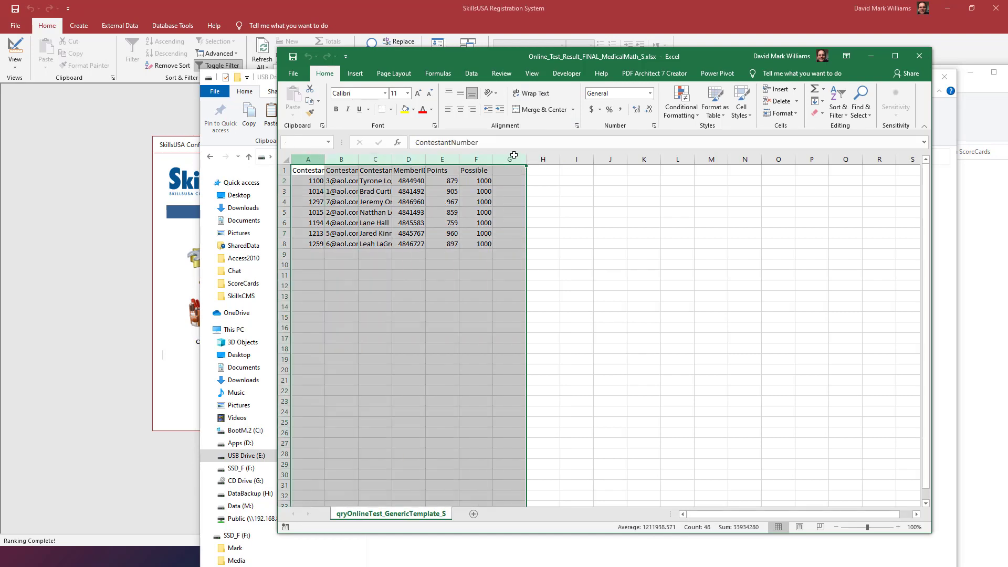
pyautogui.doubleClick(460, 158)
pyautogui.click(462, 189)
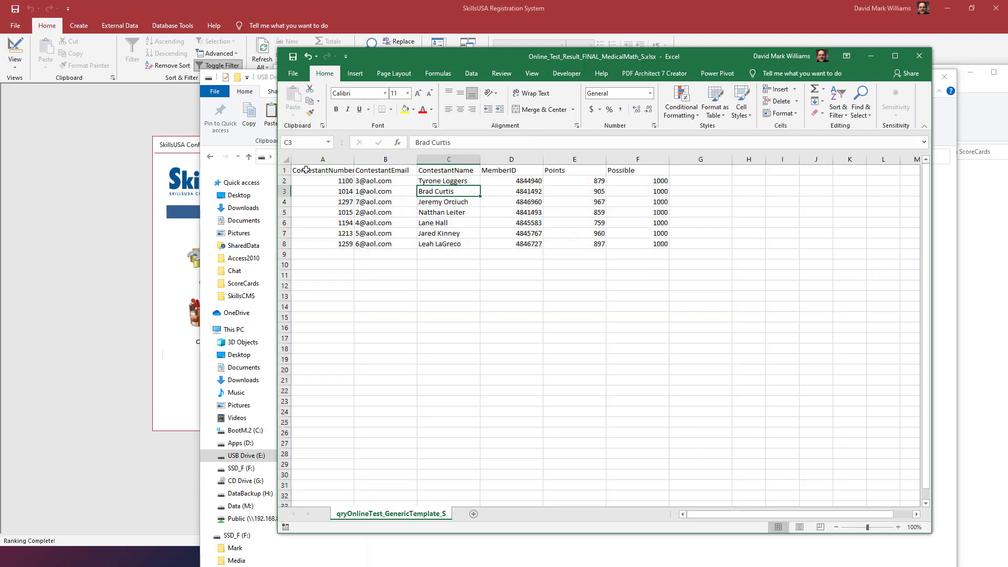
# Examine the Points column and the contestant number and email columns that can be used for matching
pyautogui.moveTo(316, 170); pyautogui.dragTo(588, 244)
pyautogui.click(596, 202)
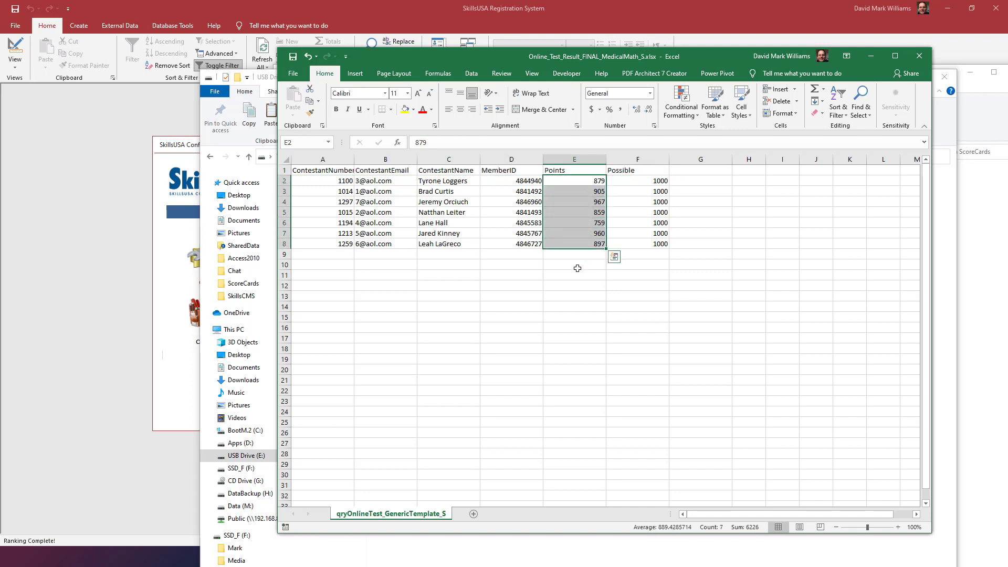
pyautogui.moveTo(330, 181); pyautogui.dragTo(331, 243)
pyautogui.moveTo(382, 182); pyautogui.dragTo(382, 246)
pyautogui.moveTo(319, 200); pyautogui.dragTo(322, 245)
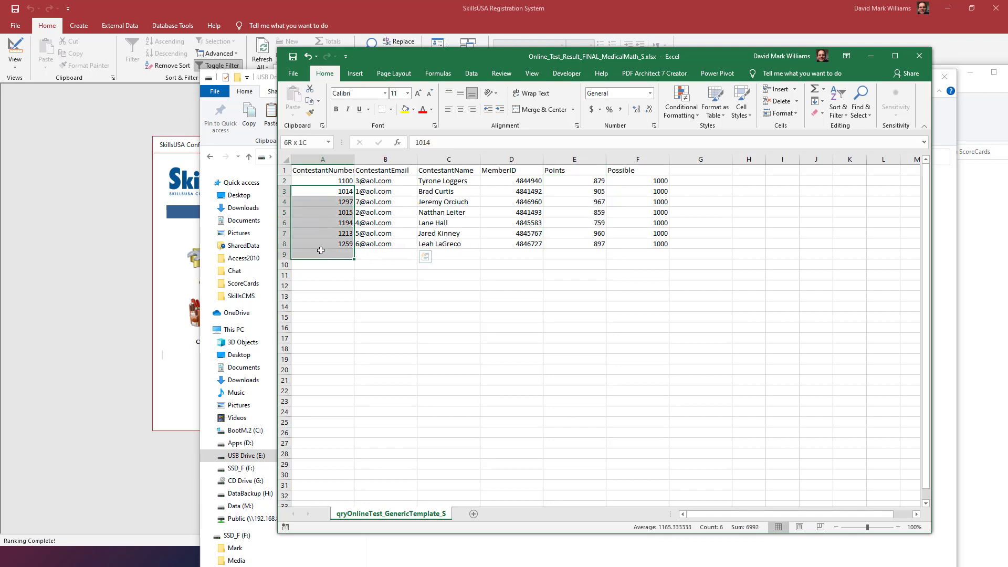
pyautogui.click(376, 200)
pyautogui.moveTo(378, 212); pyautogui.dragTo(379, 245)
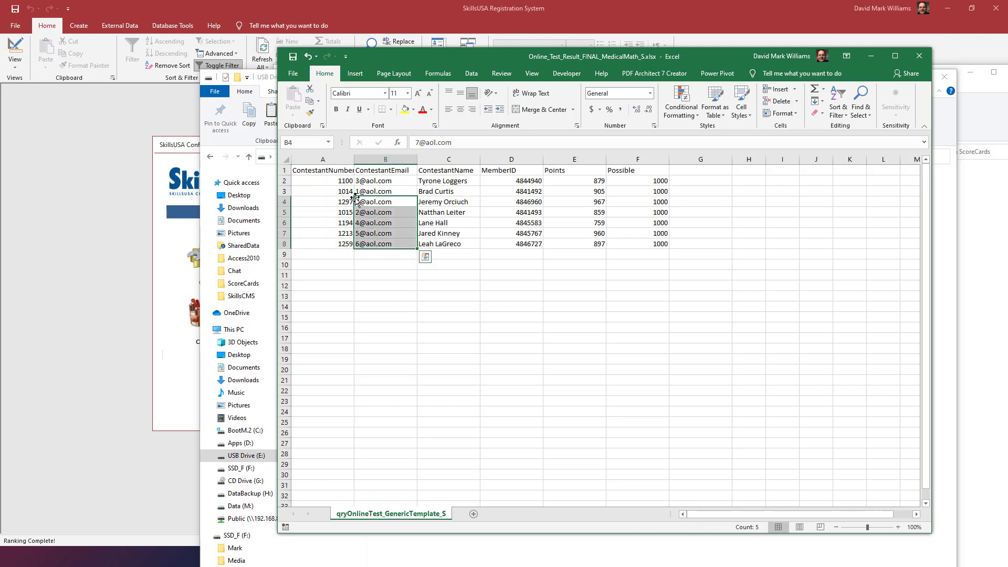
pyautogui.moveTo(331, 181); pyautogui.dragTo(336, 245)
pyautogui.moveTo(390, 184); pyautogui.dragTo(396, 254)
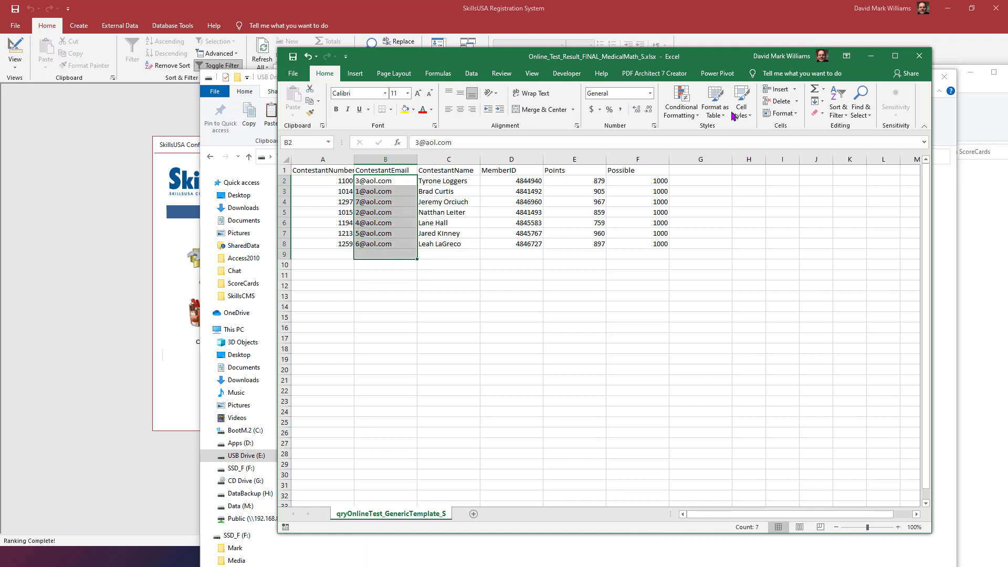
# Close the Medical Math results workbook, saving its changes
pyautogui.click(919, 56)
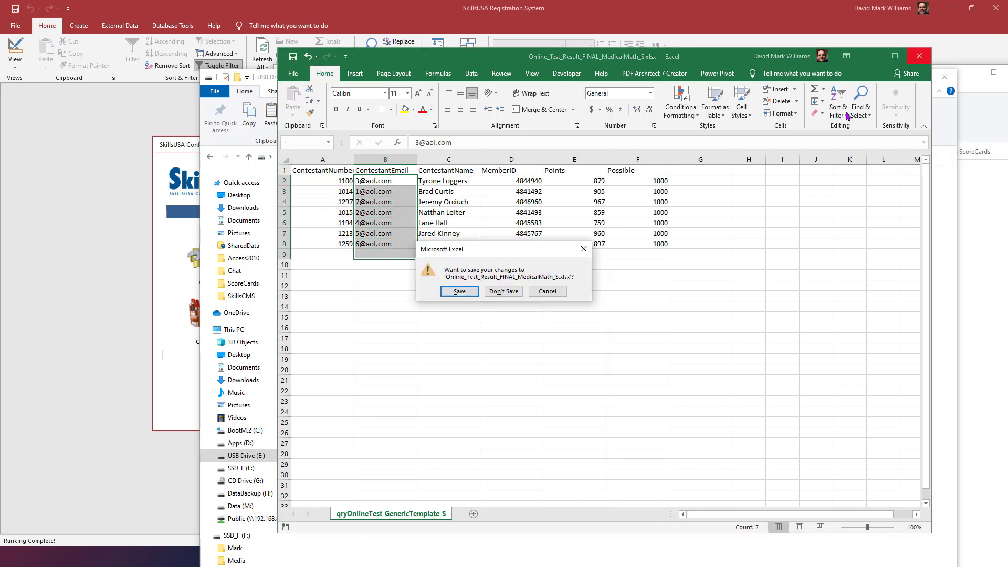
pyautogui.click(468, 291)
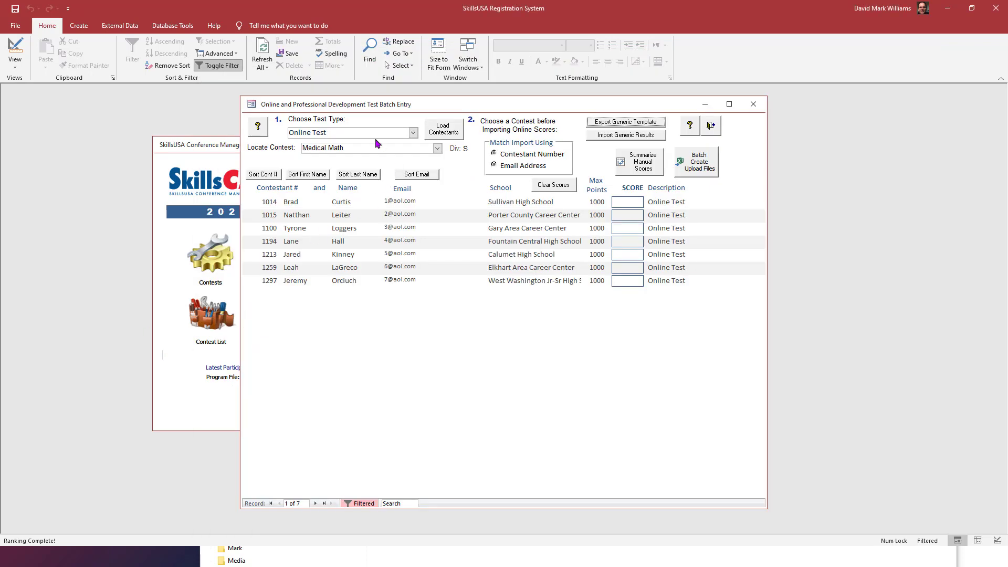
# Reopen the test batch entry form in SkillsCMS with test type Online Test and the Medical Math contest selected
pyautogui.click(712, 126)
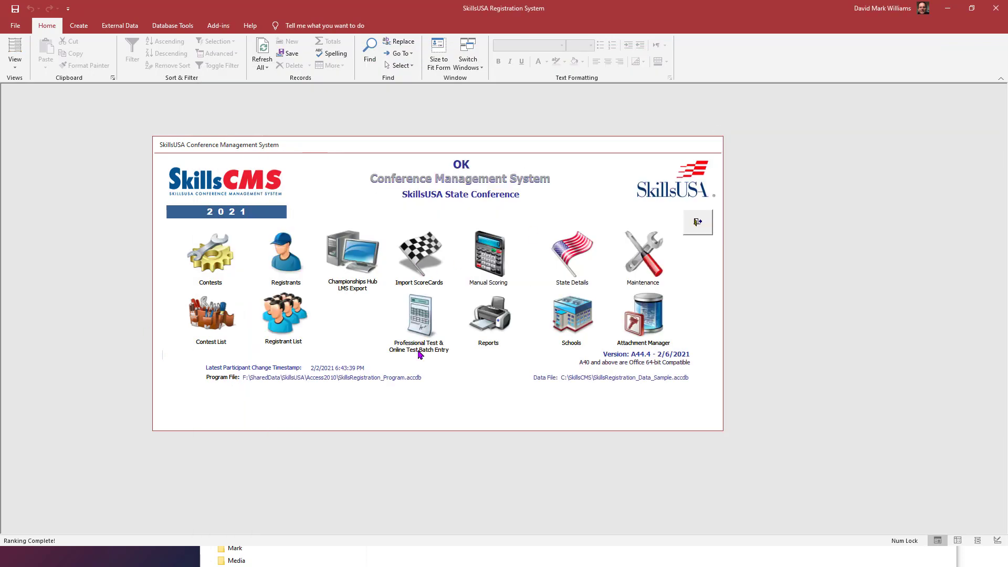
pyautogui.click(424, 344)
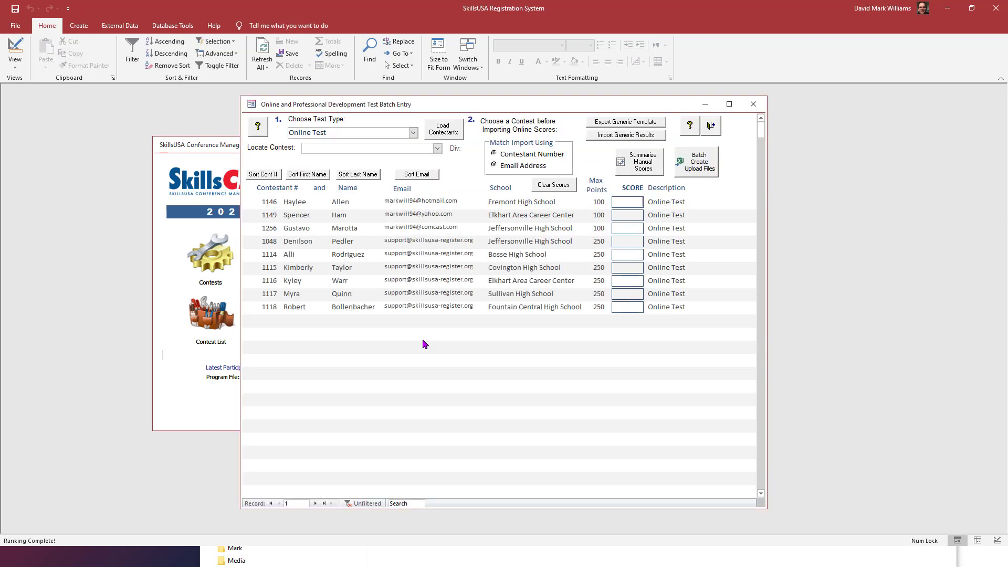
pyautogui.click(413, 133)
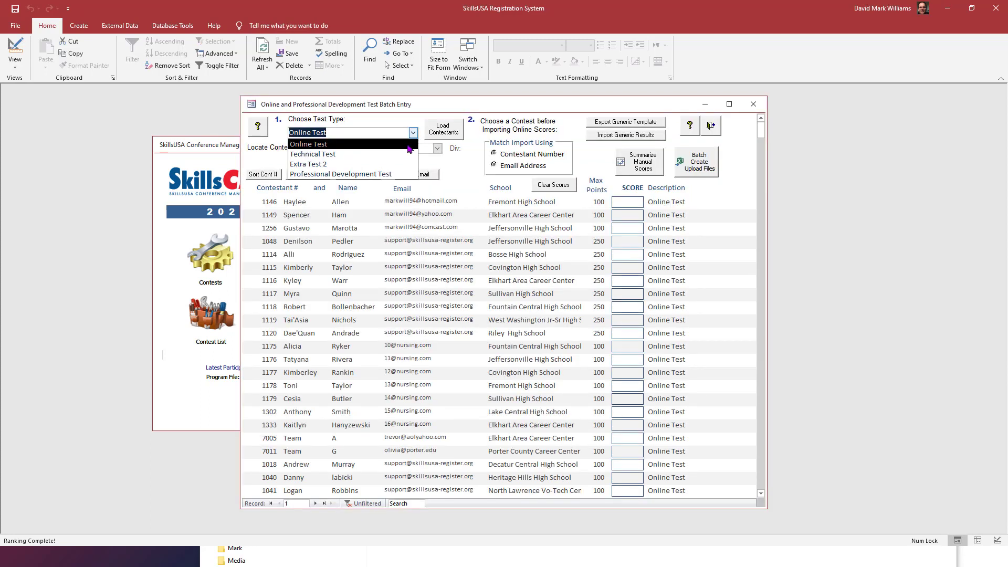
pyautogui.click(408, 145)
pyautogui.click(437, 149)
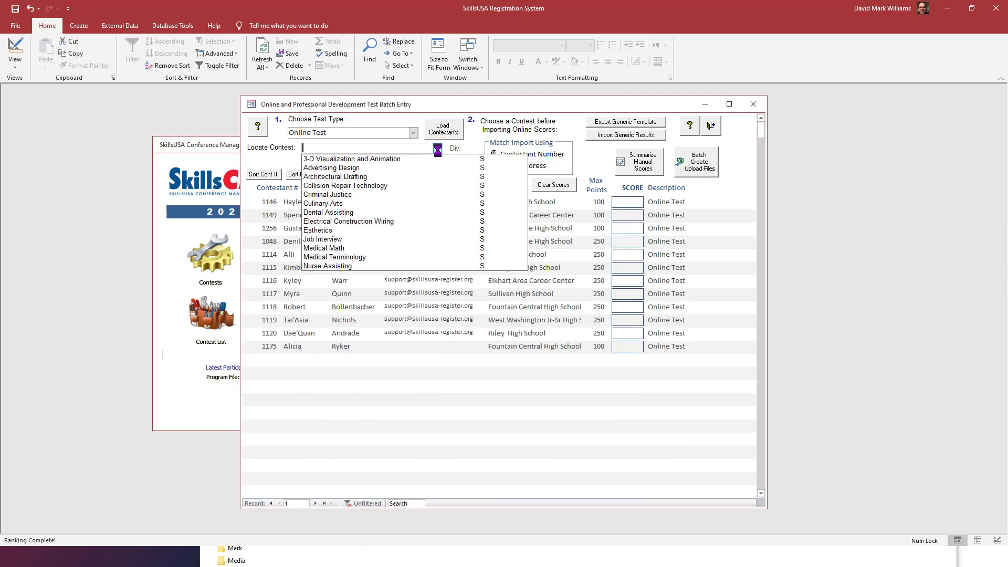
pyautogui.click(394, 237)
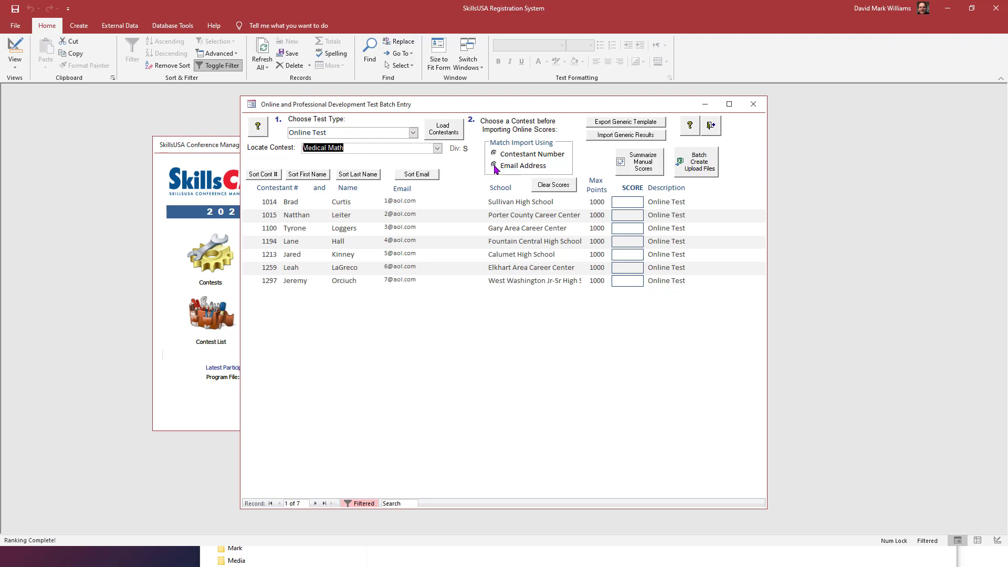
# Import the generic results from Online_Test_Result_FINAL_MedicalMath_S.xlsx on the USB drive into Medical Math, matching by Contestant Number
pyautogui.click(501, 157)
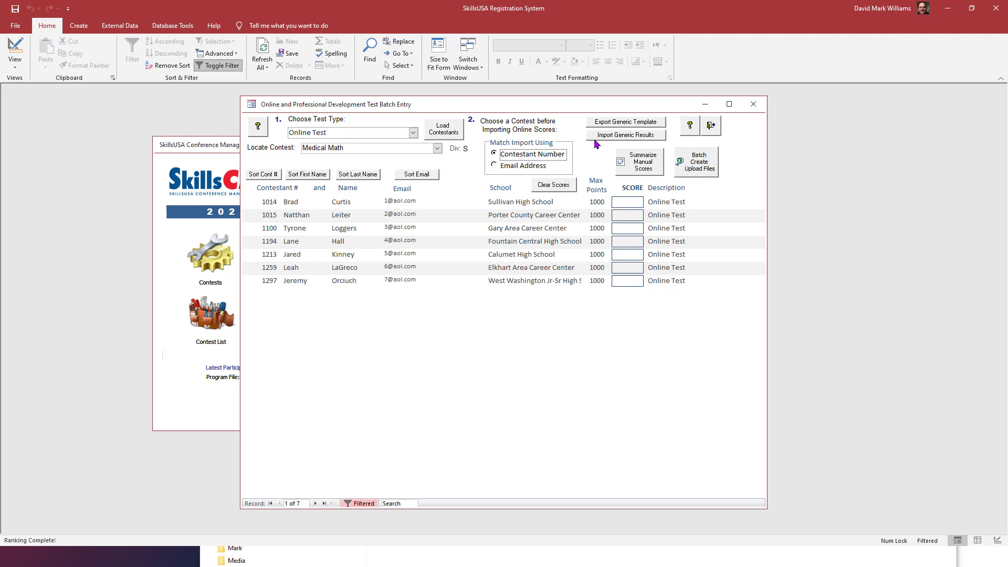
pyautogui.click(613, 136)
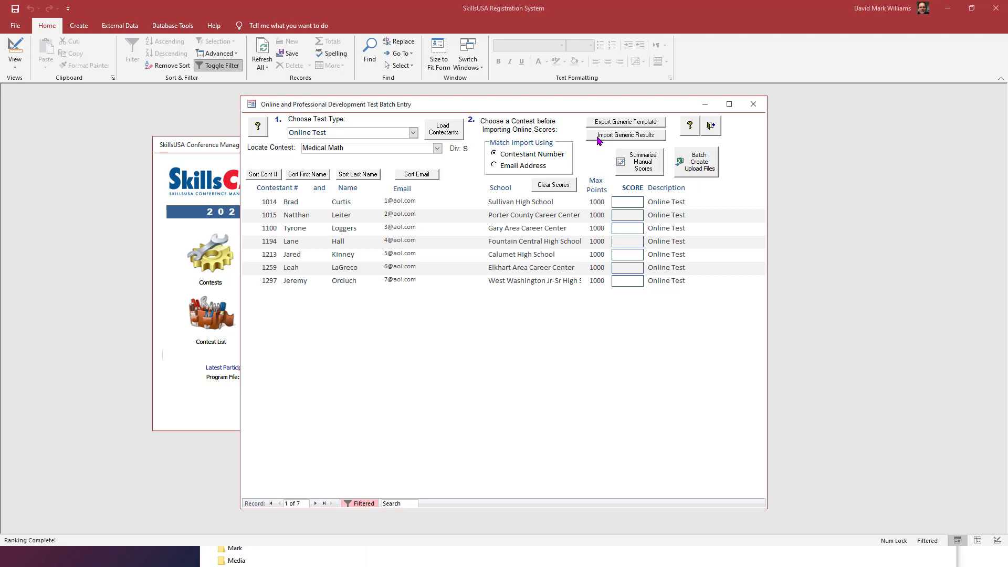
pyautogui.click(600, 139)
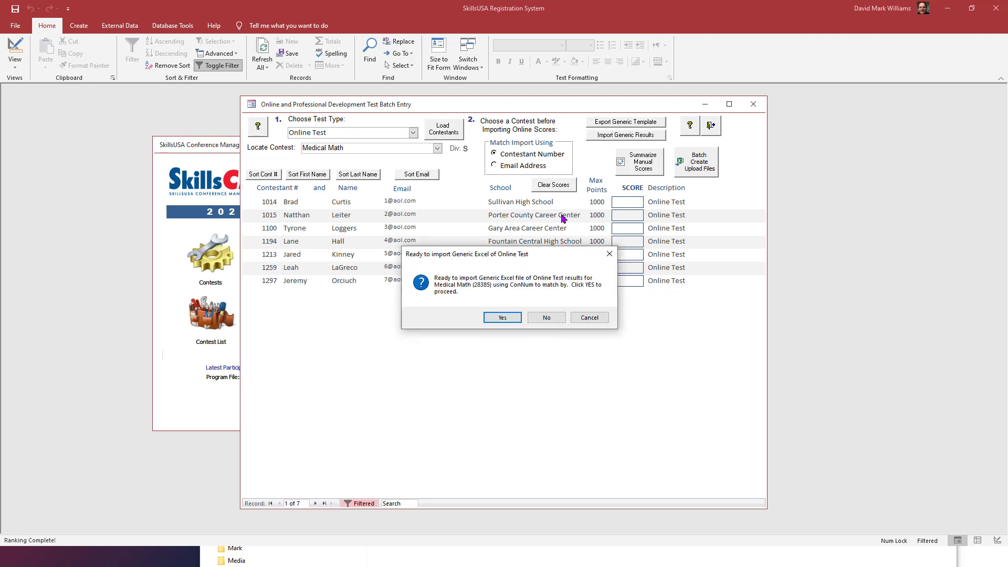
pyautogui.click(507, 317)
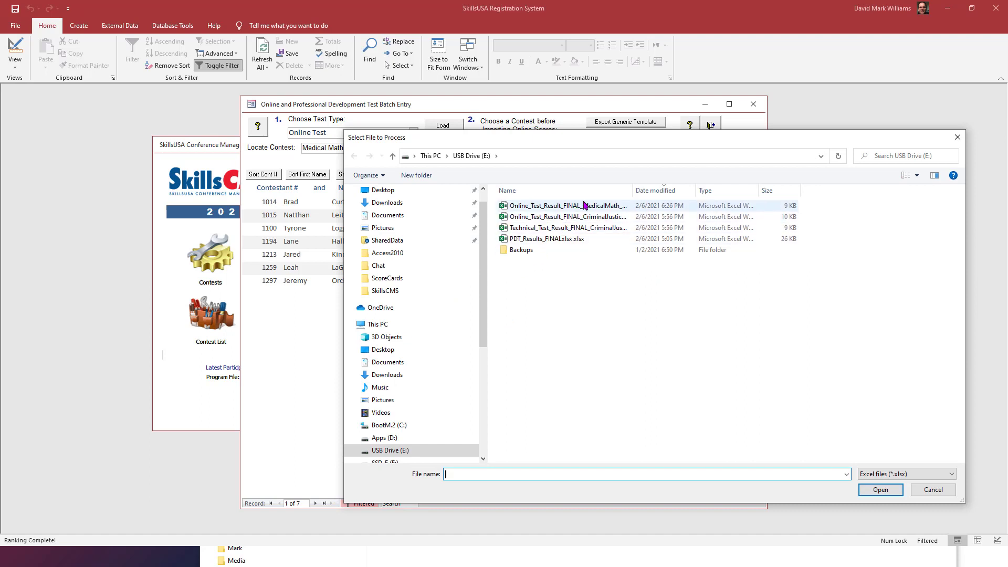
pyautogui.click(587, 205)
pyautogui.click(591, 210)
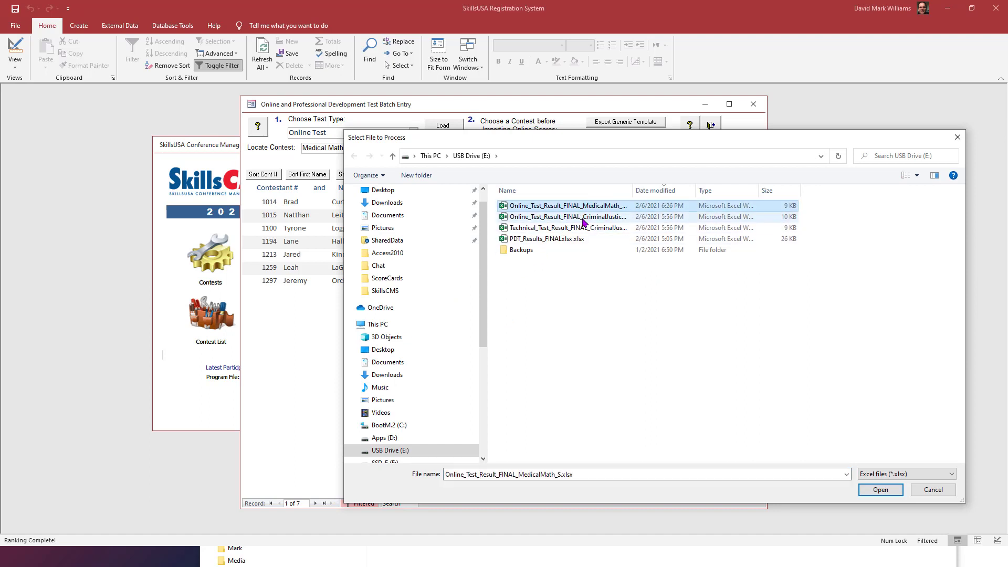
pyautogui.click(500, 205)
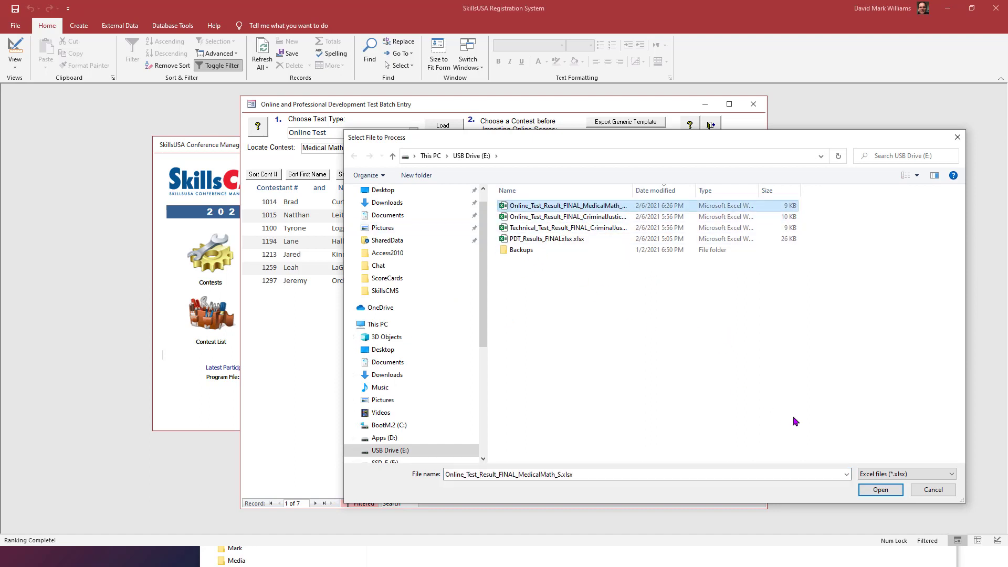
pyautogui.click(859, 490)
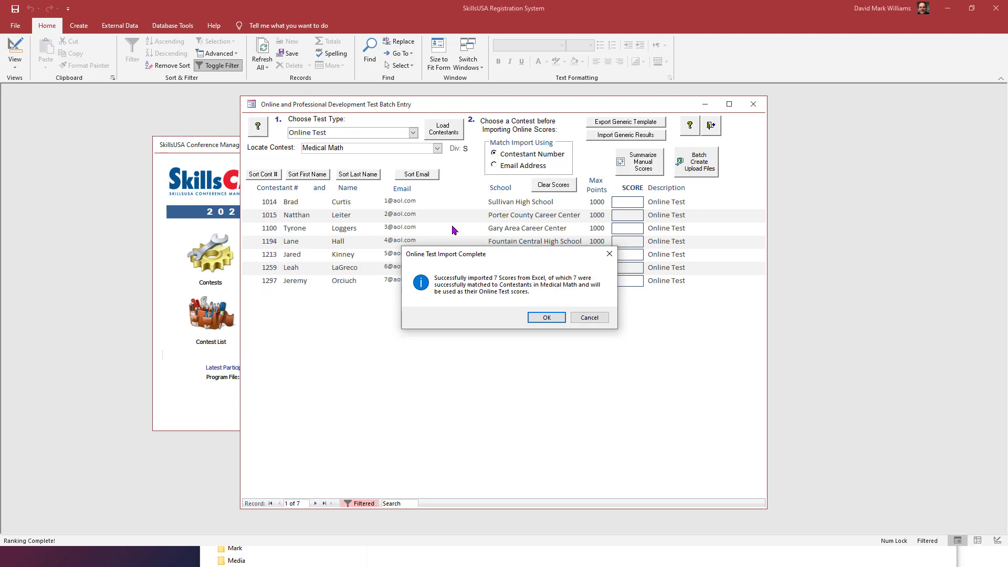
pyautogui.click(537, 319)
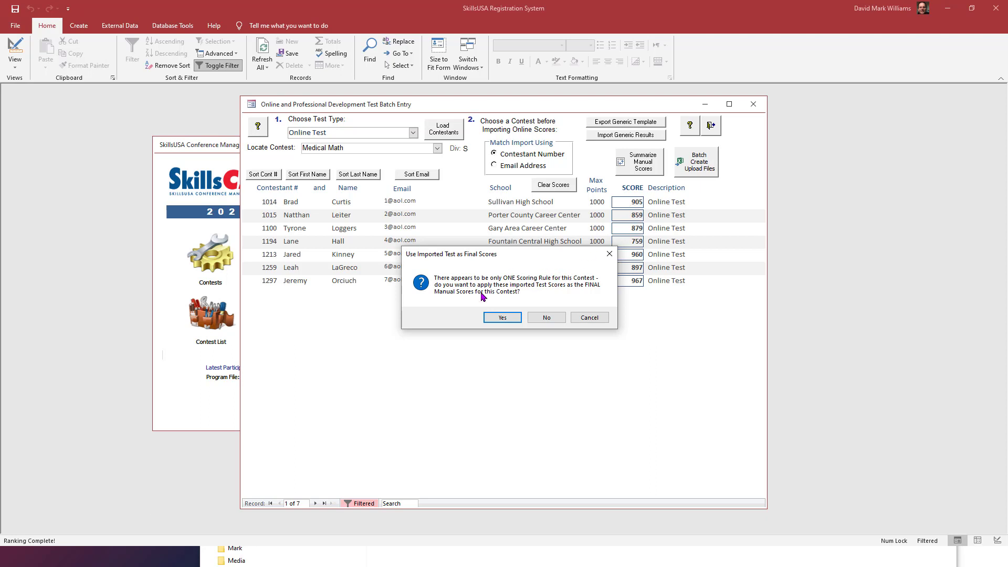
# Apply the imported test scores as the final manual scores for Medical Math, then close the batch entry form
pyautogui.click(511, 319)
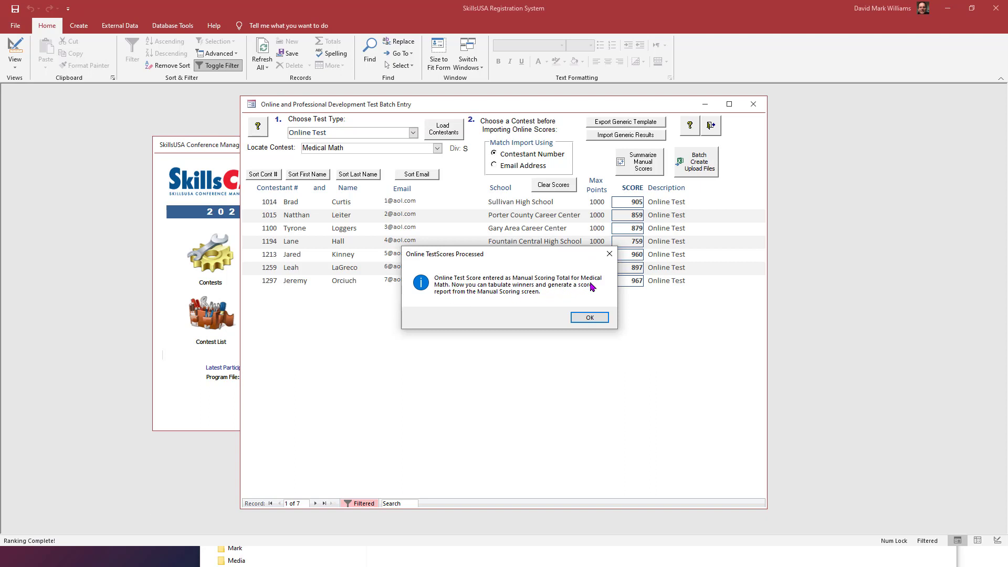
pyautogui.click(590, 318)
pyautogui.click(713, 132)
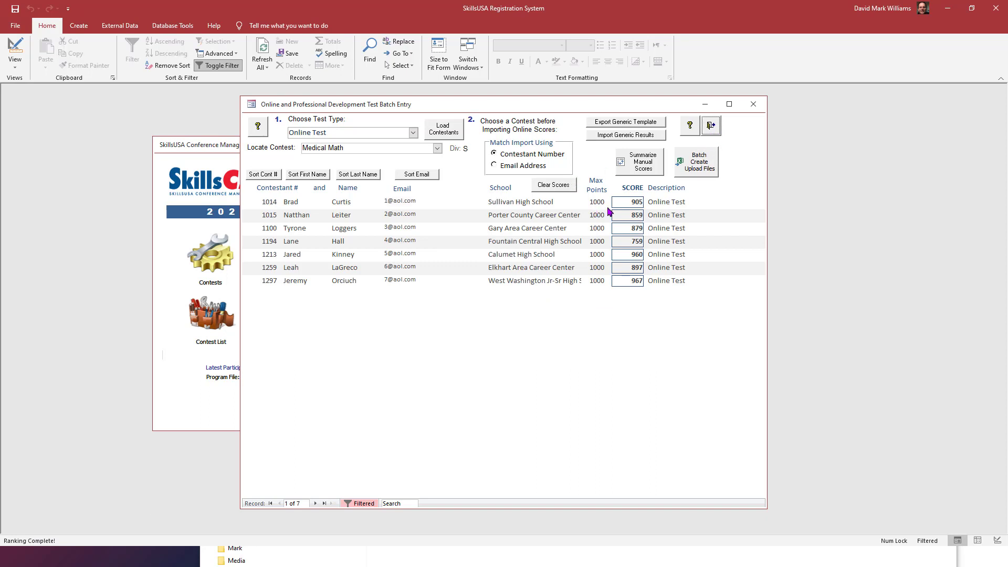
pyautogui.click(711, 126)
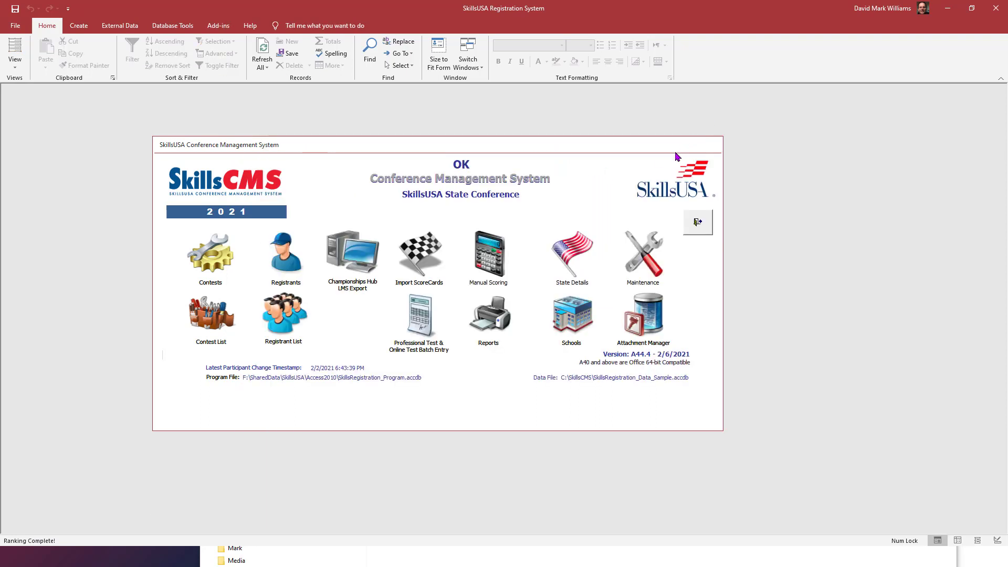
# Filter the Manual Scoring Editor to the high school Medical Math contest and tabulate its winners
pyautogui.click(487, 268)
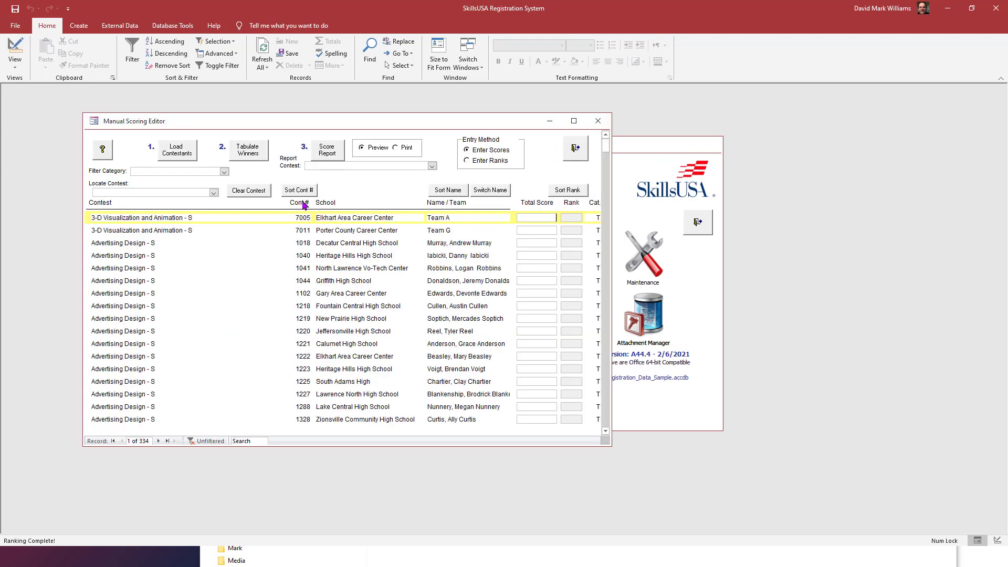
pyautogui.click(213, 193)
pyautogui.scroll(-5, 179, 292)
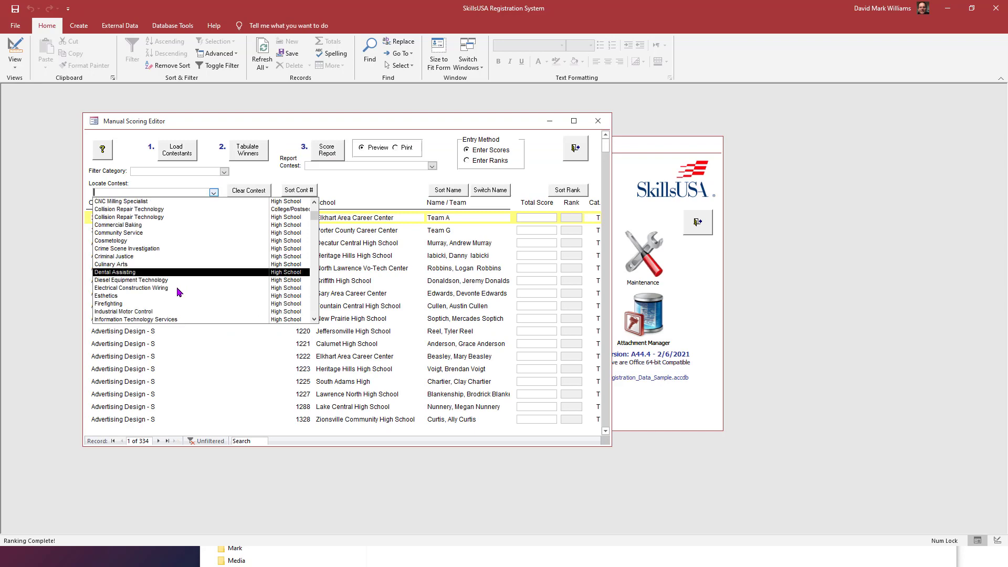
pyautogui.scroll(-3, 178, 292)
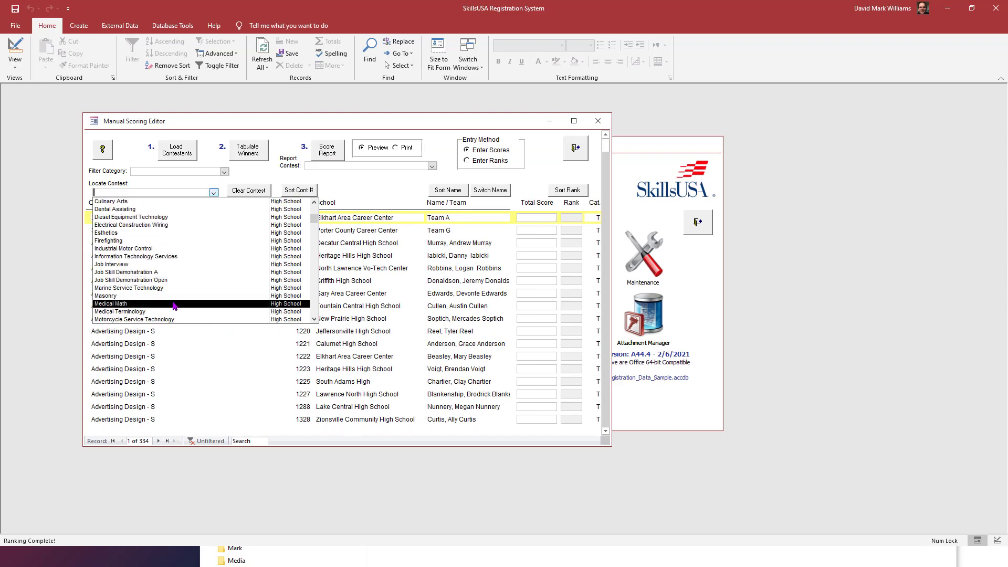
pyautogui.click(174, 304)
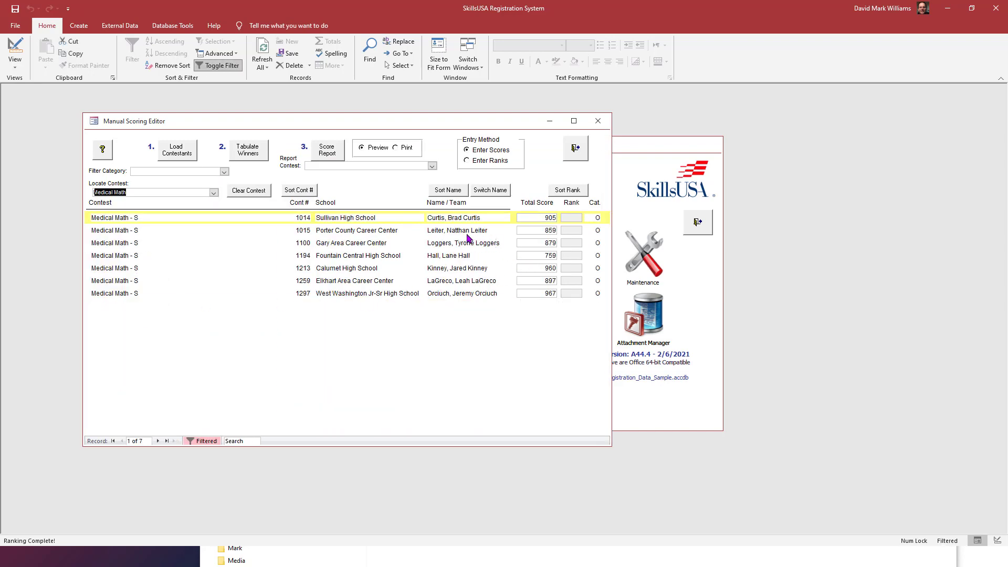
pyautogui.click(248, 150)
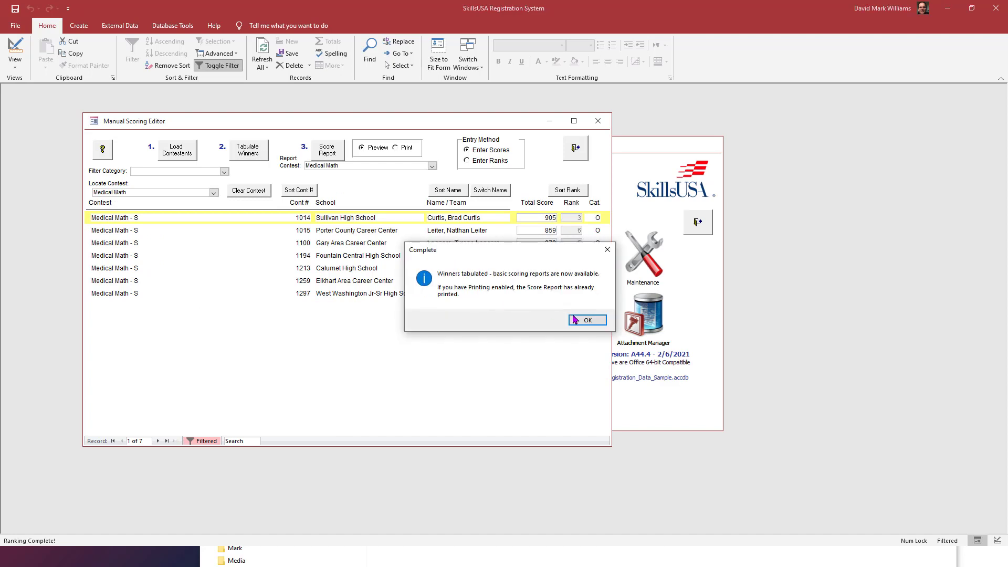
pyautogui.click(578, 320)
# Preview the Medical Math score report, enlarged to show the total score and percentage columns, then close it and the scoring editor
pyautogui.click(327, 150)
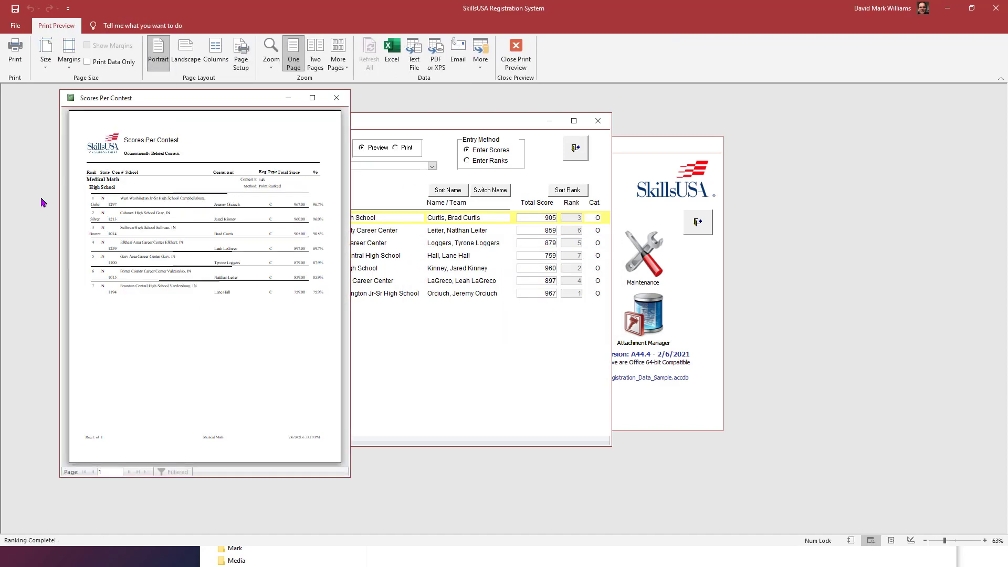
pyautogui.click(86, 186)
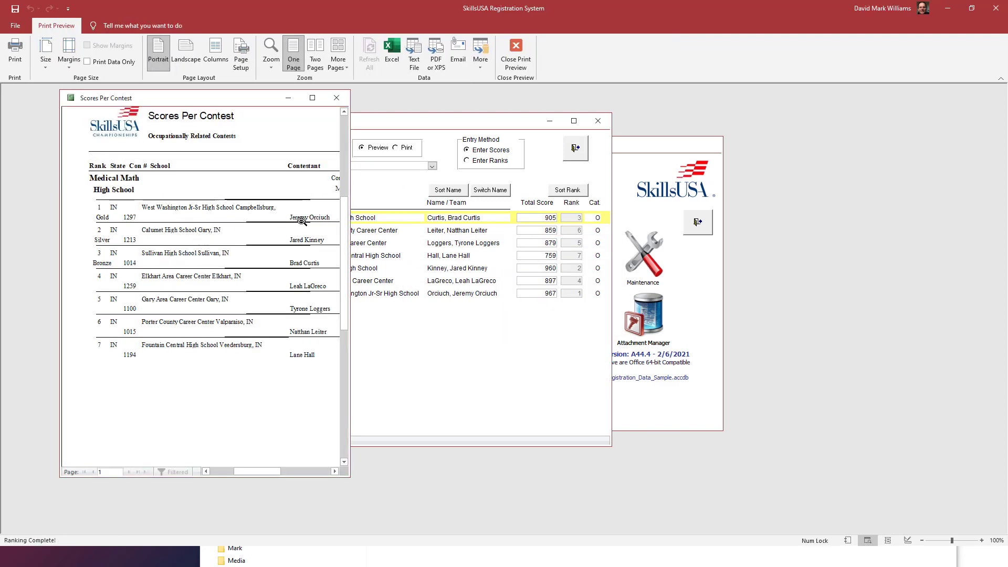
pyautogui.moveTo(349, 218); pyautogui.dragTo(474, 223)
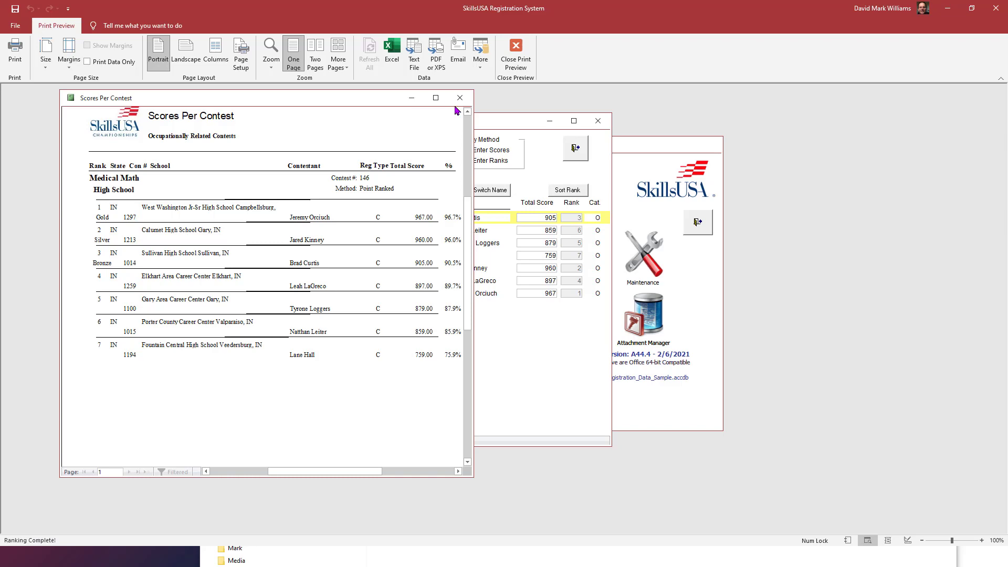
pyautogui.click(460, 97)
pyautogui.click(577, 148)
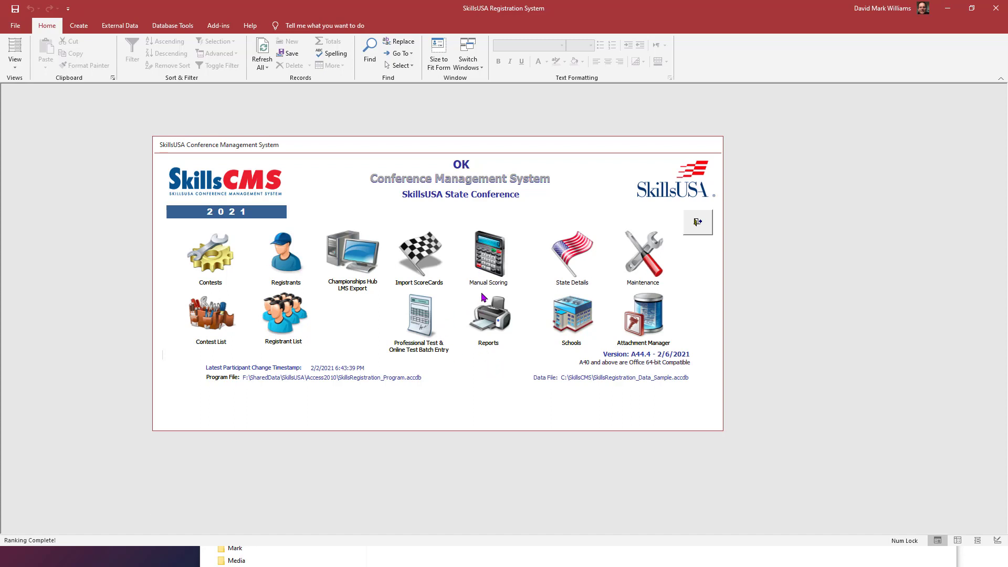
# Open the professional and online test batch entry form and filter the Online Test contestants to the Criminal Justice contest
pyautogui.click(420, 327)
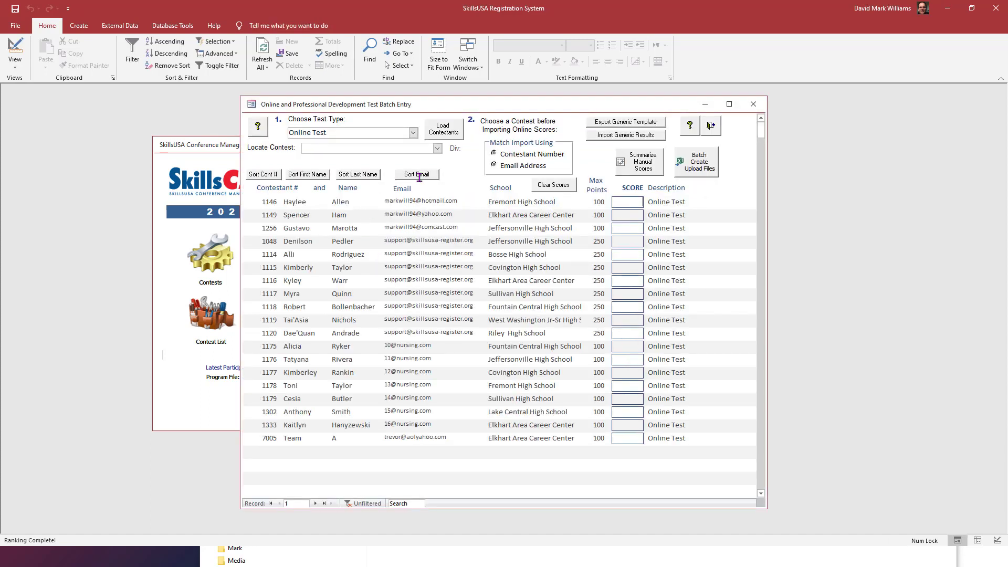
pyautogui.click(412, 132)
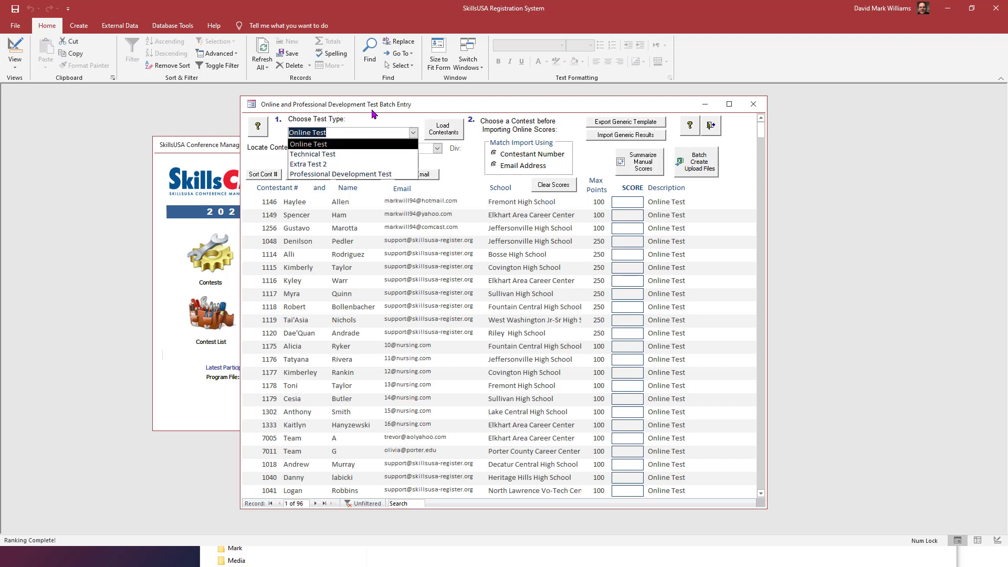
pyautogui.click(354, 146)
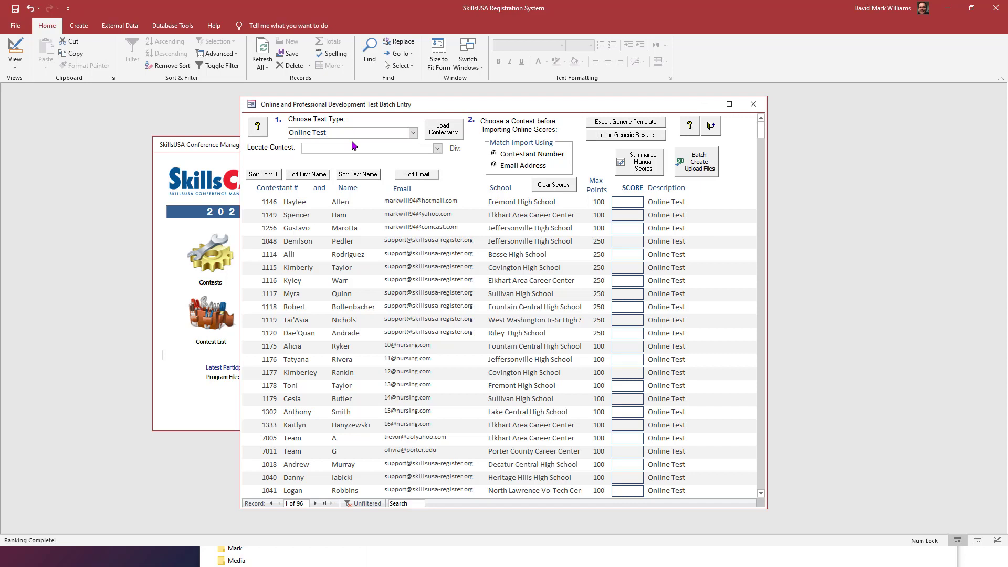
pyautogui.click(438, 148)
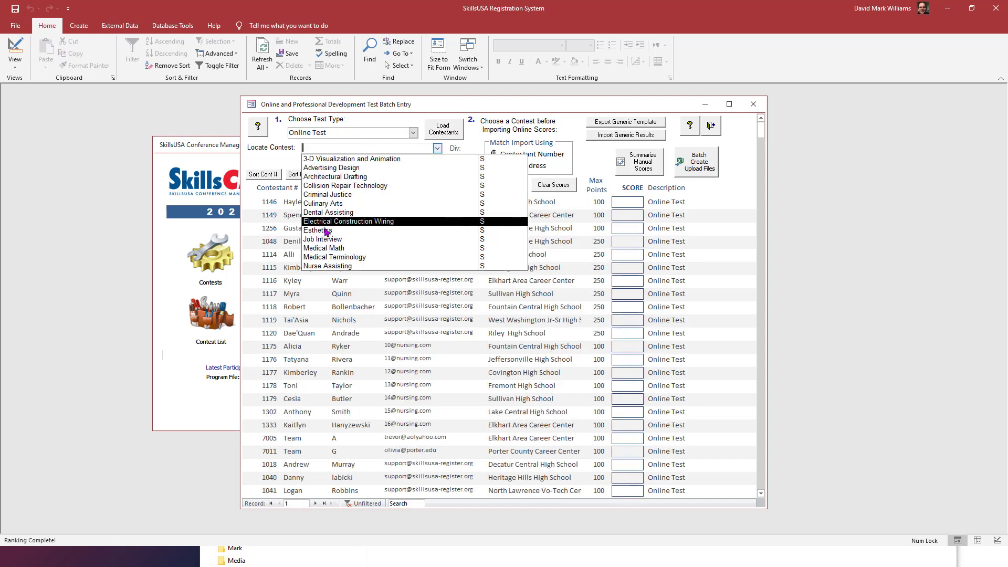
pyautogui.click(344, 195)
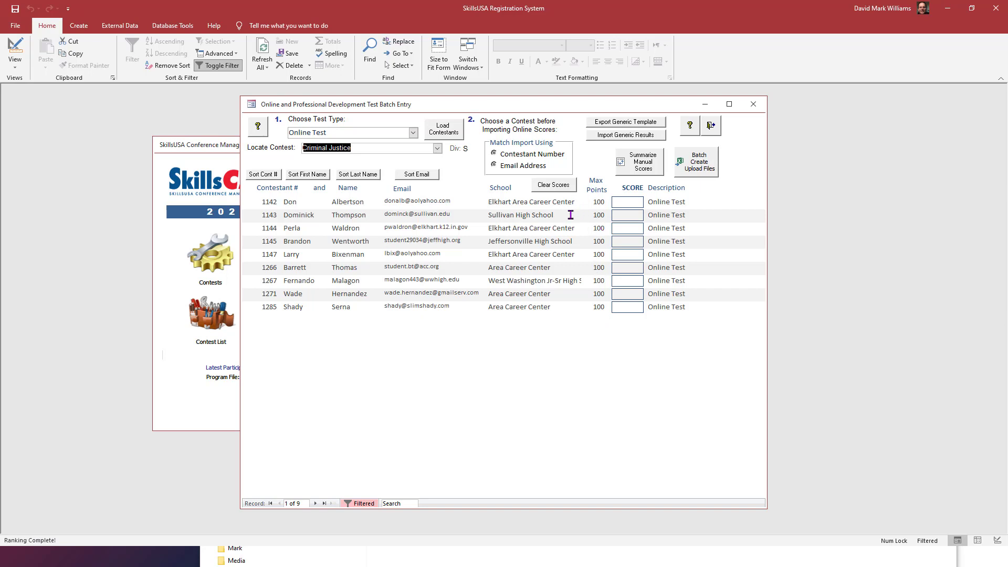
# Change the test type to Technical Test and filter its contestants to Criminal Justice
pyautogui.click(414, 132)
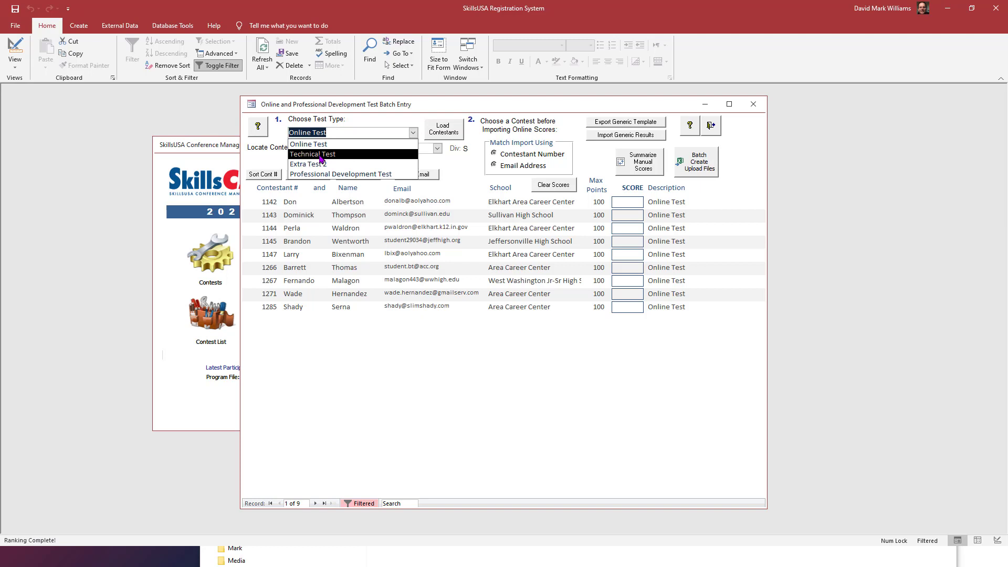
pyautogui.click(321, 155)
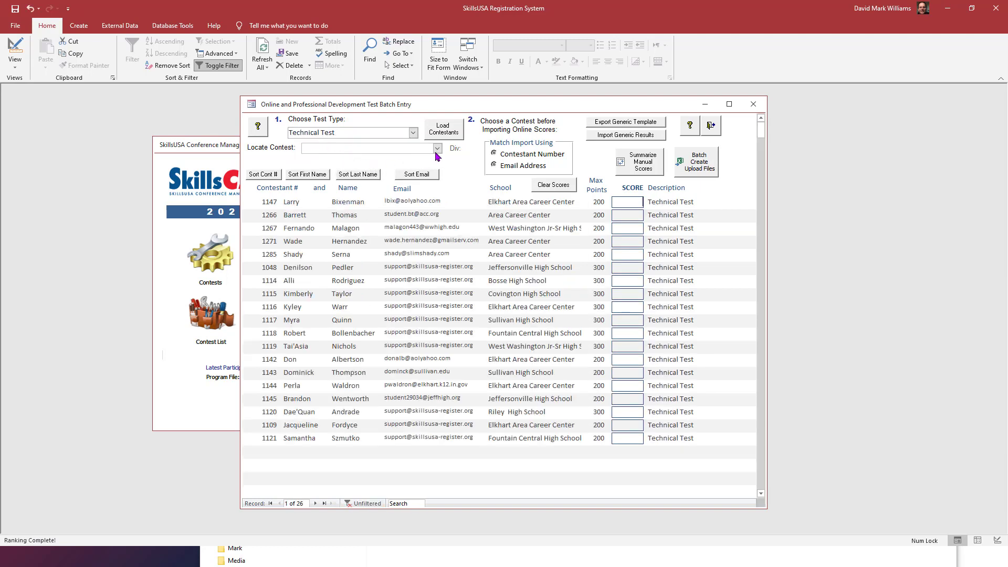
pyautogui.click(402, 163)
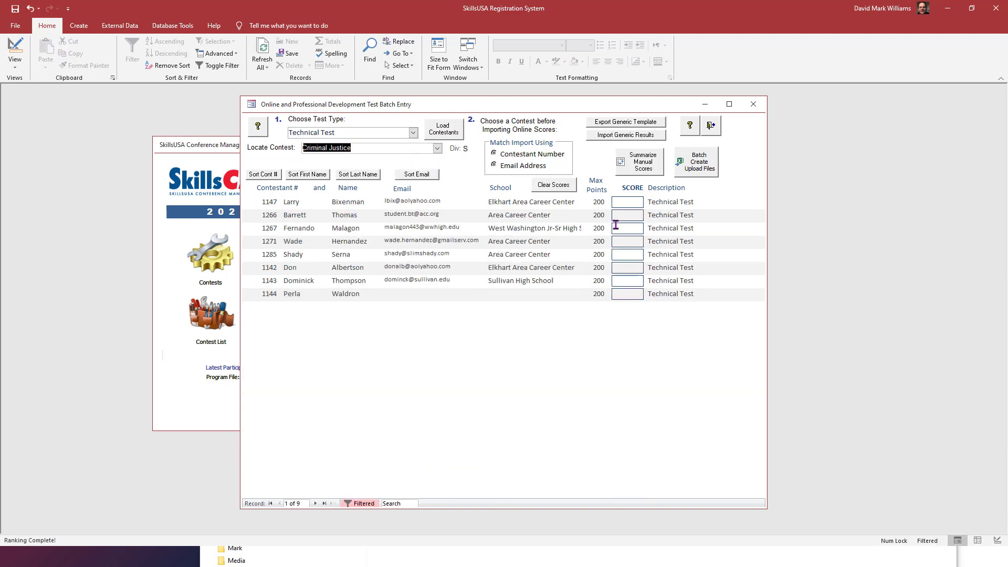
# Look up the Online Test and Technical Test rules in the high school Criminal Justice contest's scoring, then return to the batch entry form
pyautogui.click(230, 147)
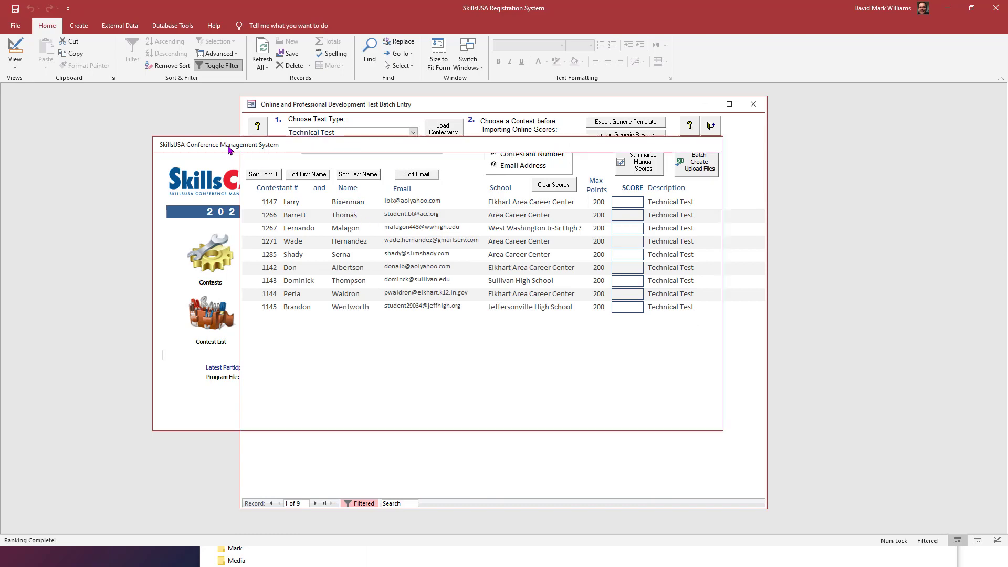
pyautogui.click(221, 251)
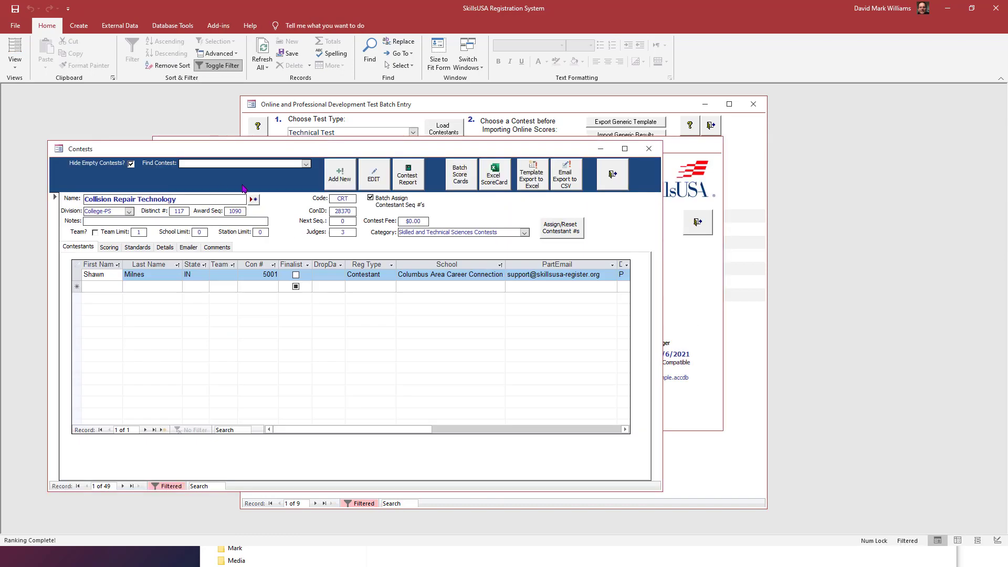
pyautogui.click(306, 166)
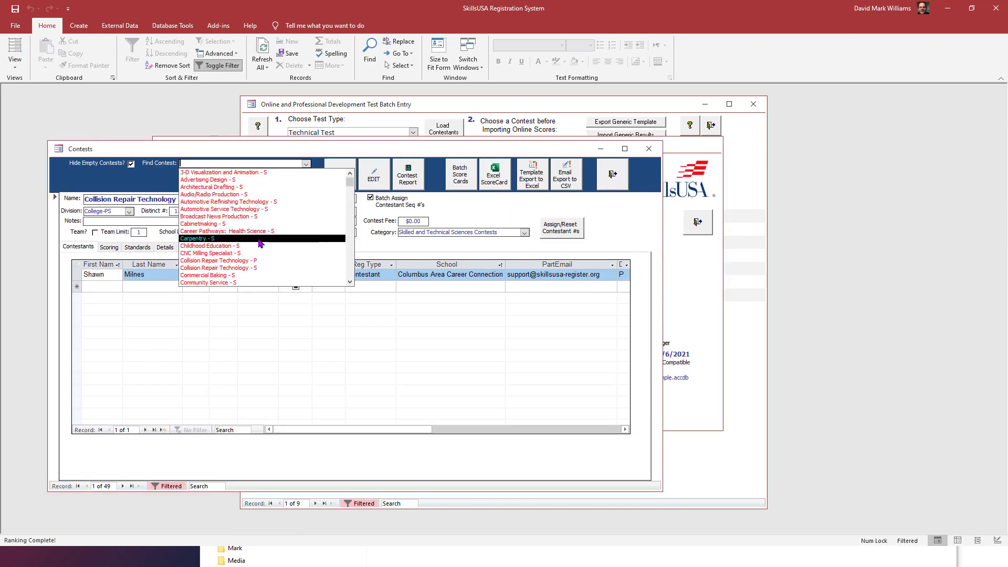
pyautogui.scroll(-2, 245, 264)
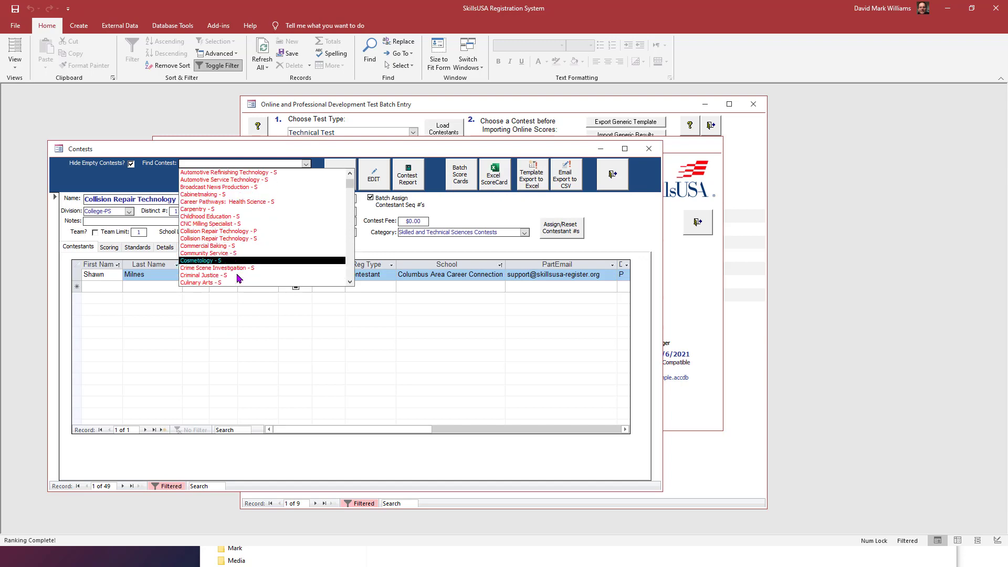
pyautogui.click(239, 275)
pyautogui.click(110, 247)
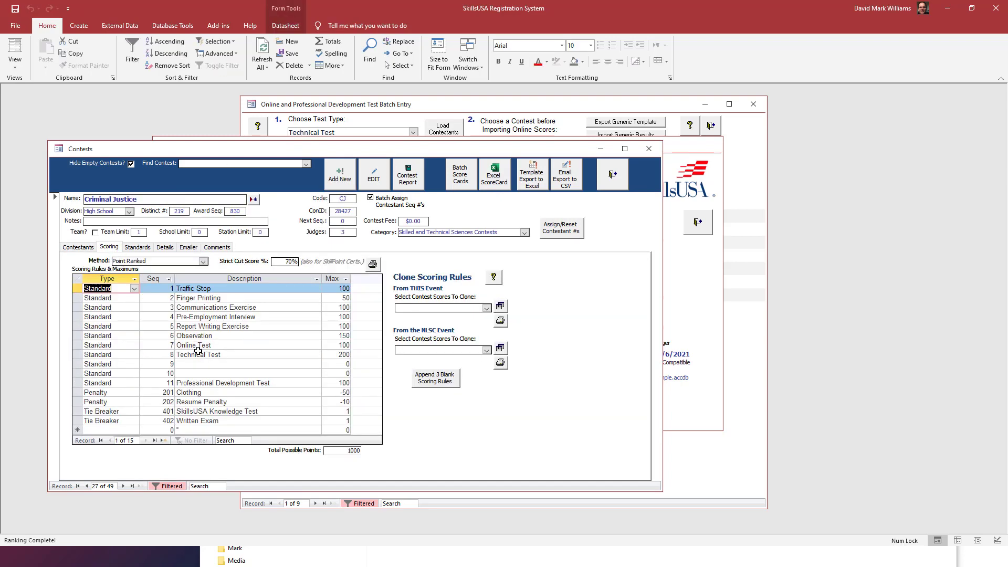
pyautogui.moveTo(180, 346); pyautogui.dragTo(230, 340)
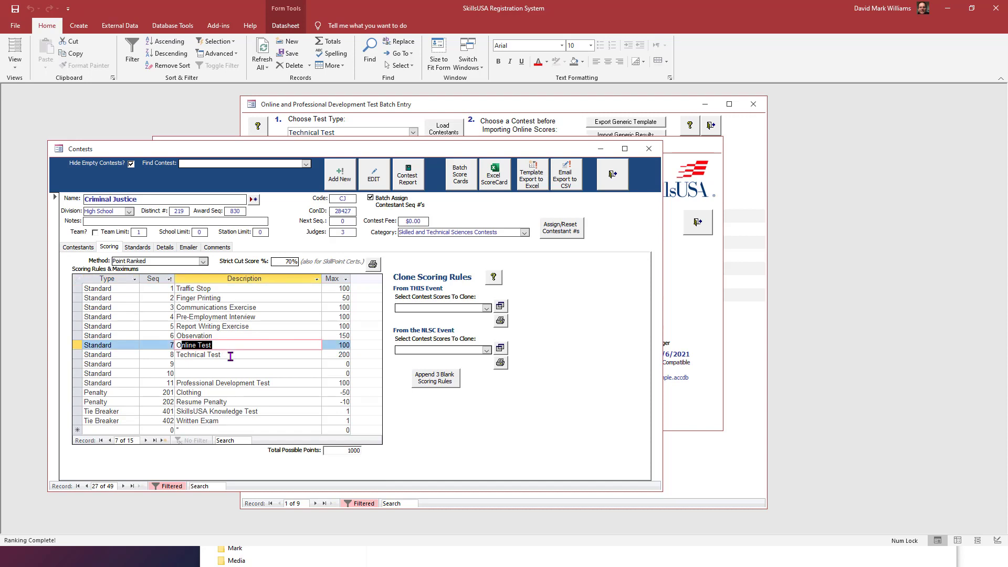
pyautogui.click(317, 356)
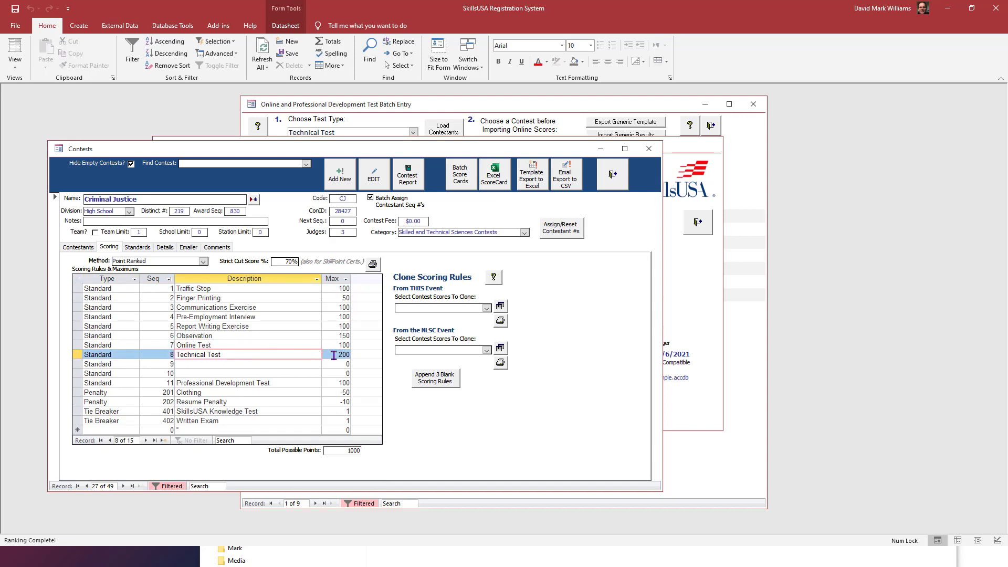
pyautogui.click(649, 149)
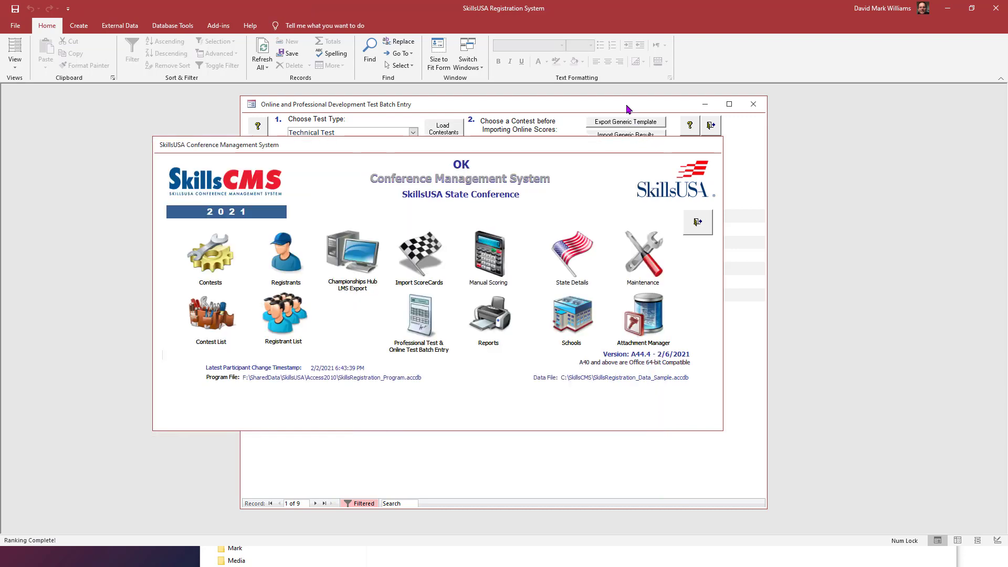
pyautogui.click(414, 133)
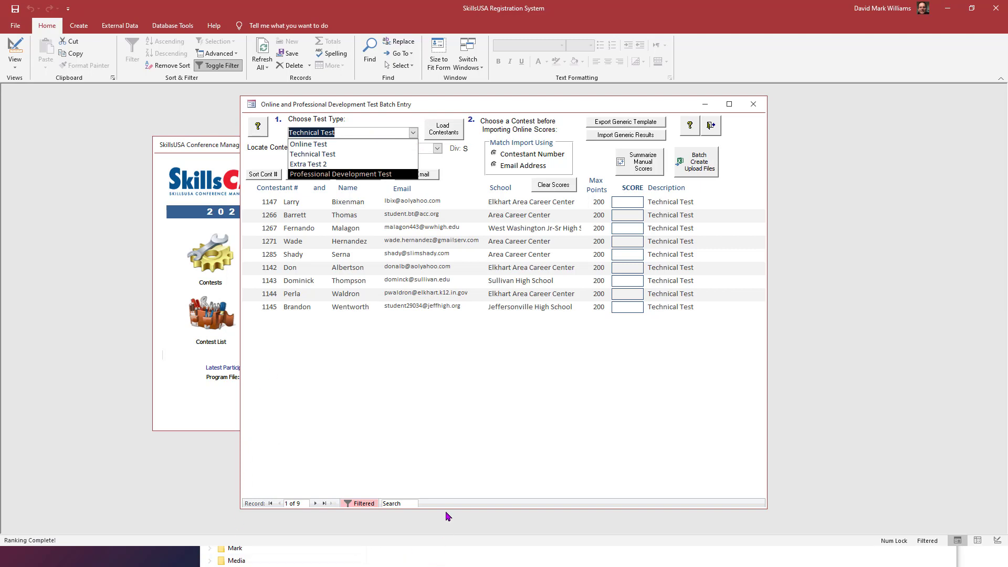
pyautogui.click(658, 481)
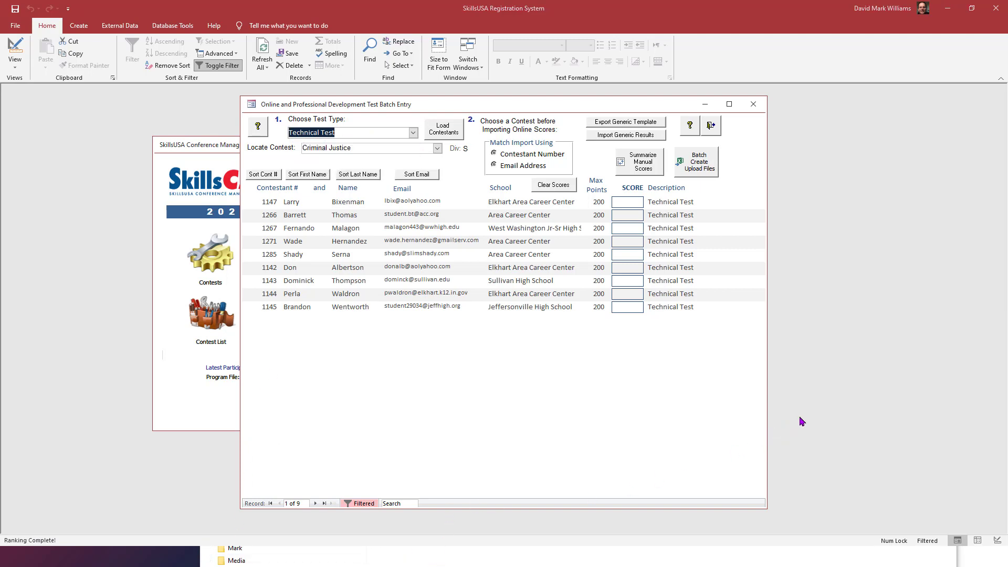
# Open Technical_Test_Result_FINAL_CriminalJustice_S.xlsx from the USB drive in Excel, examine its contestant number, email and points columns, and close it
pyautogui.hotkey('alt', 'Tab')
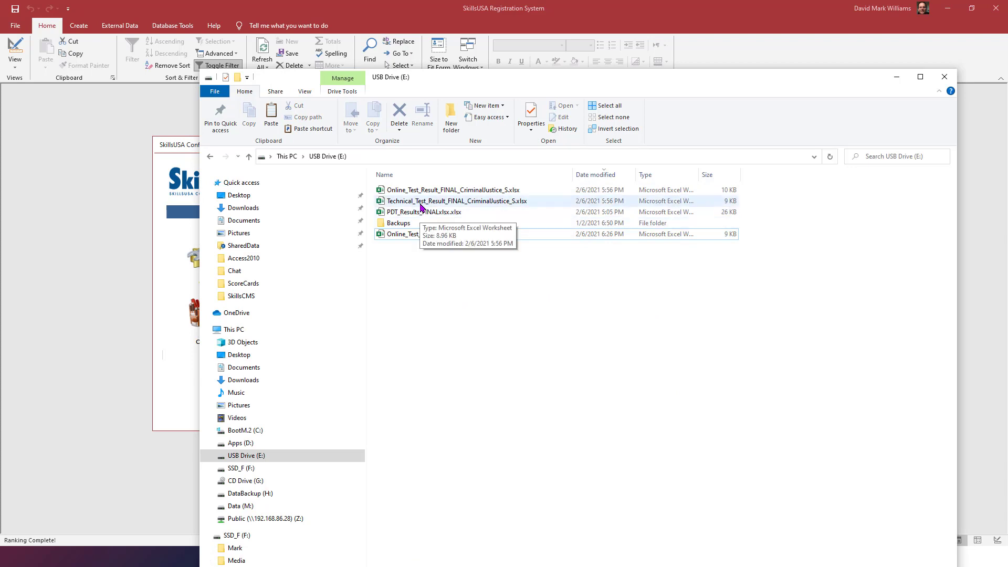
pyautogui.click(420, 207)
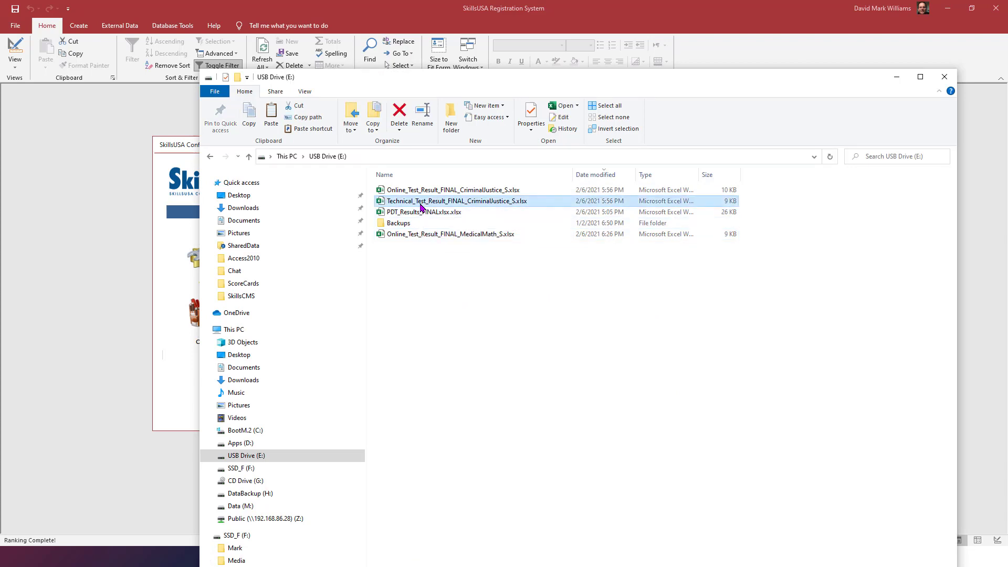
pyautogui.doubleClick(481, 204)
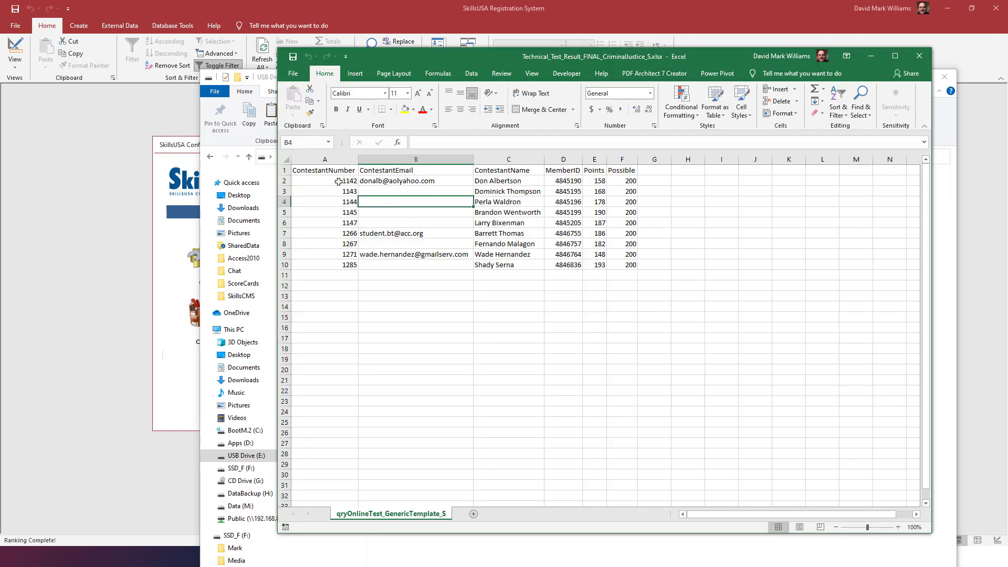
pyautogui.moveTo(339, 181); pyautogui.dragTo(333, 266)
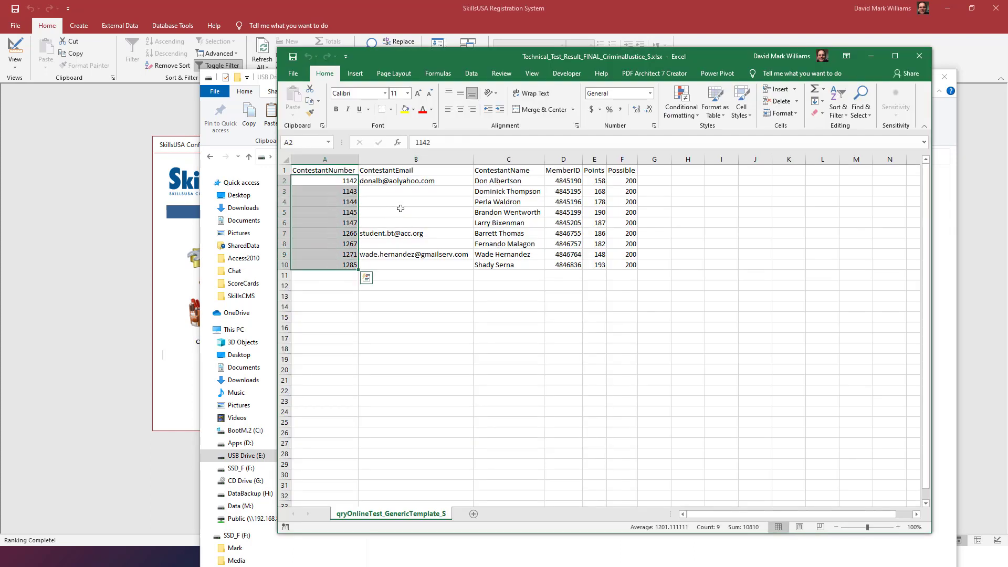
pyautogui.moveTo(414, 199); pyautogui.dragTo(393, 246)
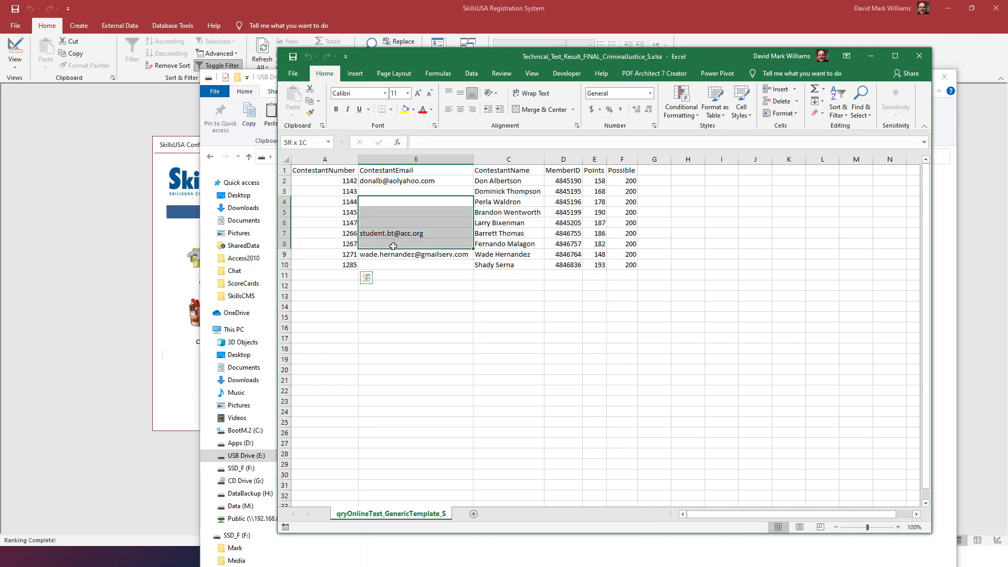
pyautogui.moveTo(400, 182); pyautogui.dragTo(406, 265)
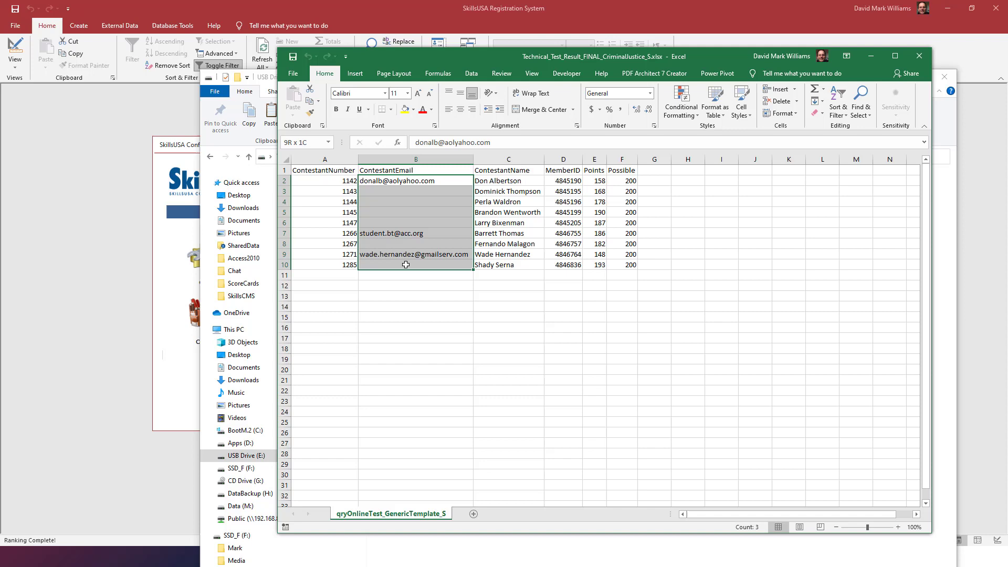
pyautogui.click(404, 227)
pyautogui.click(385, 255)
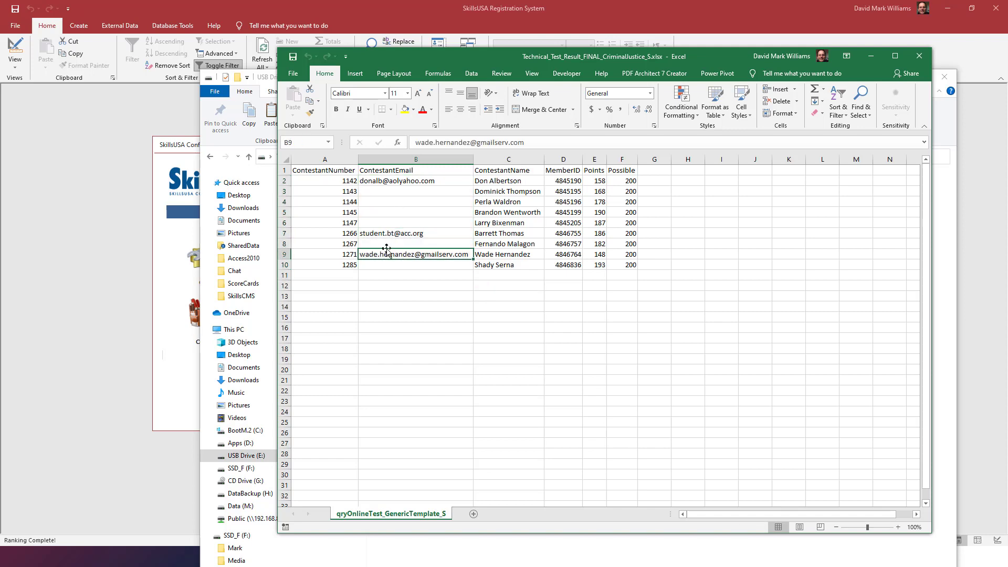
pyautogui.moveTo(329, 184); pyautogui.dragTo(338, 265)
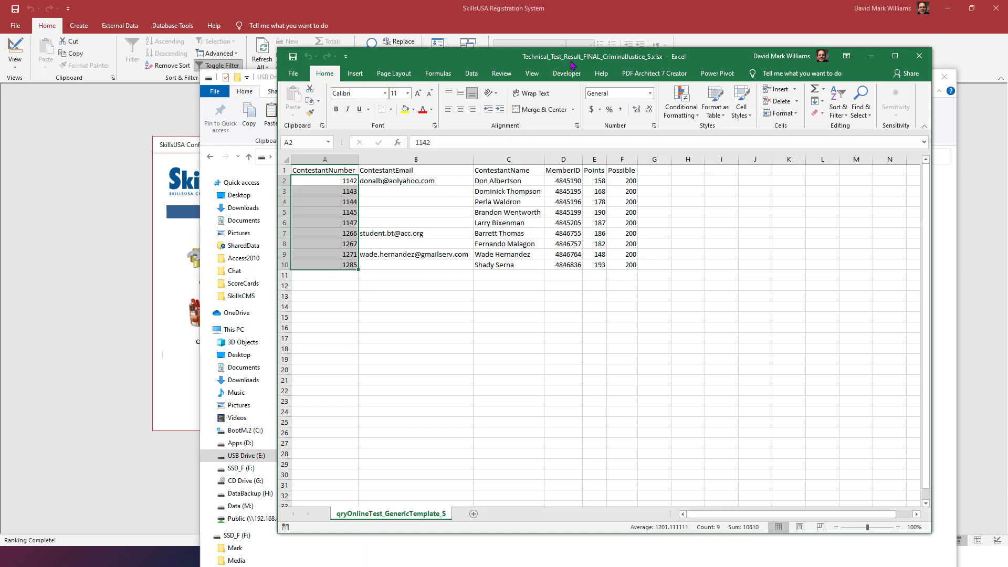
pyautogui.moveTo(600, 182); pyautogui.dragTo(603, 266)
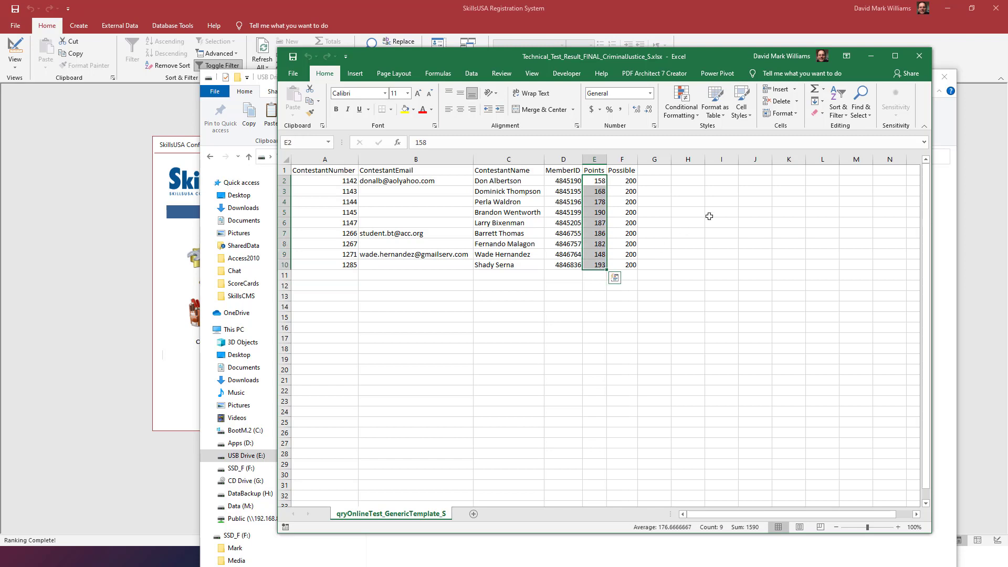
pyautogui.click(928, 61)
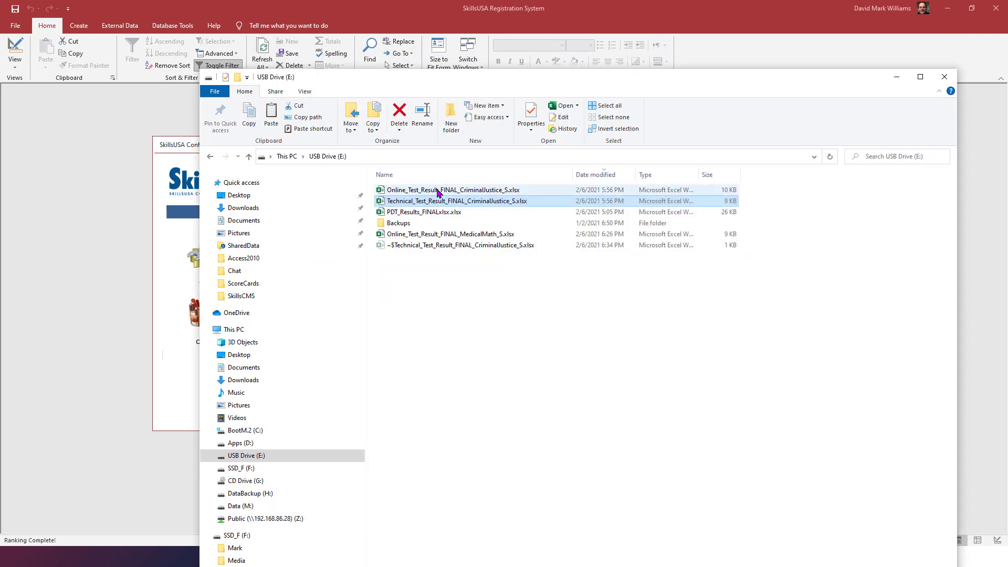
# Examine the contestant number, email and points columns of Online_Test_Result_FINAL_CriminalJustice_S.xlsx, close it and return to SkillsUSA batch entry
pyautogui.click(443, 191)
pyautogui.doubleClick(442, 191)
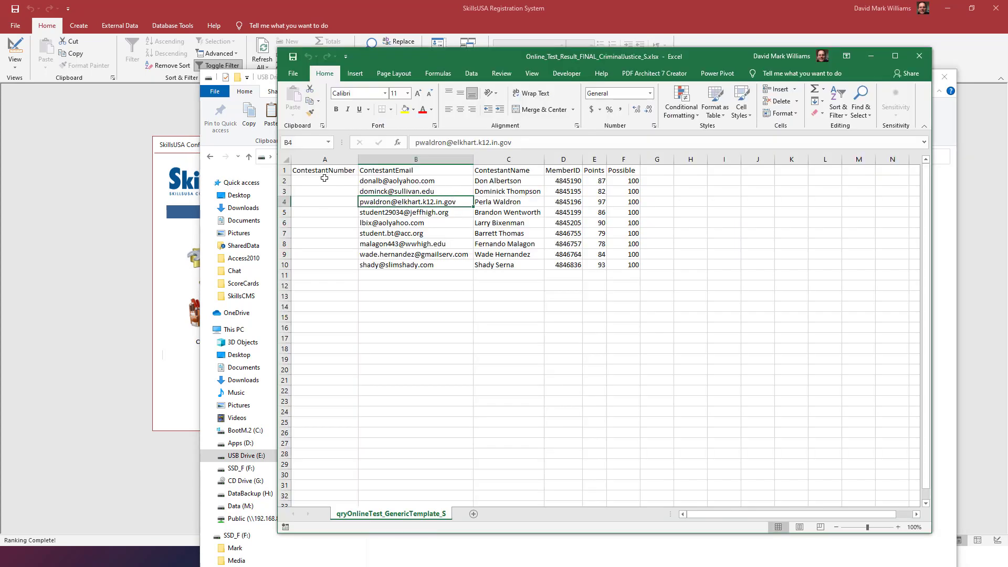
pyautogui.moveTo(323, 181); pyautogui.dragTo(302, 266)
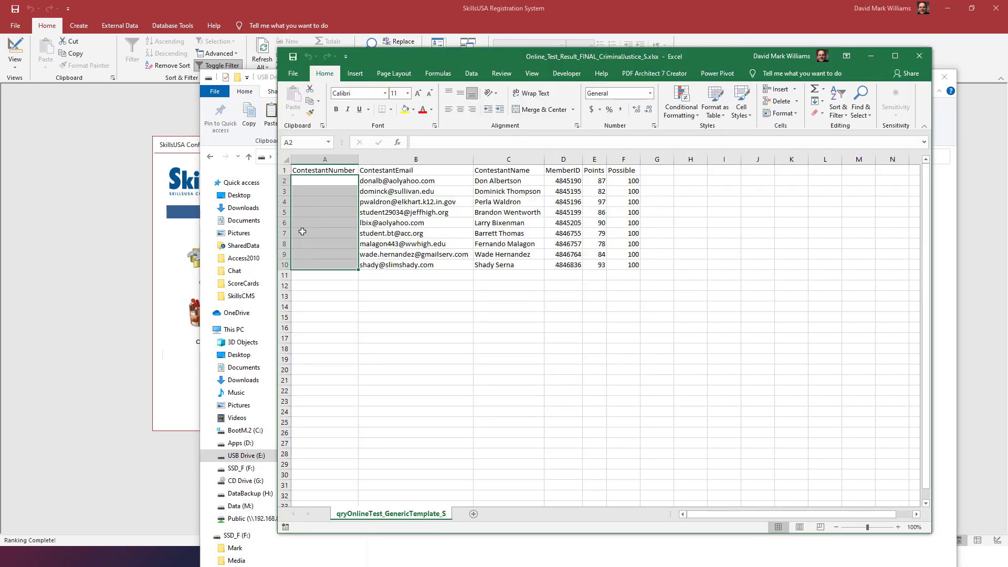
pyautogui.click(397, 211)
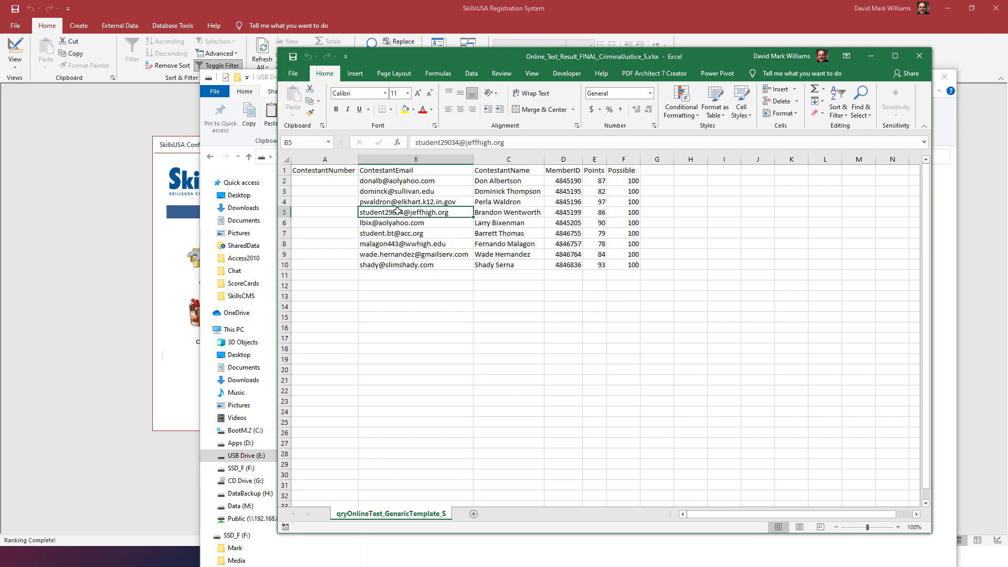
pyautogui.moveTo(403, 179); pyautogui.dragTo(404, 261)
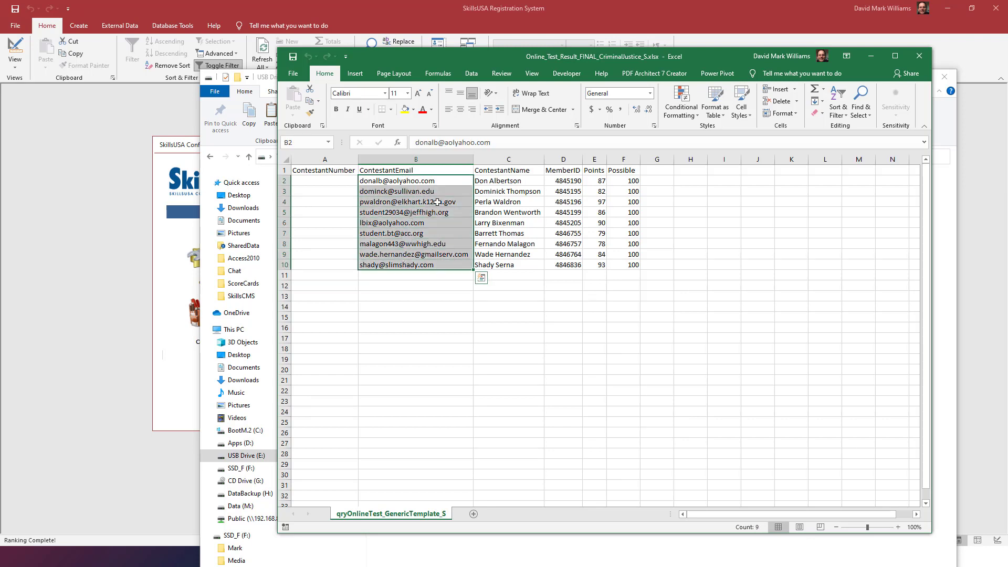
pyautogui.moveTo(438, 195); pyautogui.dragTo(436, 264)
pyautogui.moveTo(436, 192); pyautogui.dragTo(467, 235)
pyautogui.moveTo(595, 191); pyautogui.dragTo(604, 266)
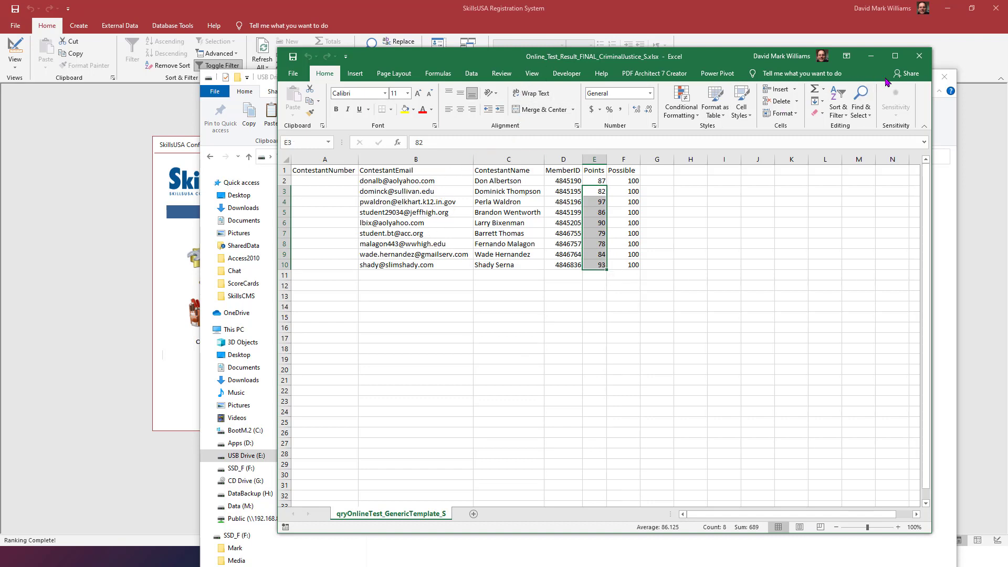
pyautogui.click(929, 60)
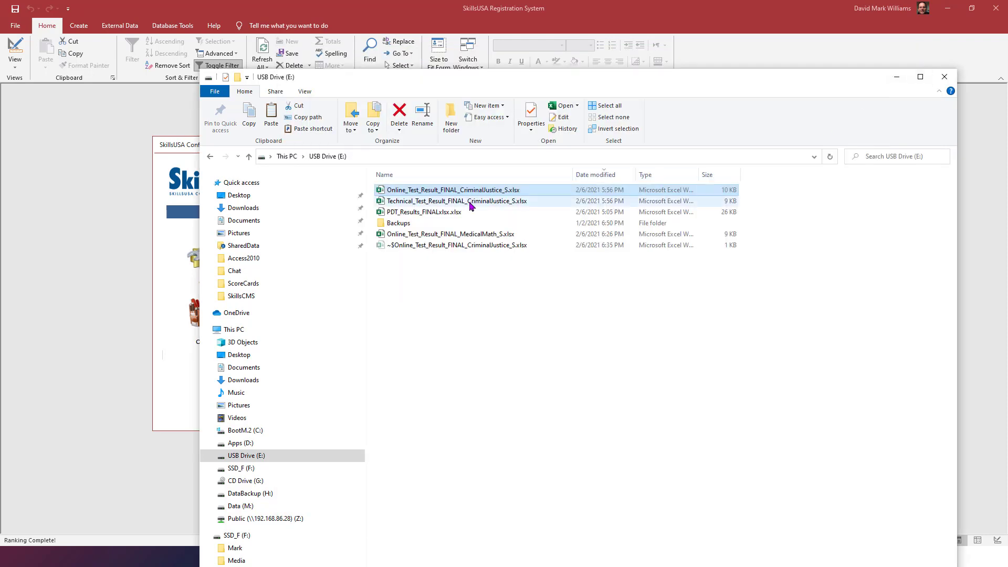
pyautogui.click(78, 401)
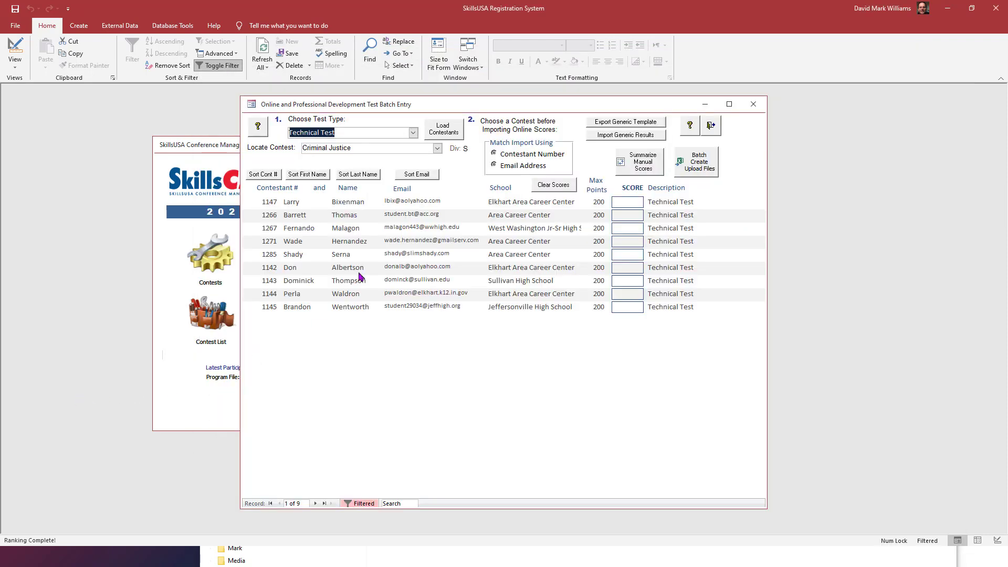
# Change the batch entry test type to Online Test and filter its contestants to Criminal Justice
pyautogui.click(405, 136)
pyautogui.click(413, 133)
pyautogui.click(388, 144)
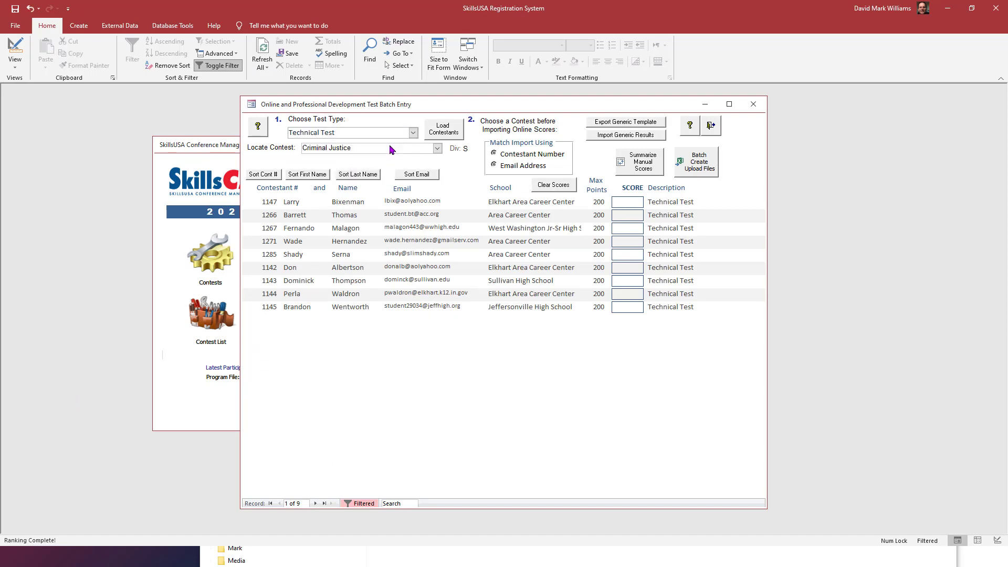
pyautogui.click(438, 148)
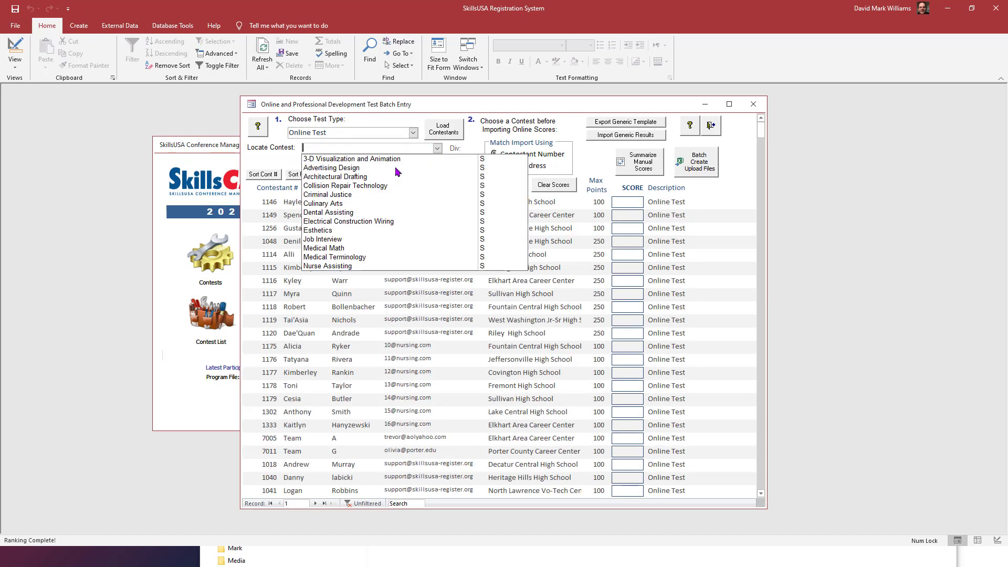
pyautogui.click(344, 195)
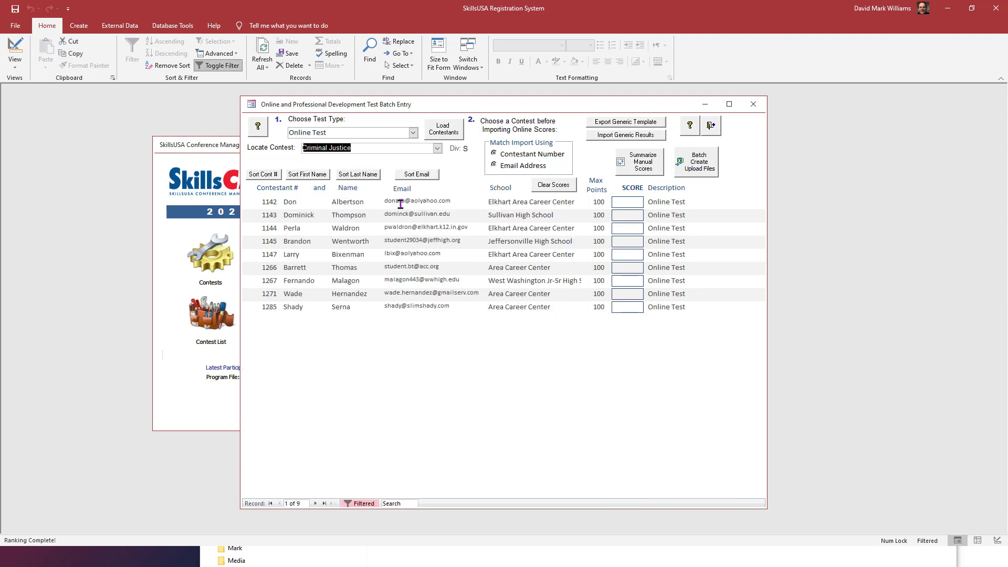
# Import the generic Online Test results from Online_Test_Result_FINAL_CriminalJustice_S.xlsx on the USB drive, matching contestants by email address
pyautogui.click(496, 167)
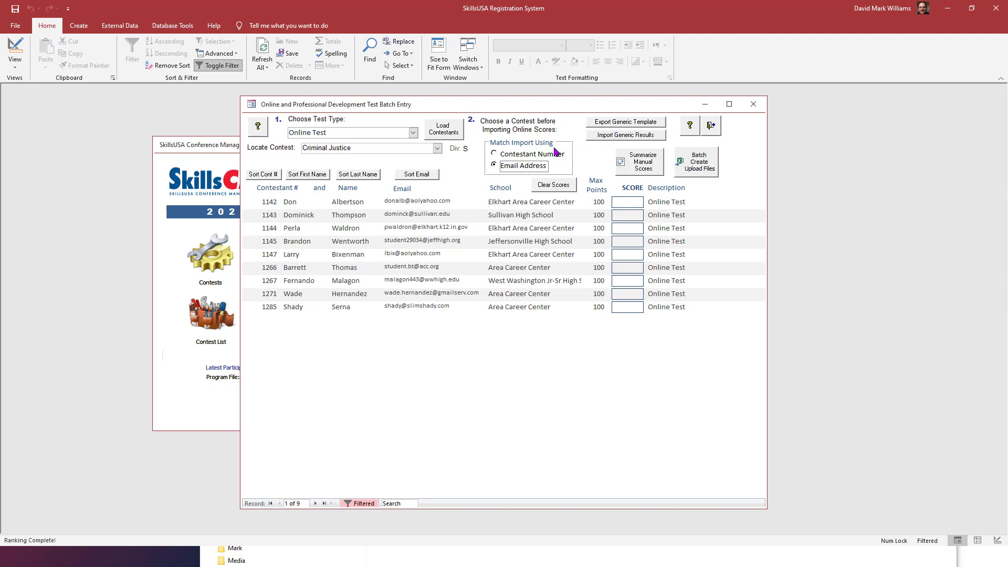
pyautogui.click(615, 138)
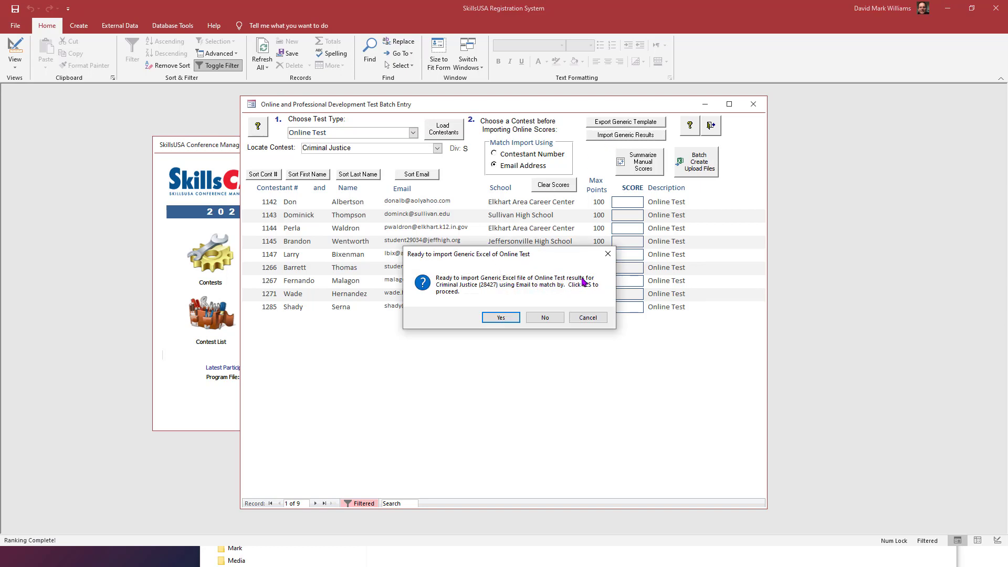
pyautogui.click(497, 317)
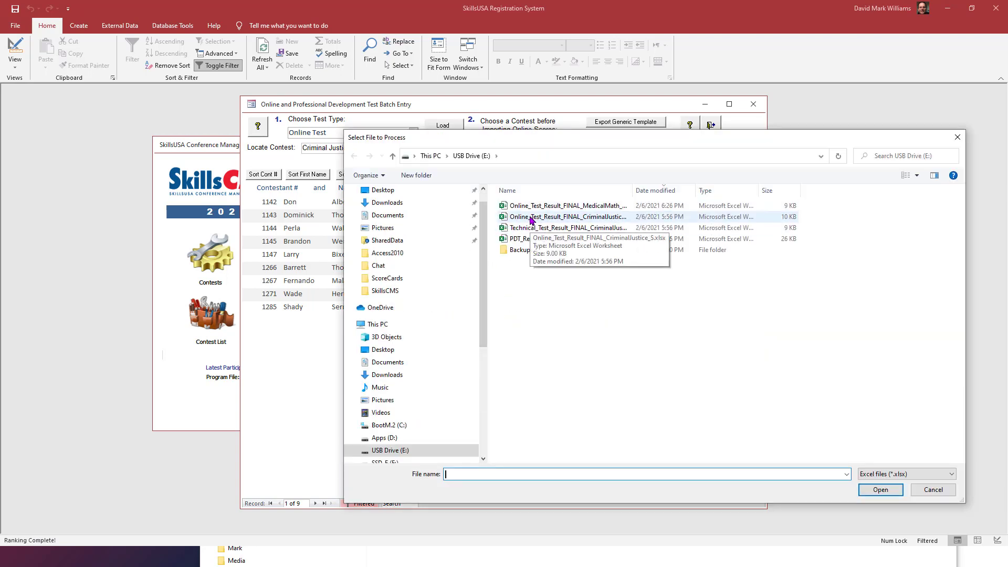
pyautogui.moveTo(634, 191); pyautogui.dragTo(689, 190)
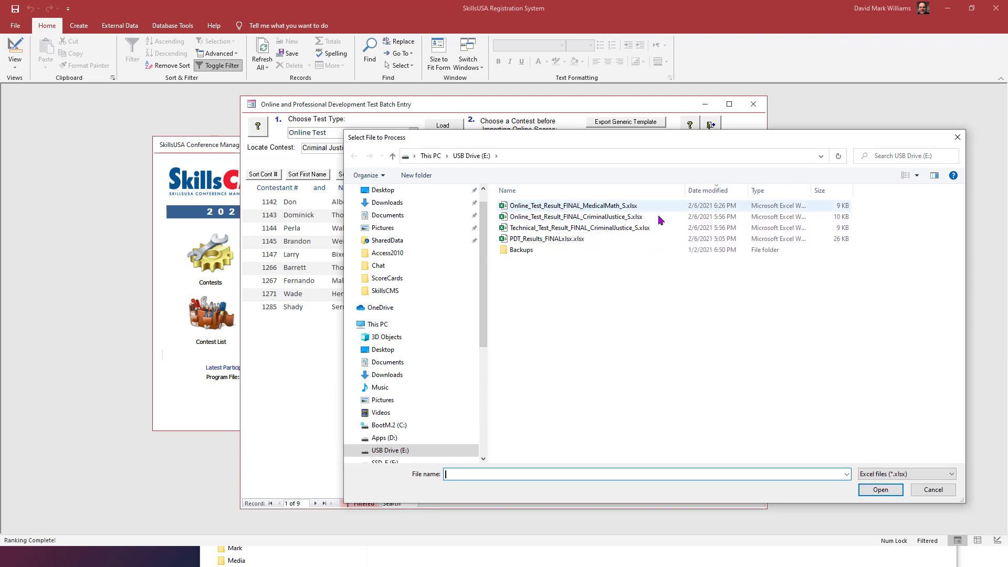
pyautogui.click(549, 219)
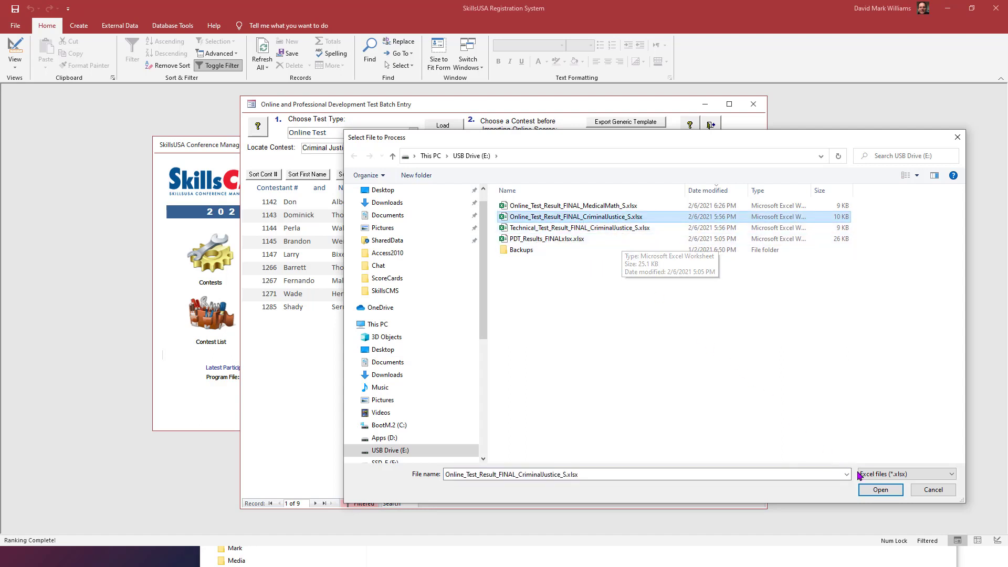
pyautogui.click(881, 489)
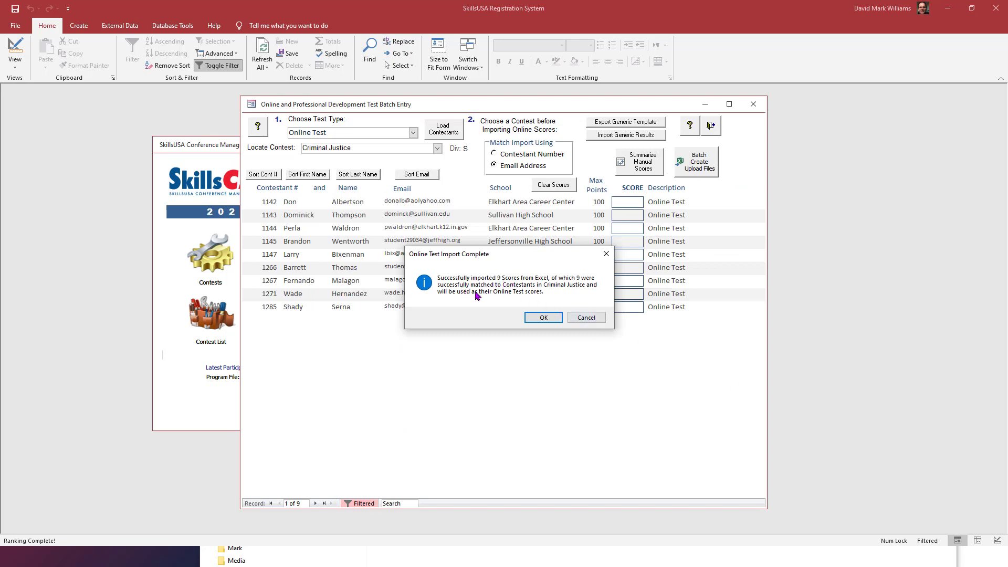
pyautogui.click(540, 318)
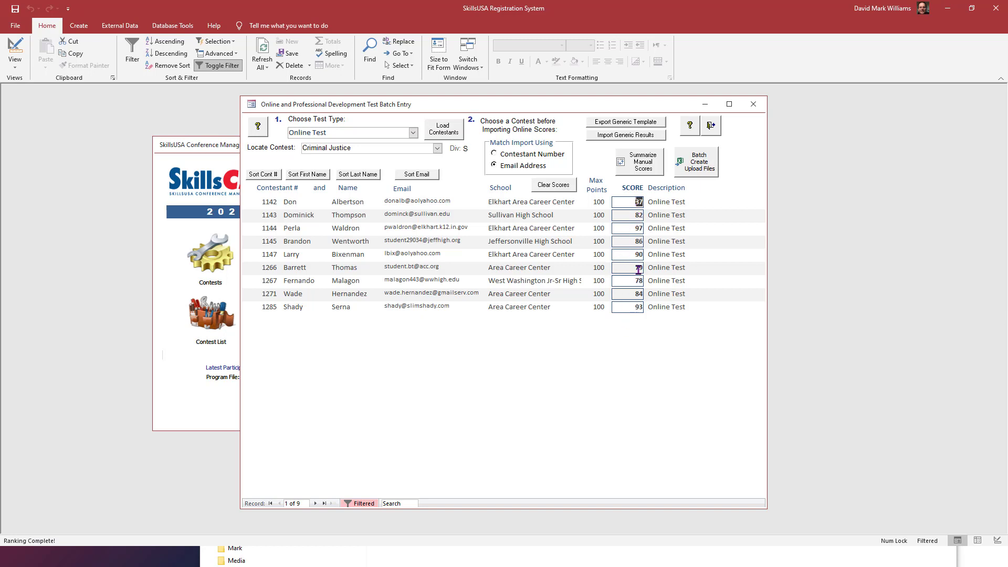
# Switch the test type to Technical Test, filter to Criminal Justice, and set import matching to Contestant Number
pyautogui.click(414, 133)
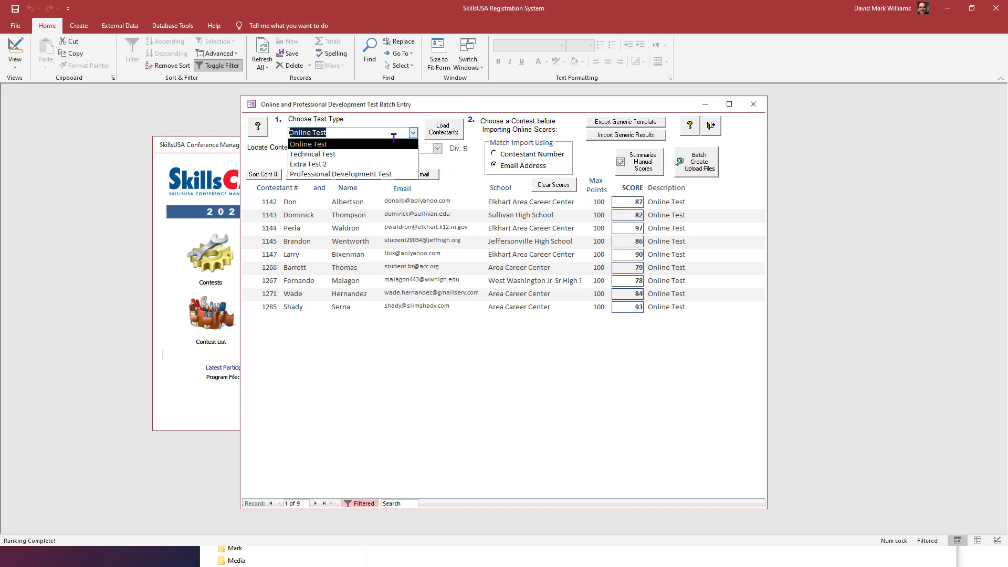
pyautogui.click(364, 154)
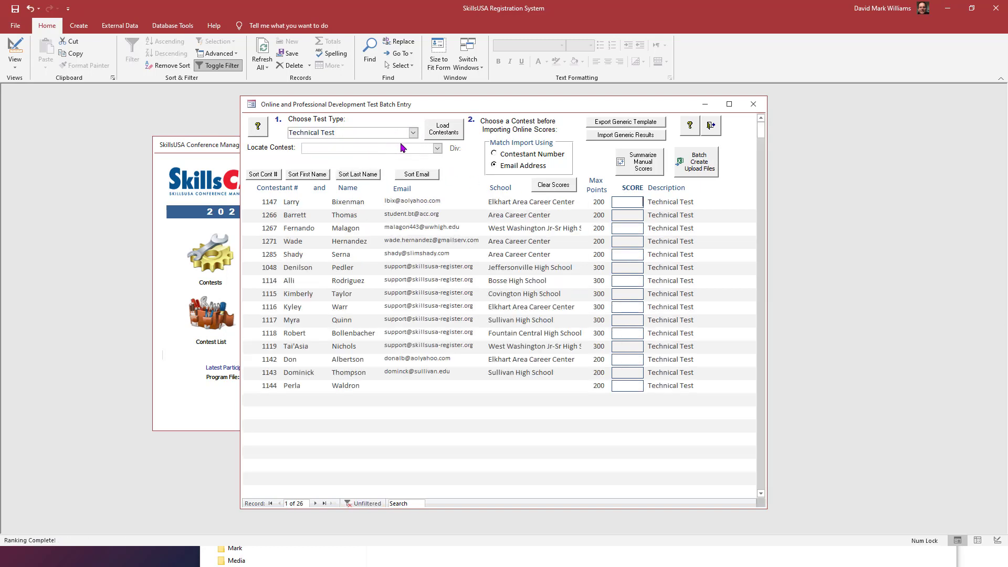
pyautogui.click(438, 149)
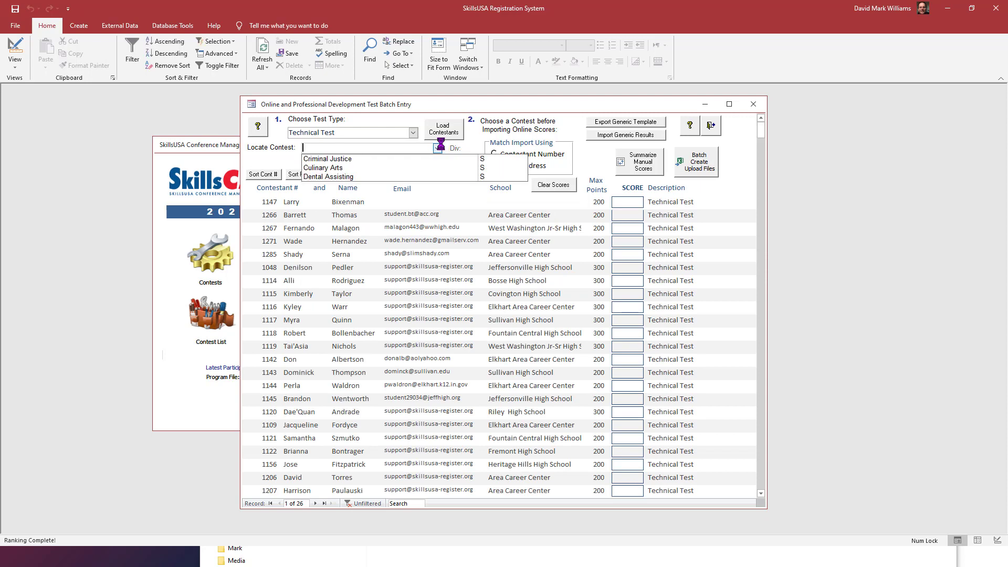
pyautogui.click(383, 159)
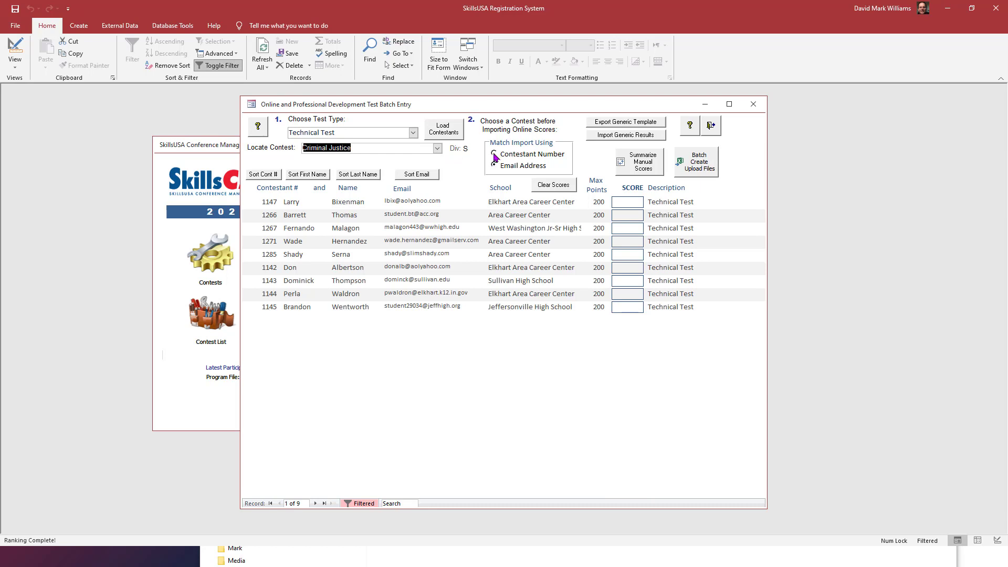
pyautogui.click(494, 154)
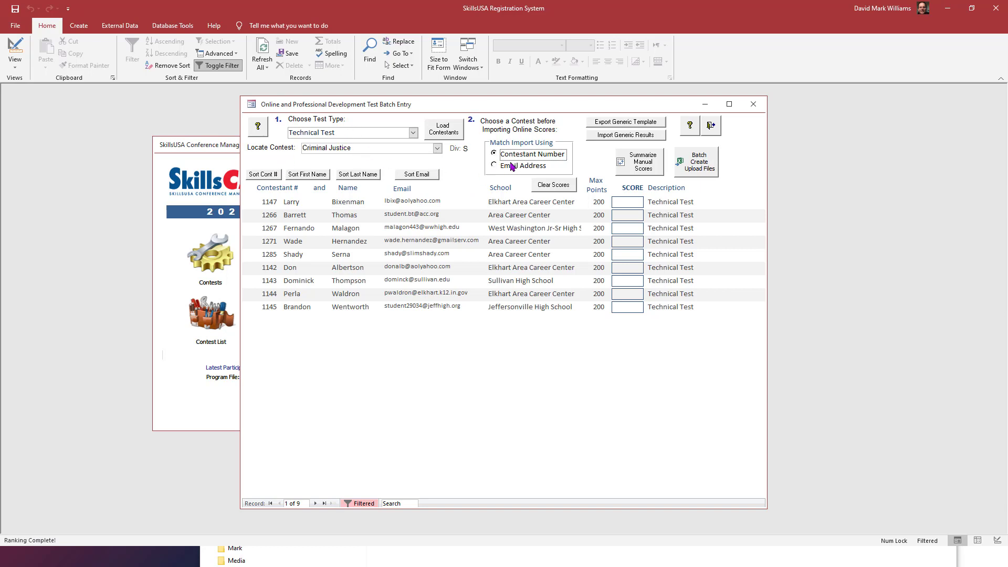
# Try to export the generic Technical Test results template for Criminal Justice to the suggested ScoreCards path
pyautogui.click(621, 125)
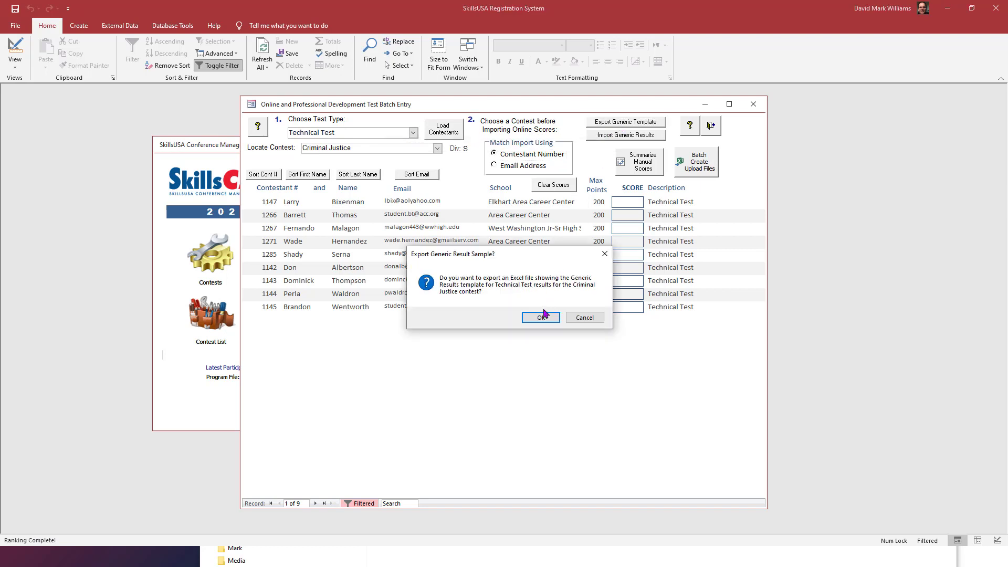
pyautogui.click(542, 317)
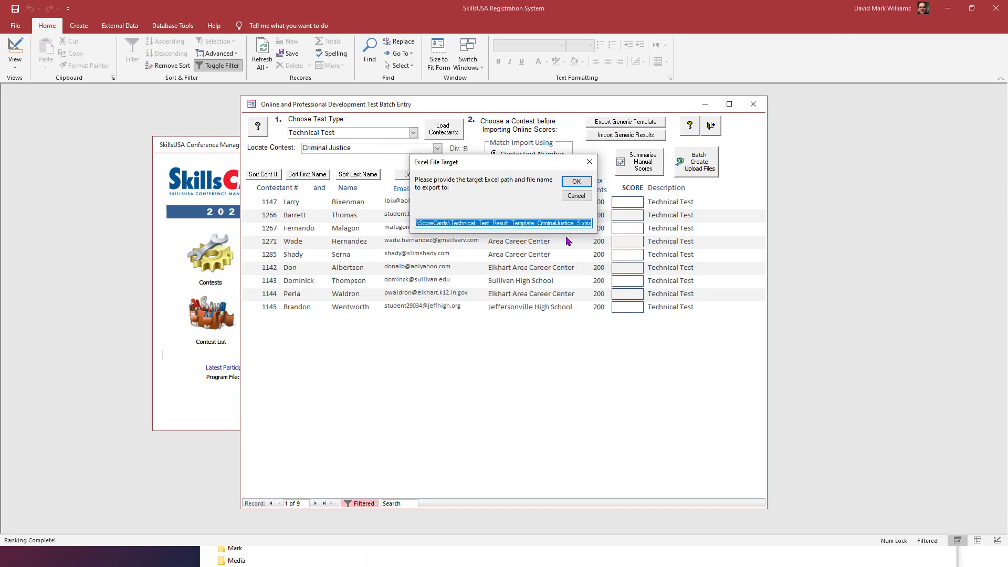
pyautogui.click(578, 181)
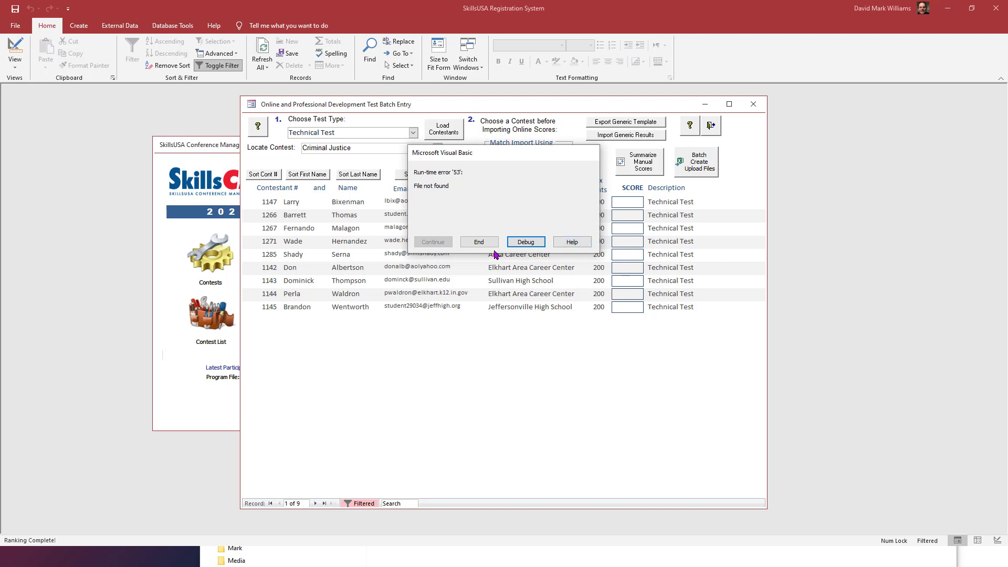
pyautogui.click(479, 242)
# Import the generic Technical Test results for Criminal Justice from Technical_Test_Result_FINAL_CriminalJustice_S.xlsx on the USB drive
pyautogui.click(601, 138)
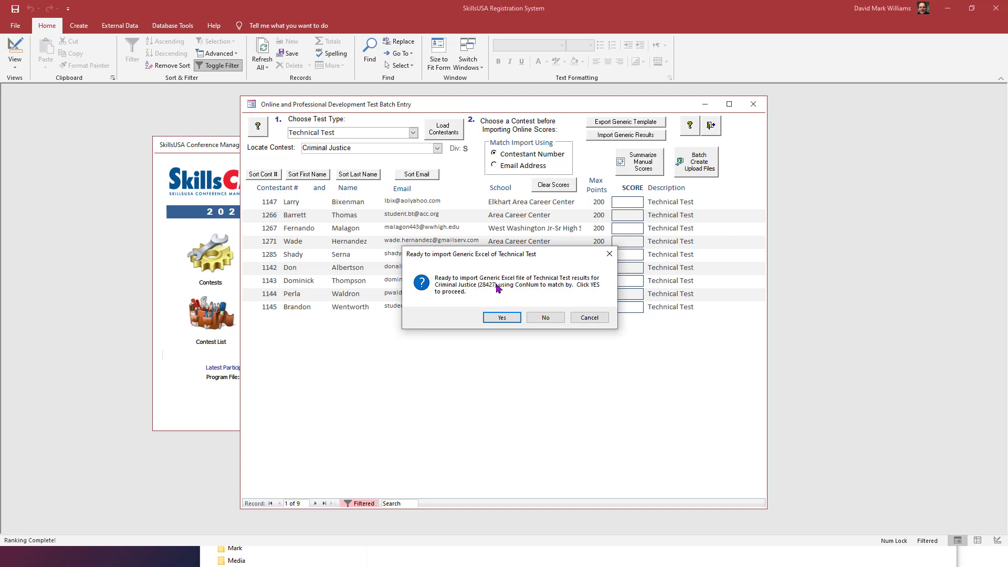
pyautogui.click(508, 320)
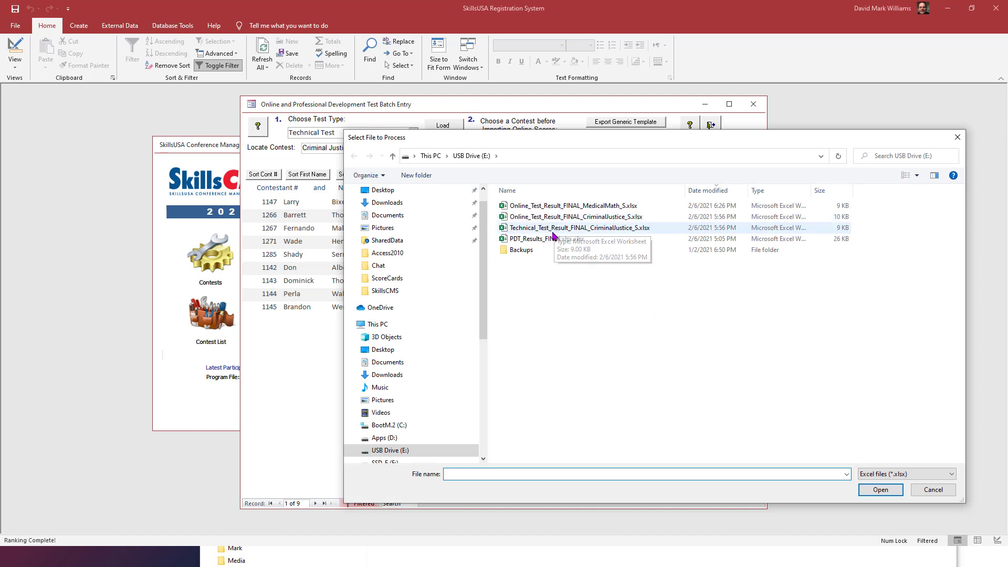
pyautogui.click(528, 231)
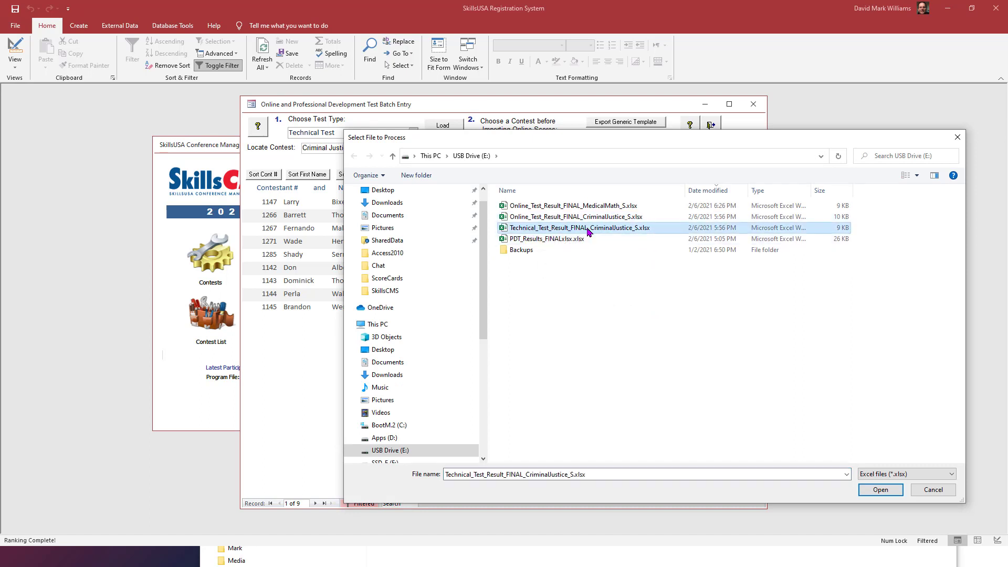
pyautogui.click(865, 489)
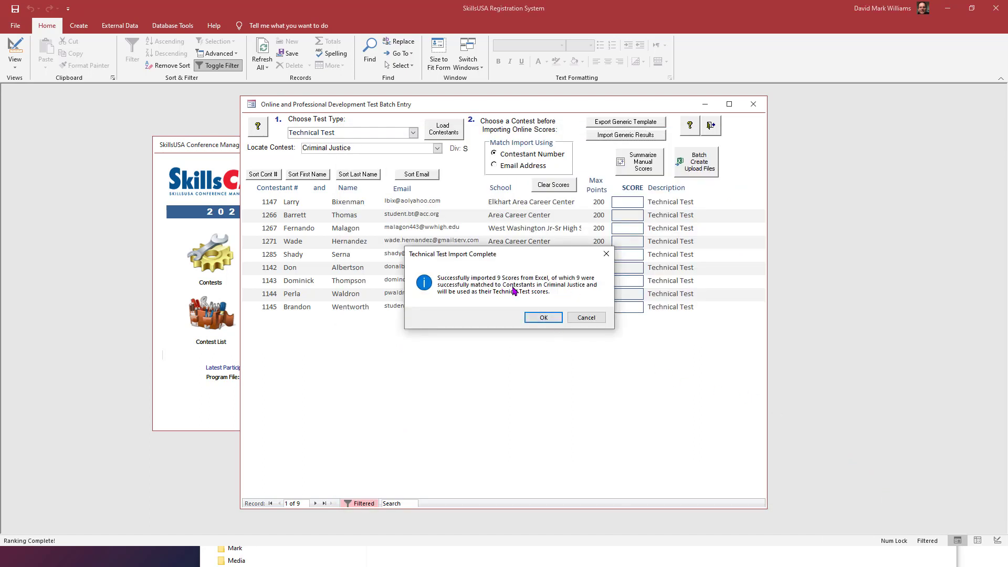
pyautogui.click(542, 318)
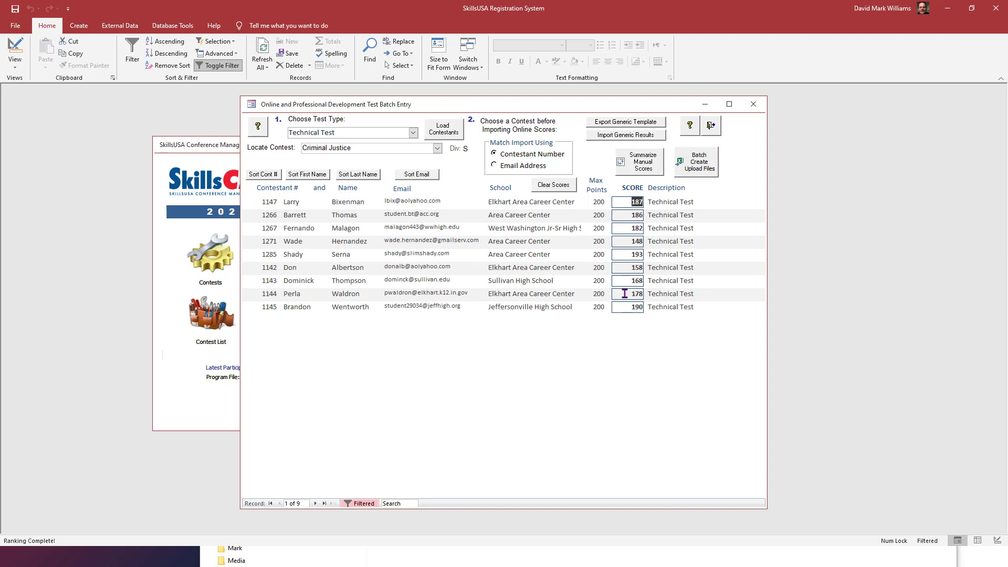
# Close batch entry and open the scoring rules of the high school Criminal Justice contest
pyautogui.click(707, 135)
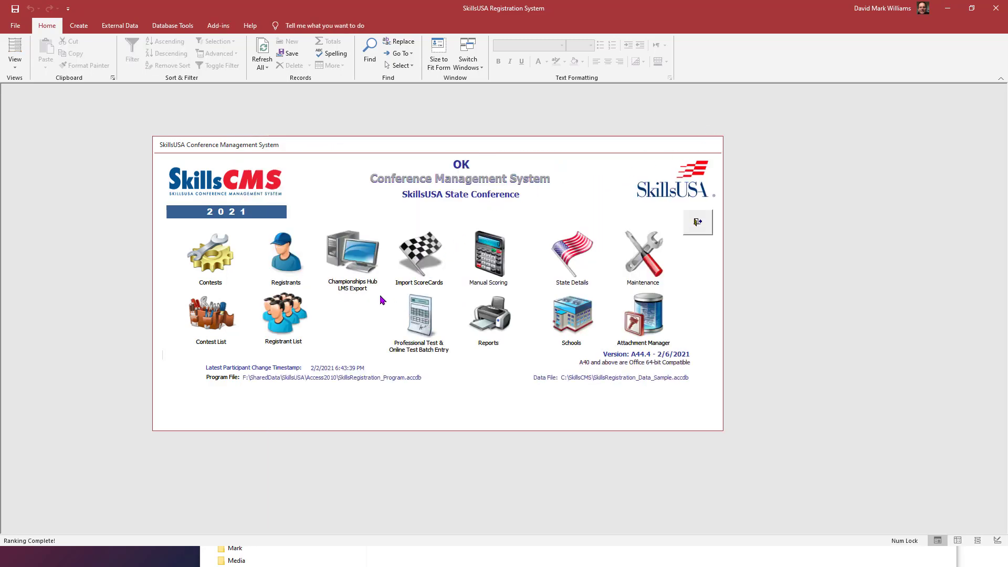
pyautogui.click(222, 232)
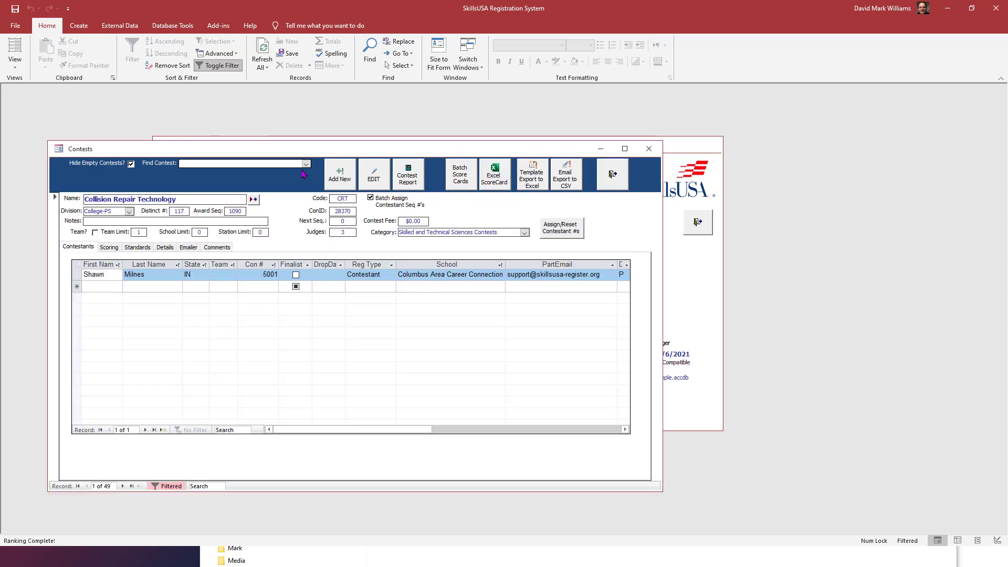
pyautogui.click(306, 163)
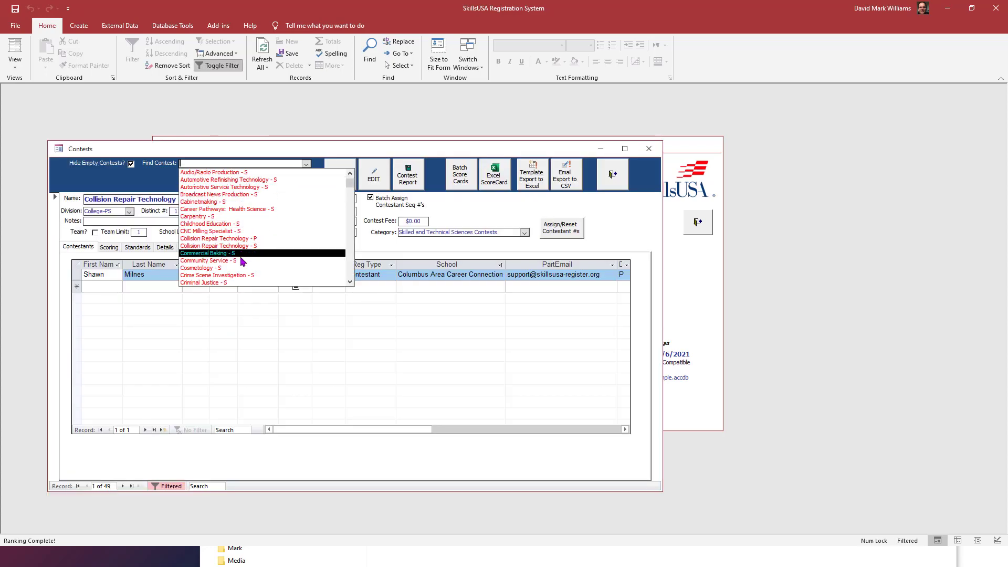
pyautogui.scroll(-2, 242, 261)
pyautogui.click(244, 272)
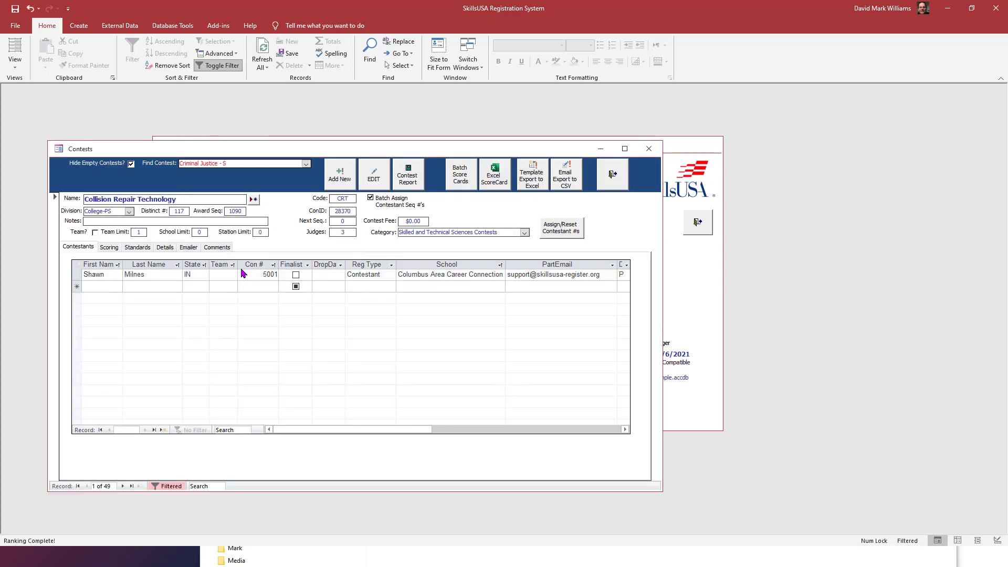
pyautogui.click(117, 248)
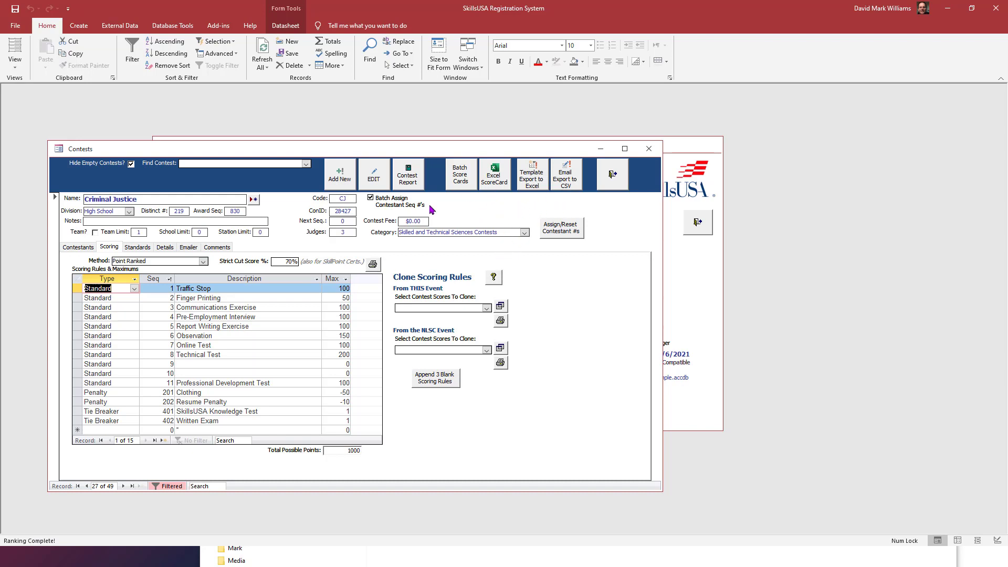
# Create the Excel ScoreCard file for the Criminal Justice contest on drive E
pyautogui.click(479, 180)
pyautogui.click(488, 183)
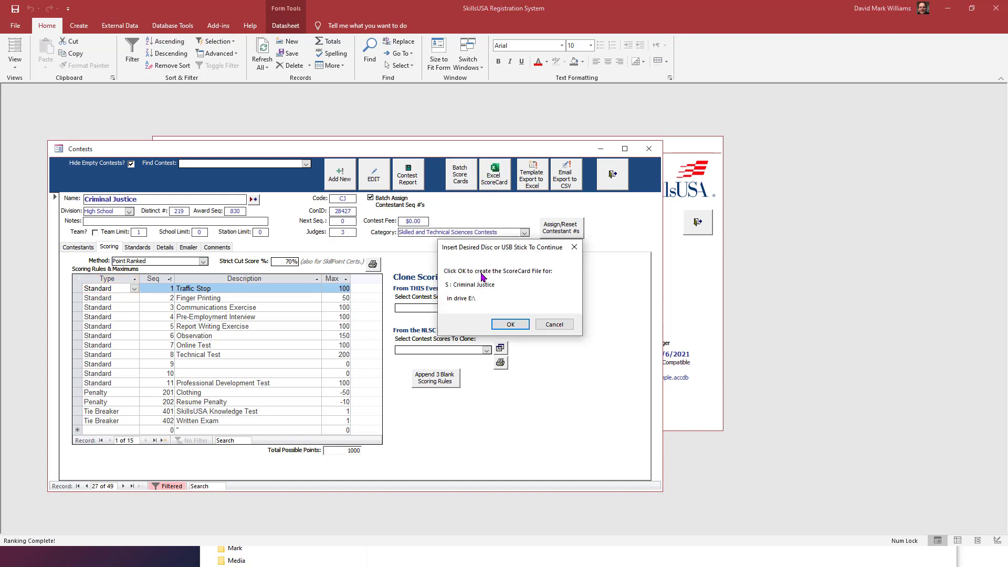
pyautogui.click(516, 326)
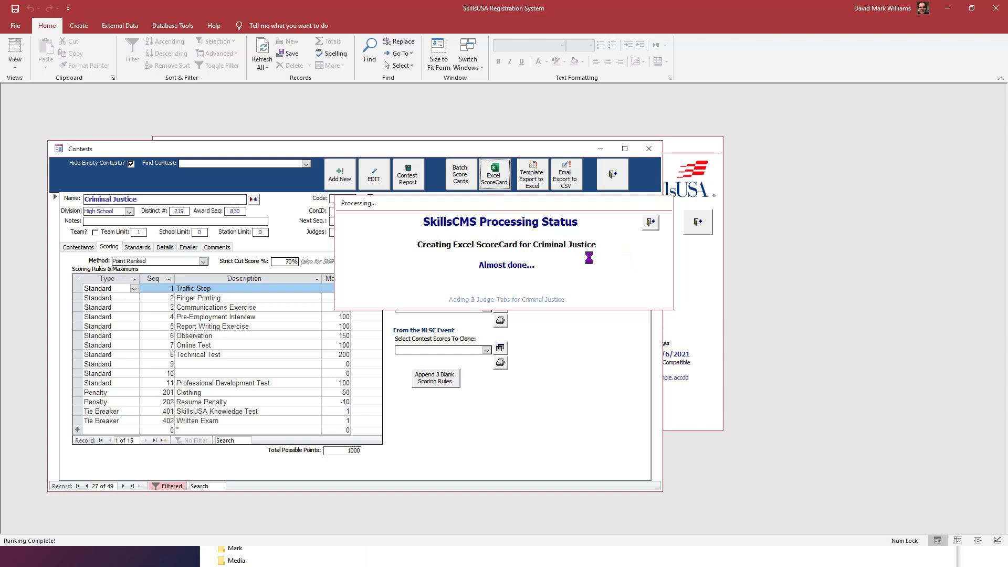
pyautogui.click(581, 317)
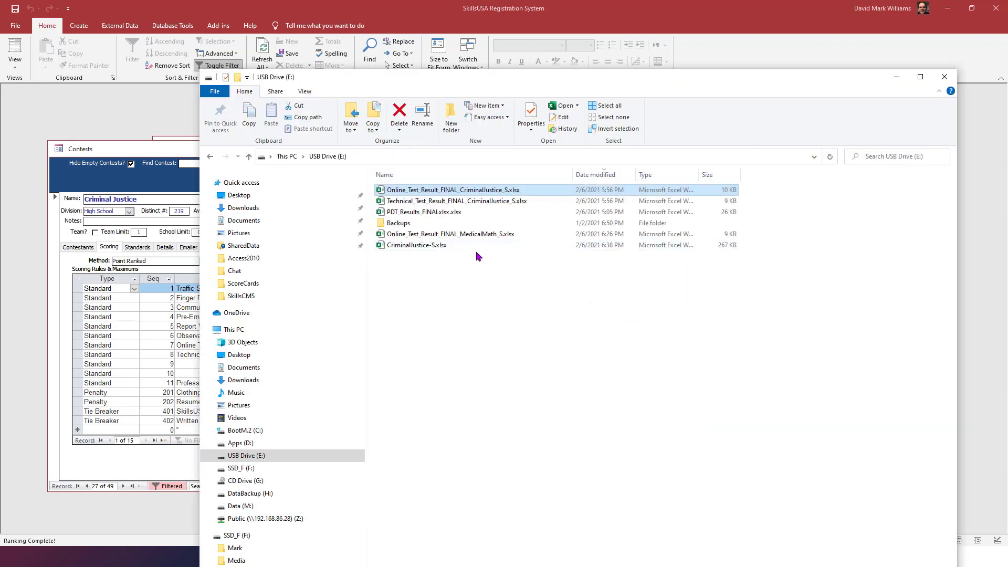
# Open CriminalJustice-S.xlsx from the USB drive in Excel and examine the Online Test and Technical Test rows on the Judge1 sheet
pyautogui.click(428, 248)
pyautogui.doubleClick(428, 247)
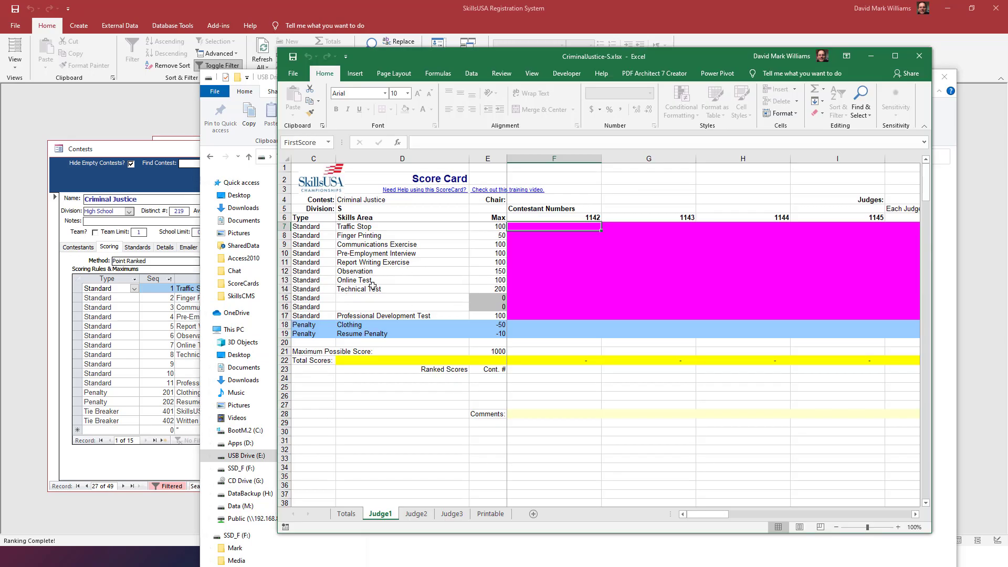
pyautogui.click(373, 285)
pyautogui.press('Right')
pyautogui.press('Right')
pyautogui.press('Right')
pyautogui.press('Right')
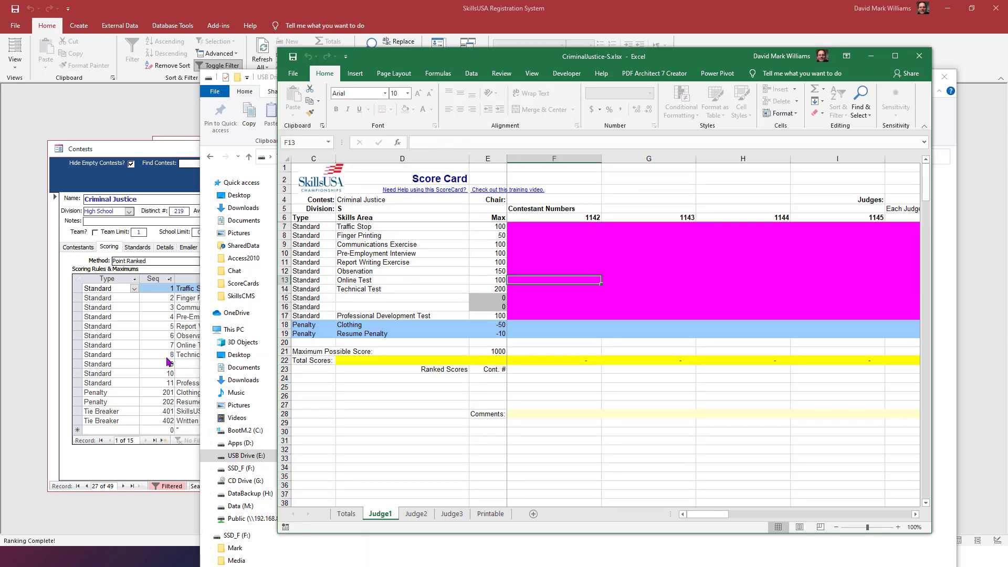
pyautogui.press('Left')
pyautogui.press('Left')
pyautogui.press('Left')
pyautogui.hotkey('shift', 'Down')
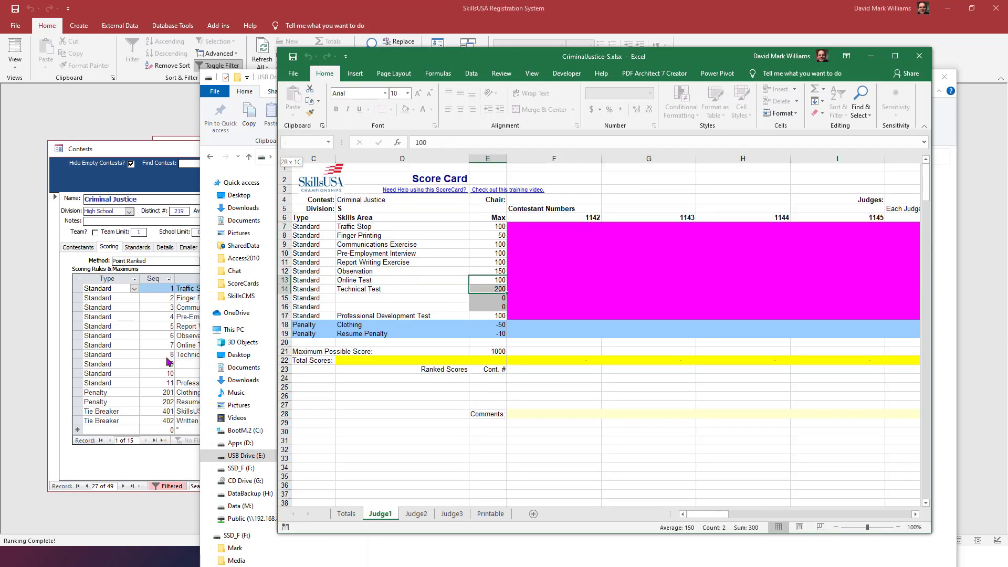
pyautogui.hotkey('shift', 'Left')
pyautogui.hotkey('shift', 'Left')
pyautogui.hotkey('shift', 'Right')
pyautogui.hotkey('shift', 'Left')
pyautogui.press('Right')
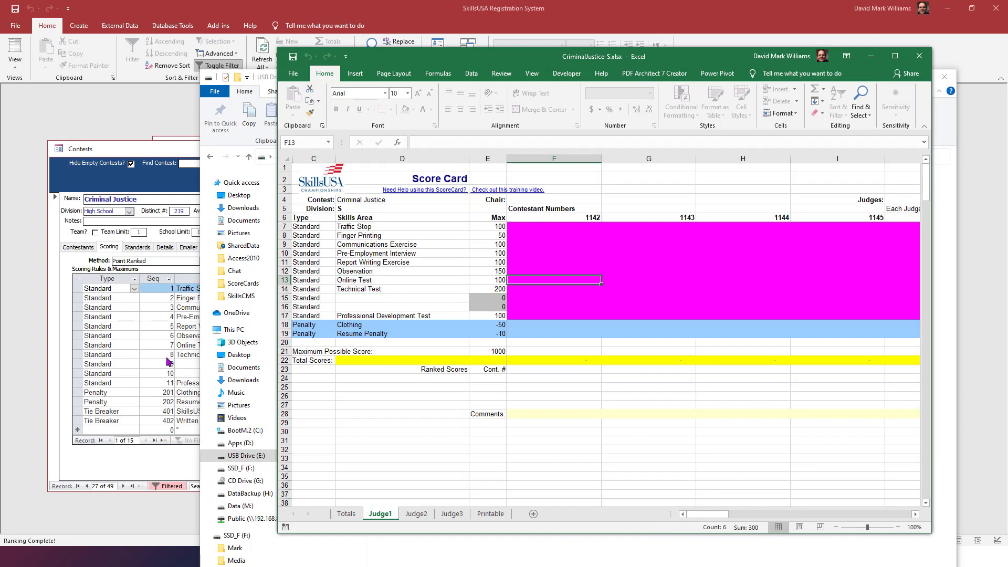
# Enter the first contestant's scores on the Judge1 sheet: 95 for Traffic Stop and 45 for Finger Printing
pyautogui.press('Up')
pyautogui.press('Up')
pyautogui.press('Up')
pyautogui.press('Up')
pyautogui.press('Up')
pyautogui.press('Up')
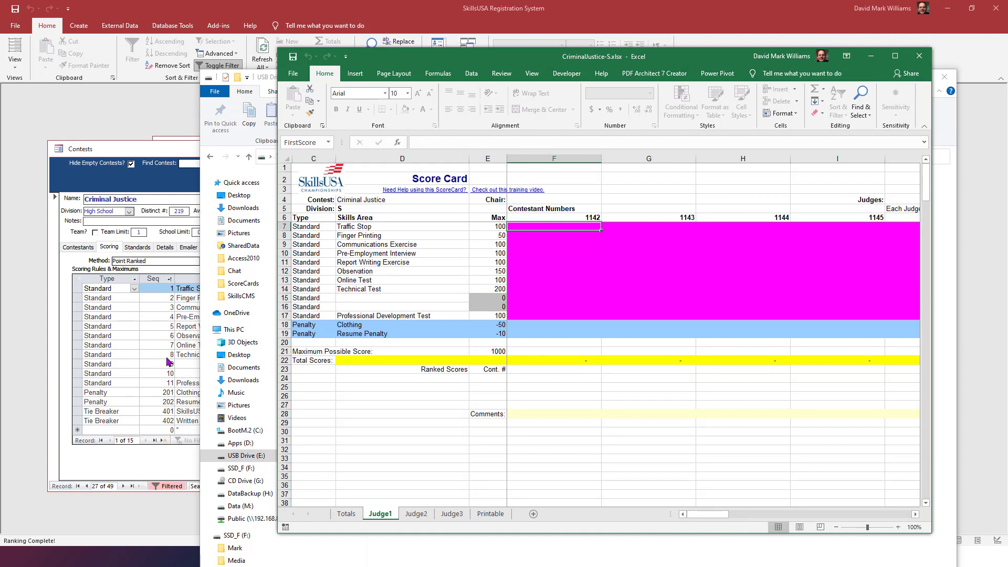
pyautogui.write('95')
pyautogui.press('Return')
pyautogui.write('45')
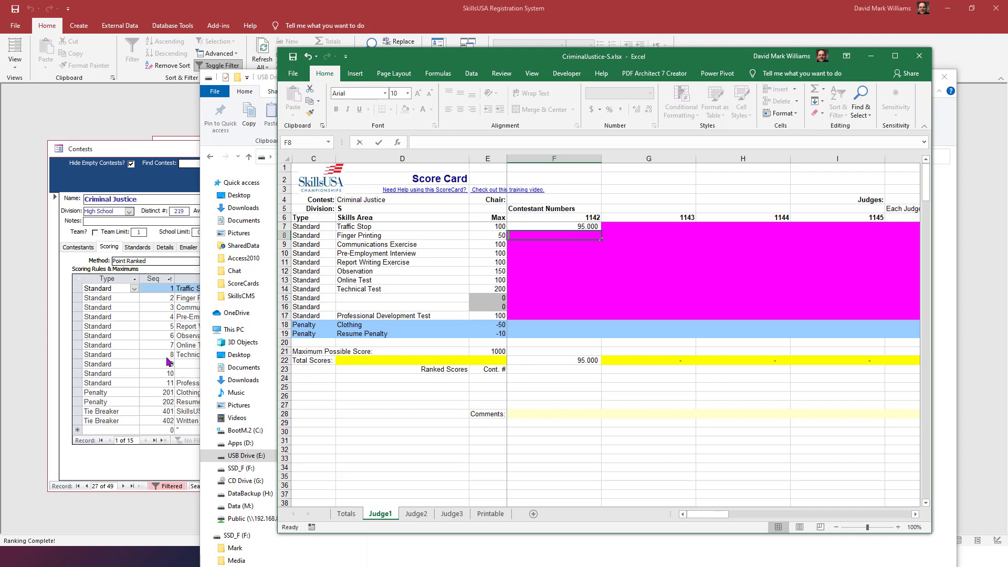
pyautogui.press('Return')
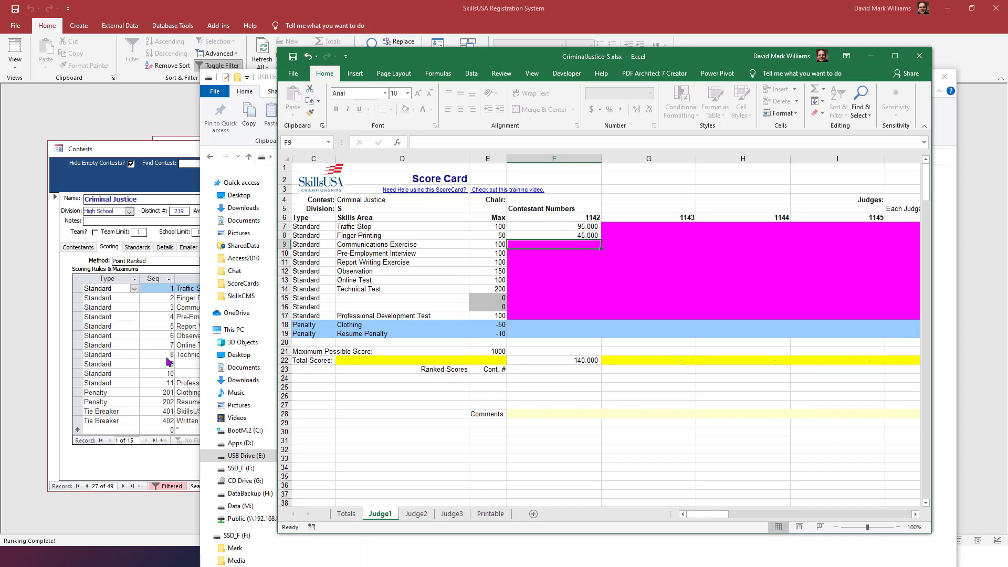
# Score the same contestant 94 for Communications Exercise, 84 for Pre-Employment Interview, 84 for Report Writing Exercise and 120 for Observation
pyautogui.write('94')
pyautogui.press('Return')
pyautogui.write('84')
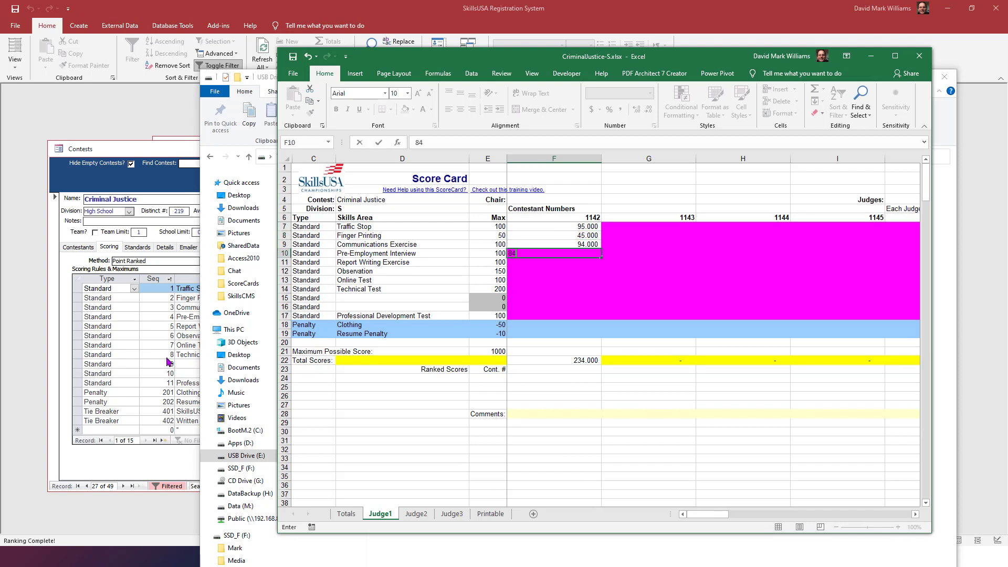
pyautogui.press('Return')
pyautogui.write('84')
pyautogui.press('Return')
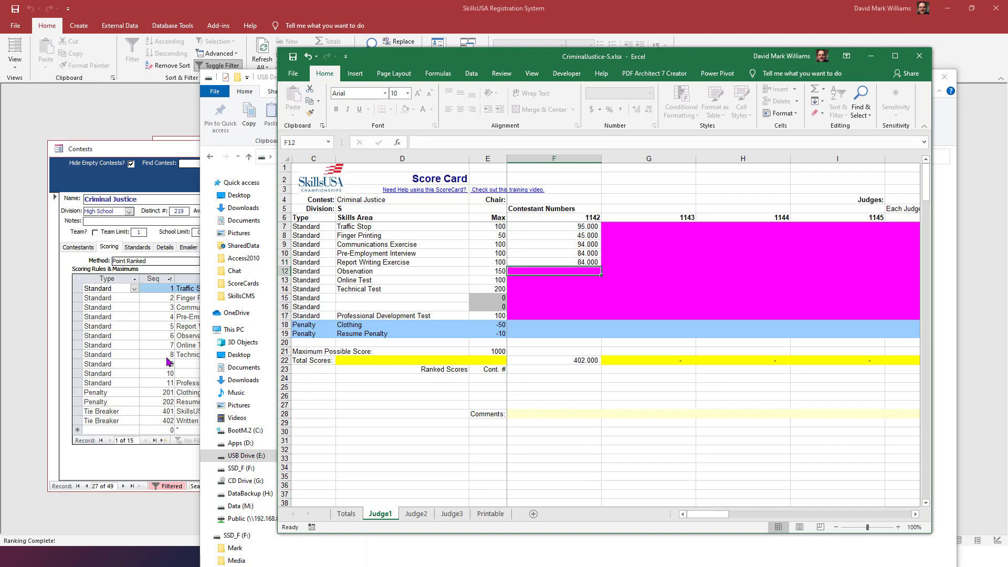
pyautogui.write('120')
pyautogui.press('Return')
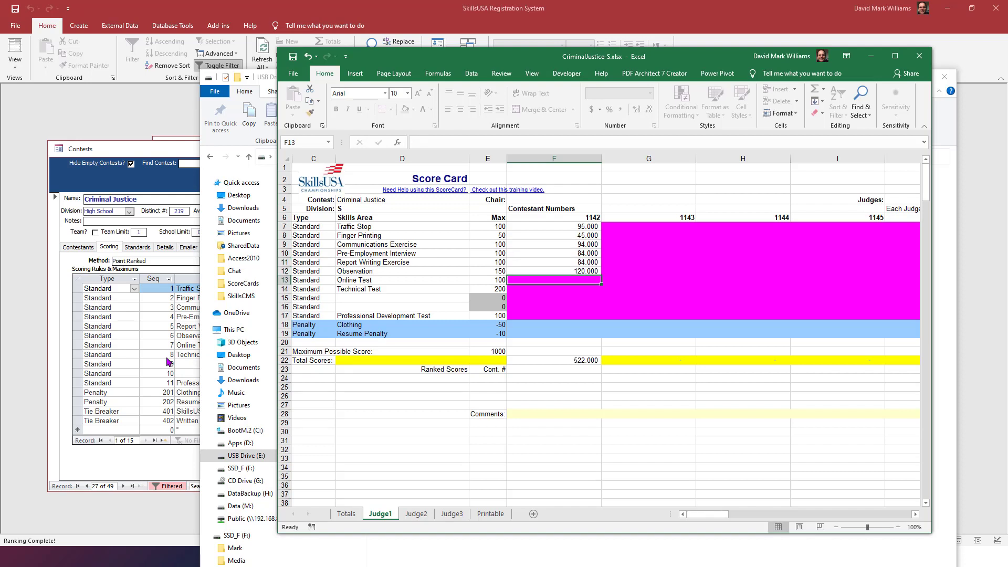
# Review the Online Test row and the entered scores on Judge1, and check the combined scores and rankings on the Totals sheet
pyautogui.press('Left')
pyautogui.press('Left')
pyautogui.press('Left')
pyautogui.press('Right')
pyautogui.press('Right')
pyautogui.press('Right')
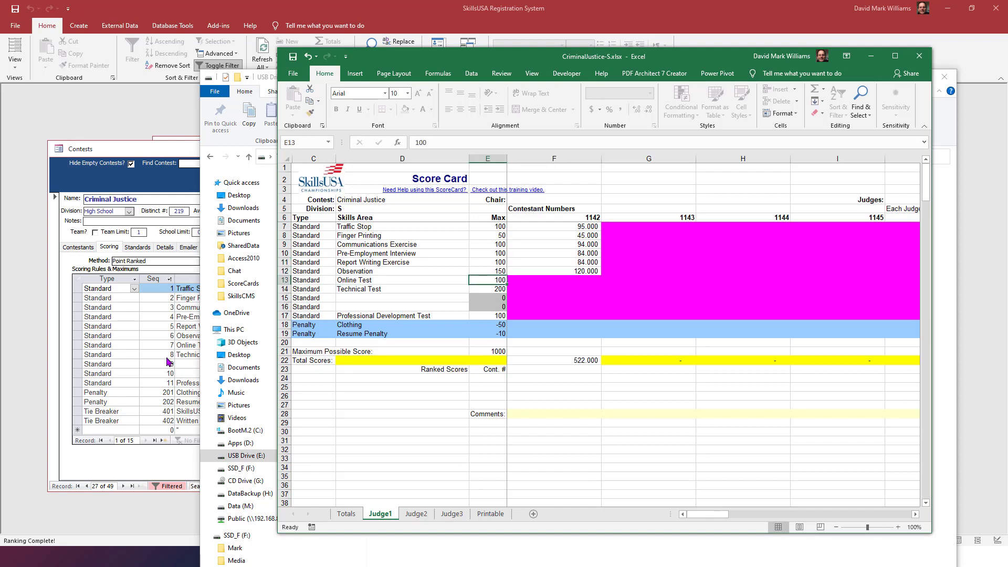
pyautogui.press('Up')
pyautogui.press('Up')
pyautogui.press('Up')
pyautogui.press('Up')
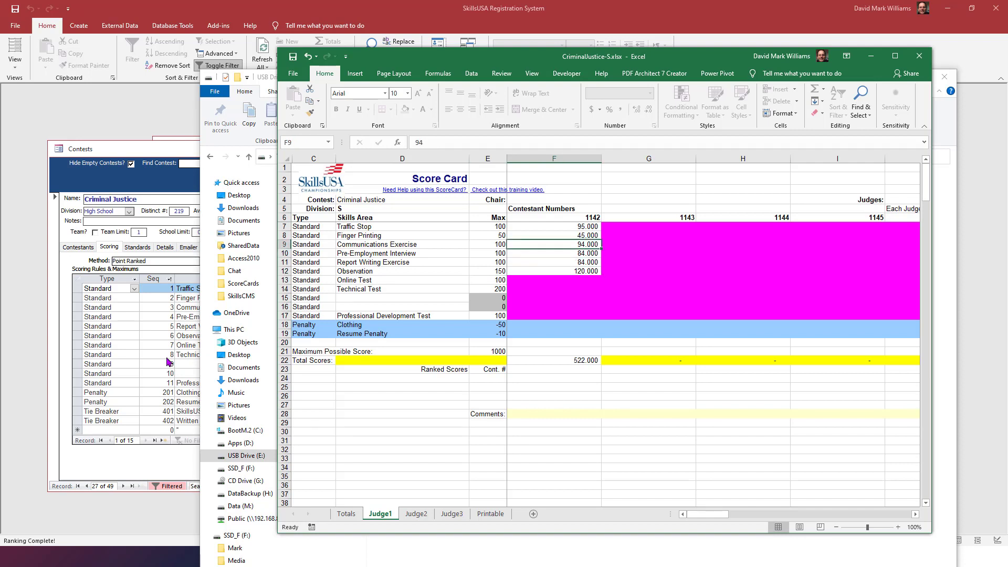
pyautogui.hotkey('ctrl', 'pageup')
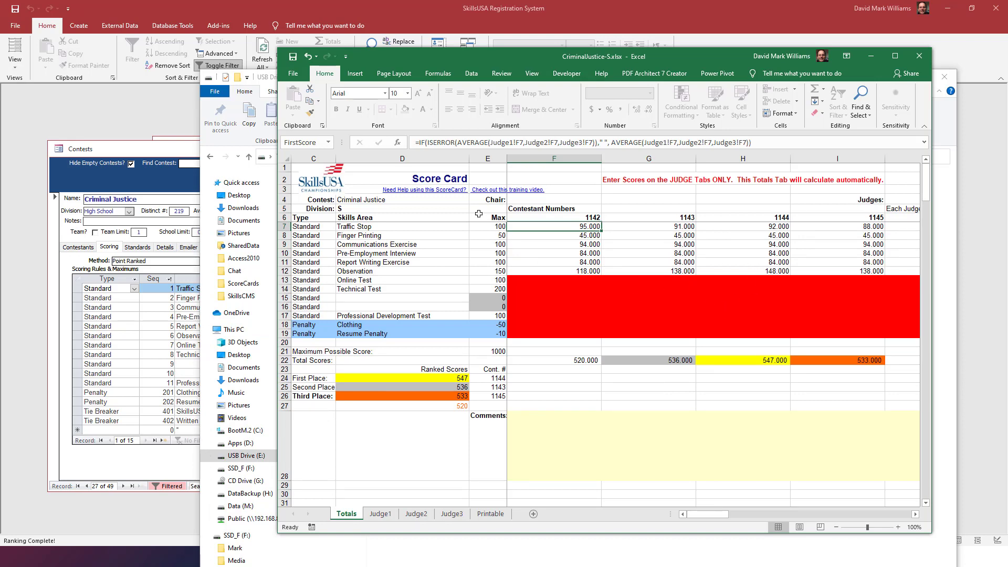
# Close the CriminalJustice-S.xlsx workbook with its changes saved, and exit the Contests form to the main menu
pyautogui.click(919, 56)
pyautogui.click(498, 292)
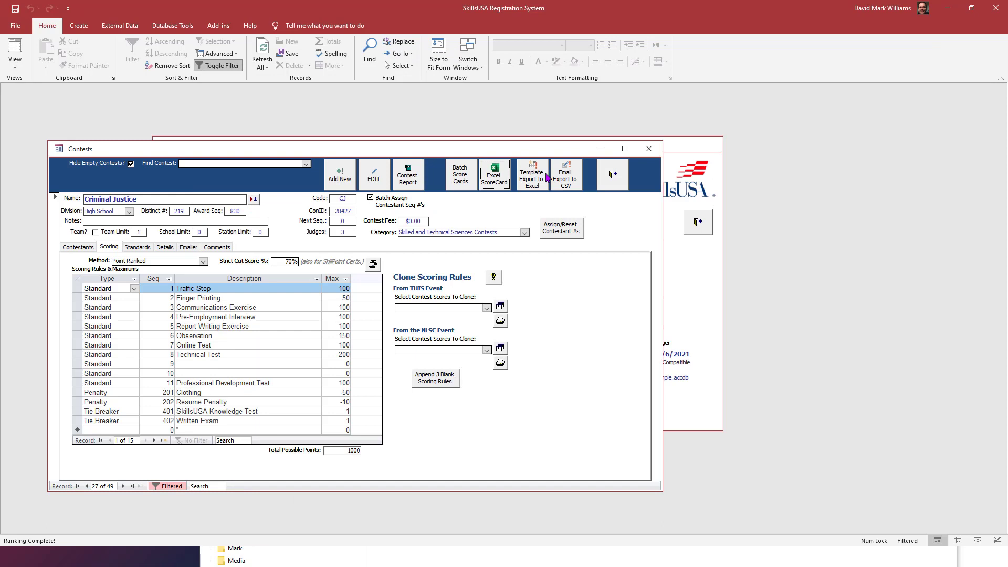
pyautogui.click(610, 180)
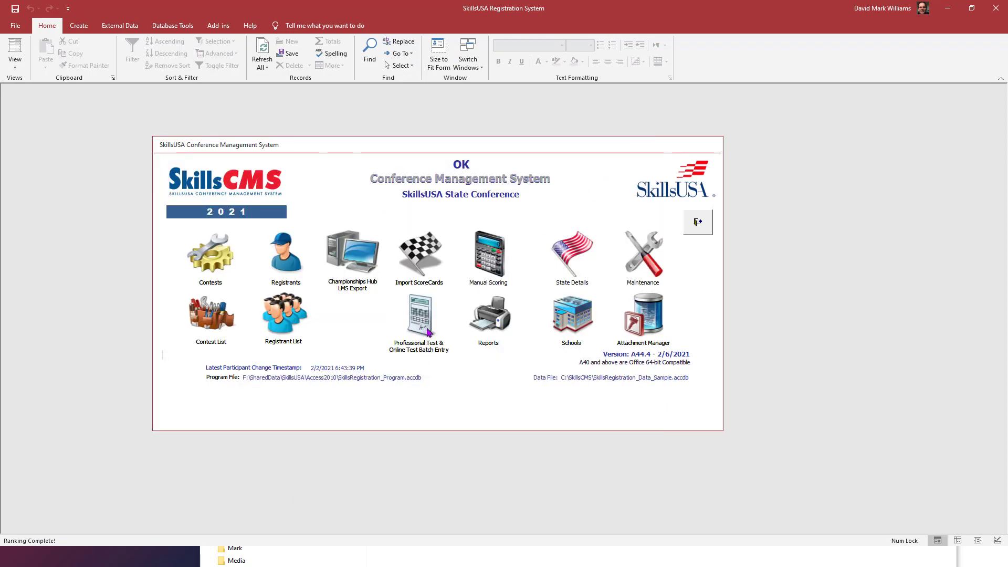
# Import the CriminalJustice-S.xlsx scorecard from the USB drive and append the online and professional test batch scores to it
pyautogui.click(418, 268)
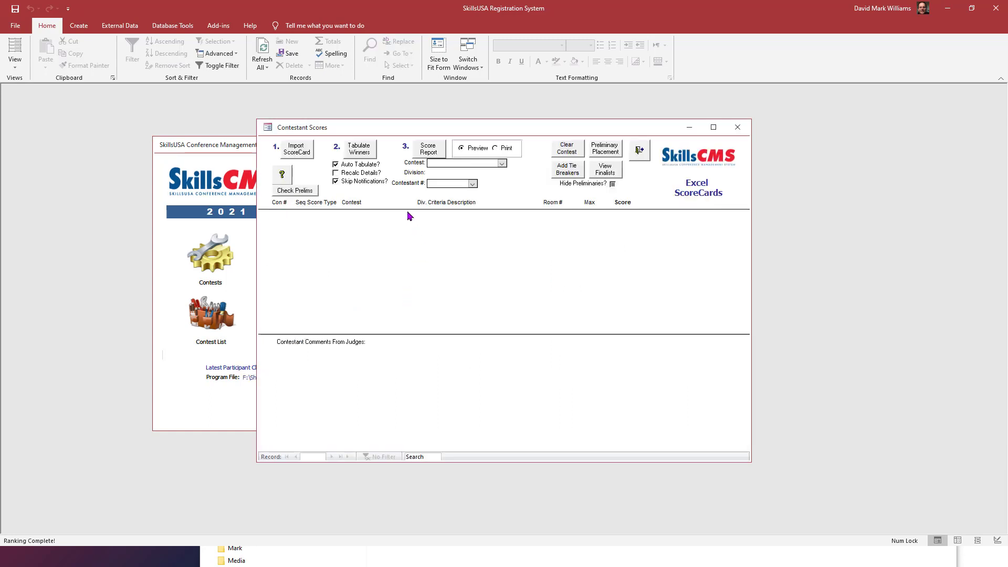
pyautogui.click(304, 153)
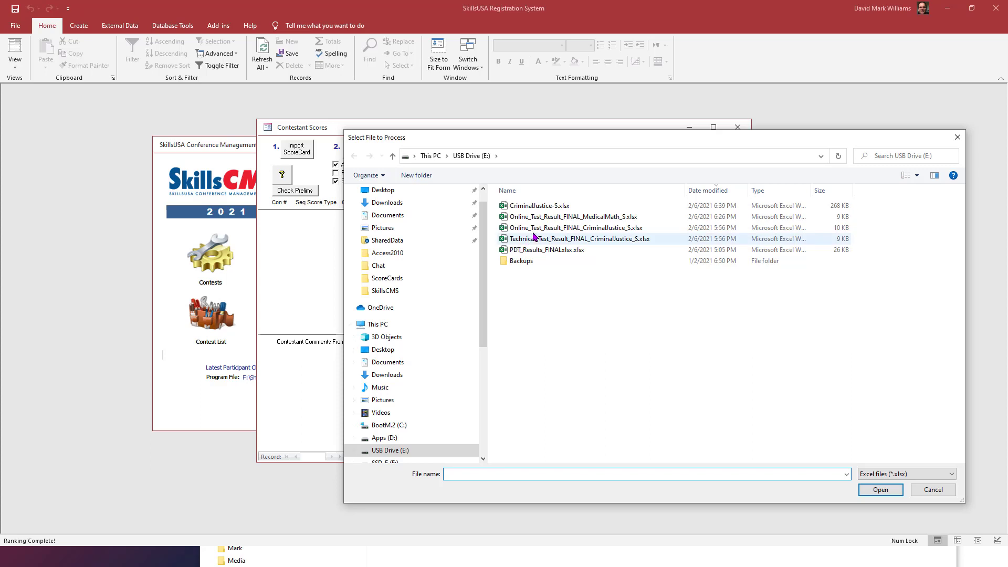
pyautogui.click(545, 210)
pyautogui.click(878, 491)
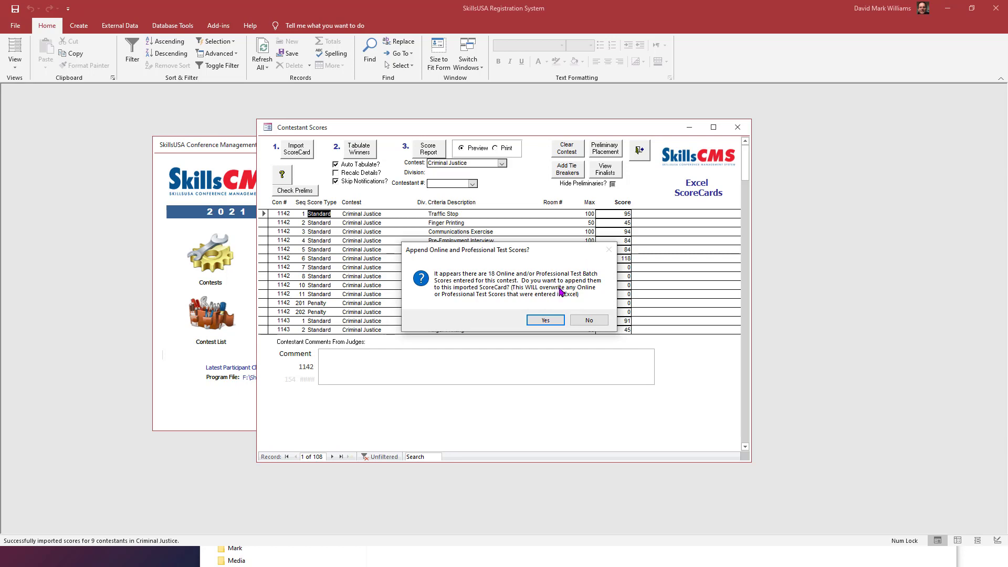
pyautogui.click(546, 321)
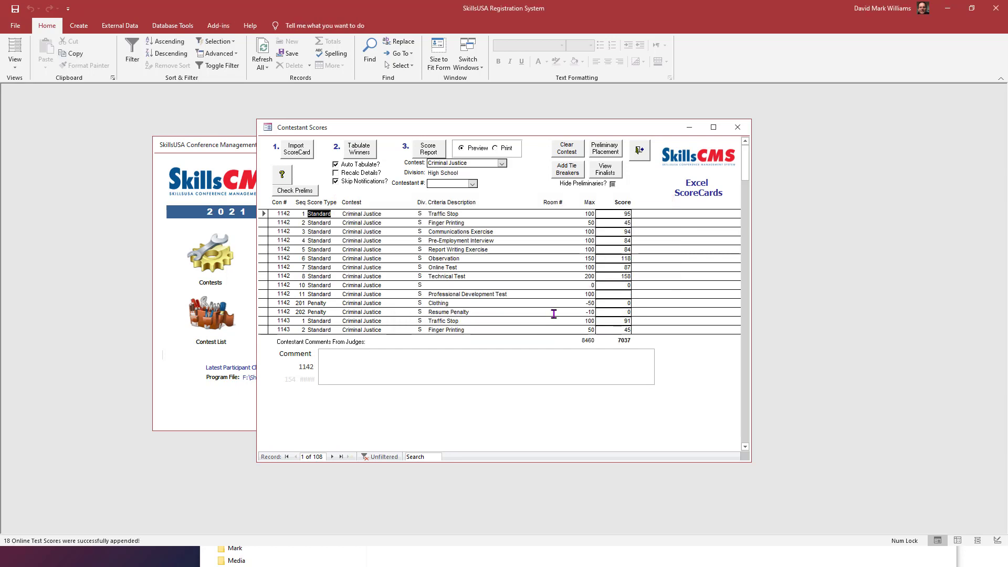
# Tabulate the Criminal Justice winners and preview the contest's score report, closing the preview when done
pyautogui.click(361, 149)
pyautogui.click(525, 323)
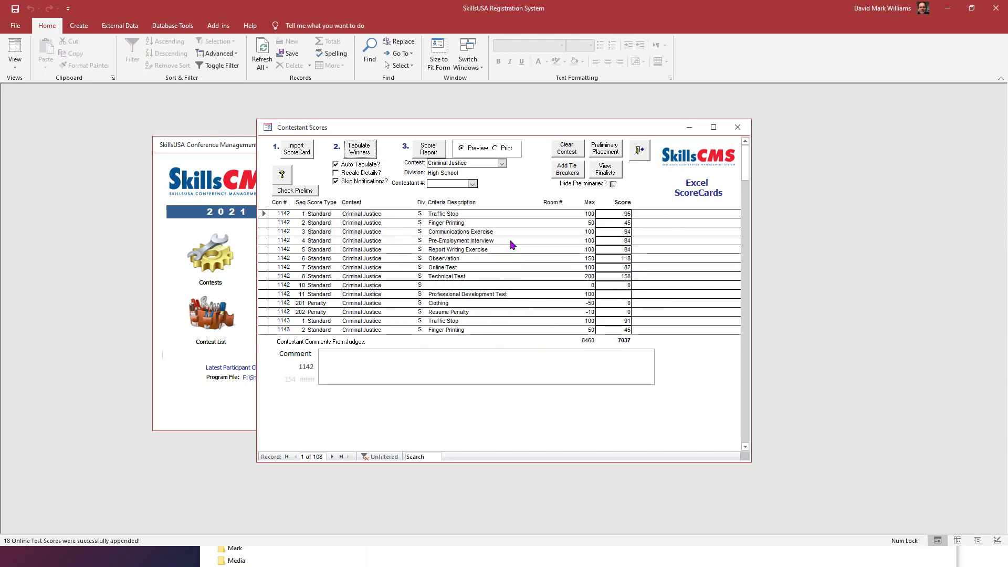
pyautogui.click(436, 152)
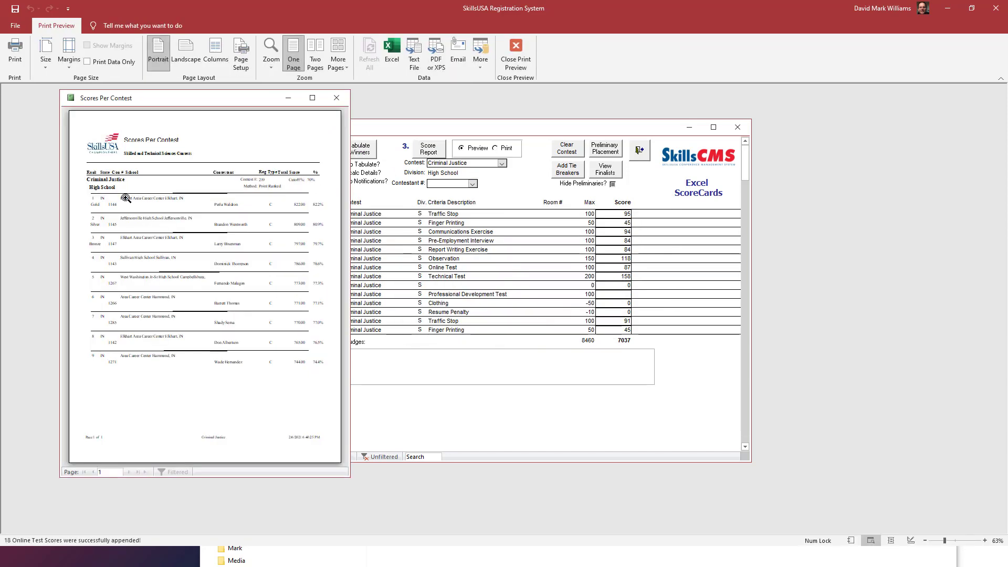
pyautogui.click(126, 198)
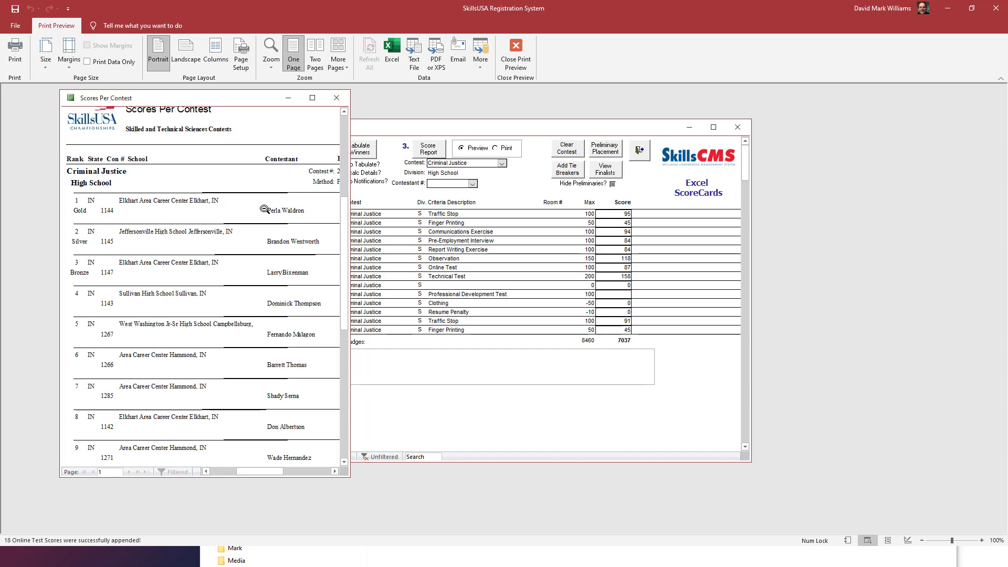
pyautogui.click(337, 97)
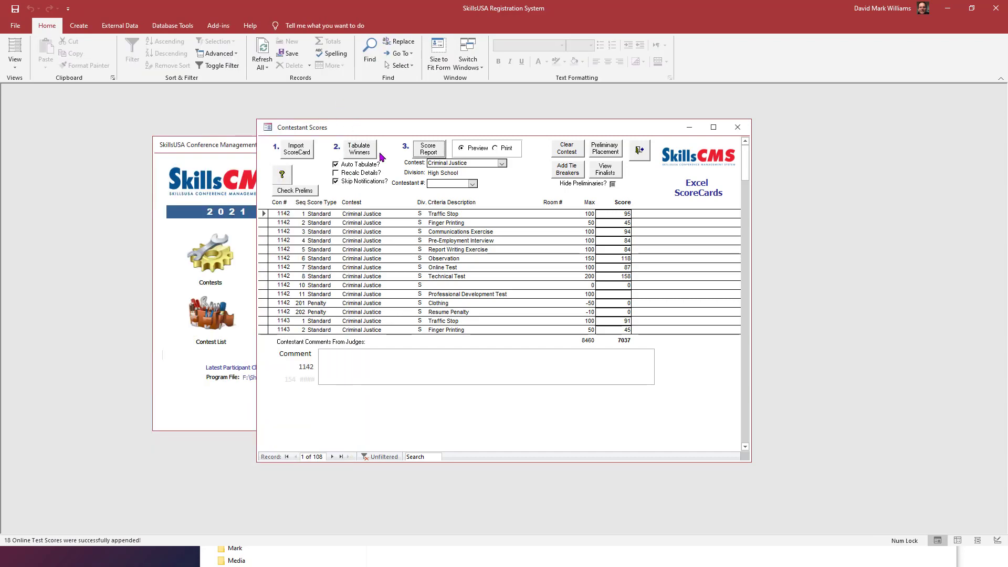
# Filter the Criminal Justice scores to the second contestant in the list and examine the Online Test and Technical Test scores
pyautogui.click(472, 184)
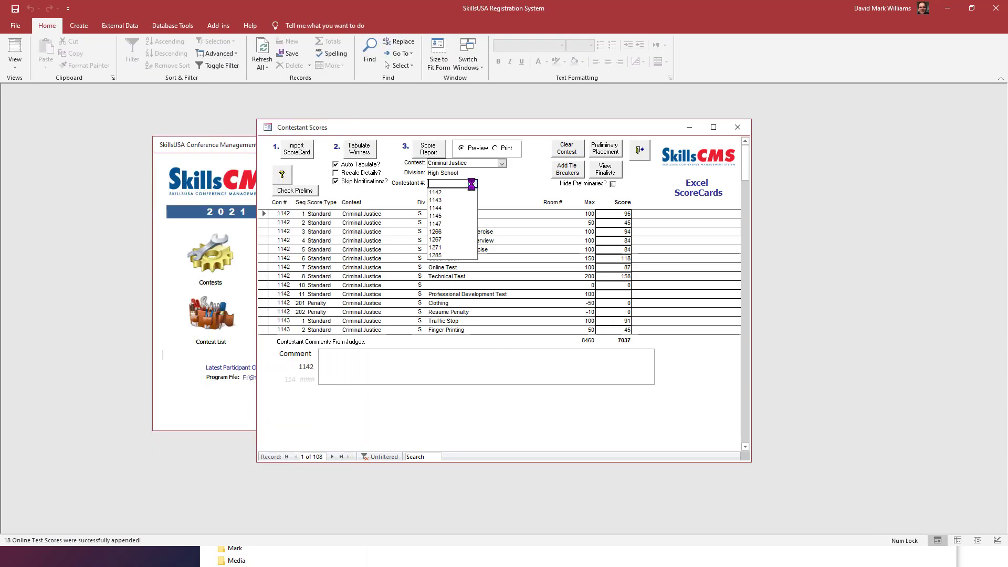
pyautogui.click(446, 200)
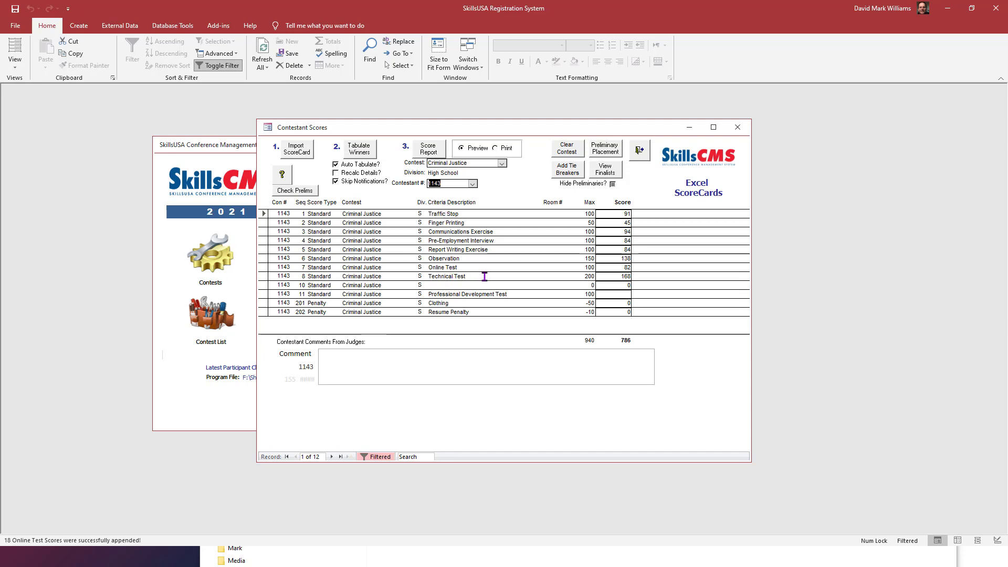
pyautogui.click(462, 267)
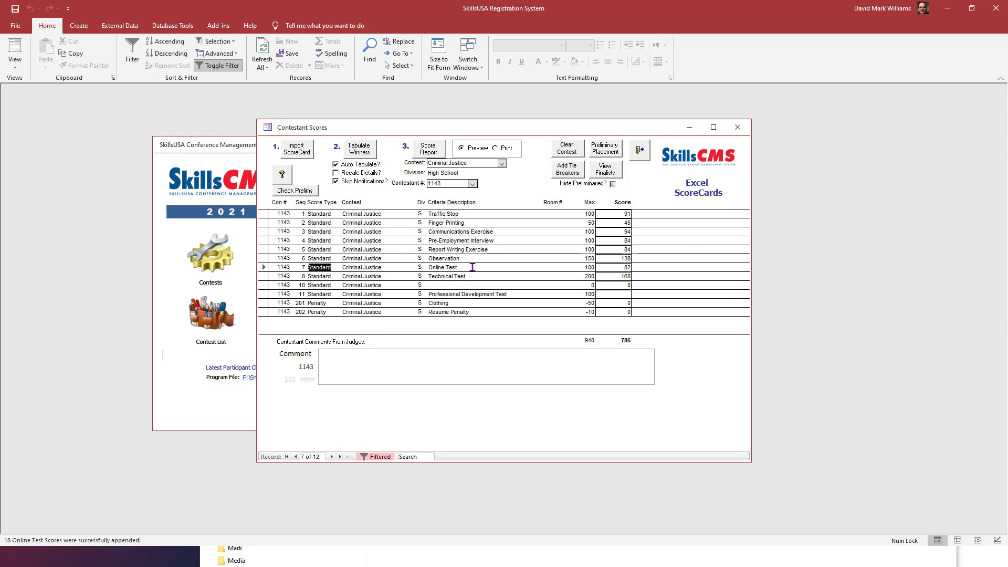
pyautogui.click(626, 268)
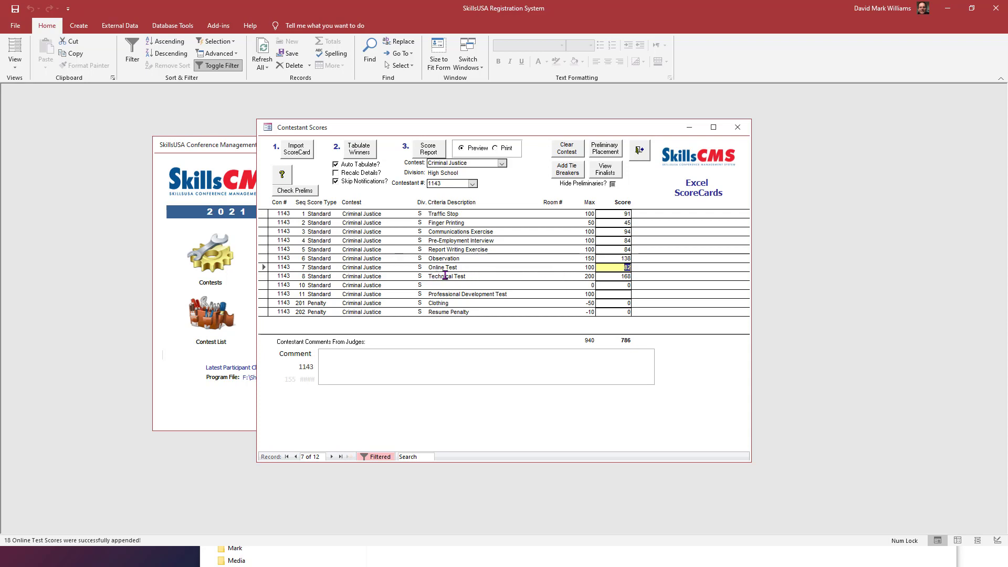
pyautogui.moveTo(445, 277); pyautogui.dragTo(466, 277)
pyautogui.click(620, 277)
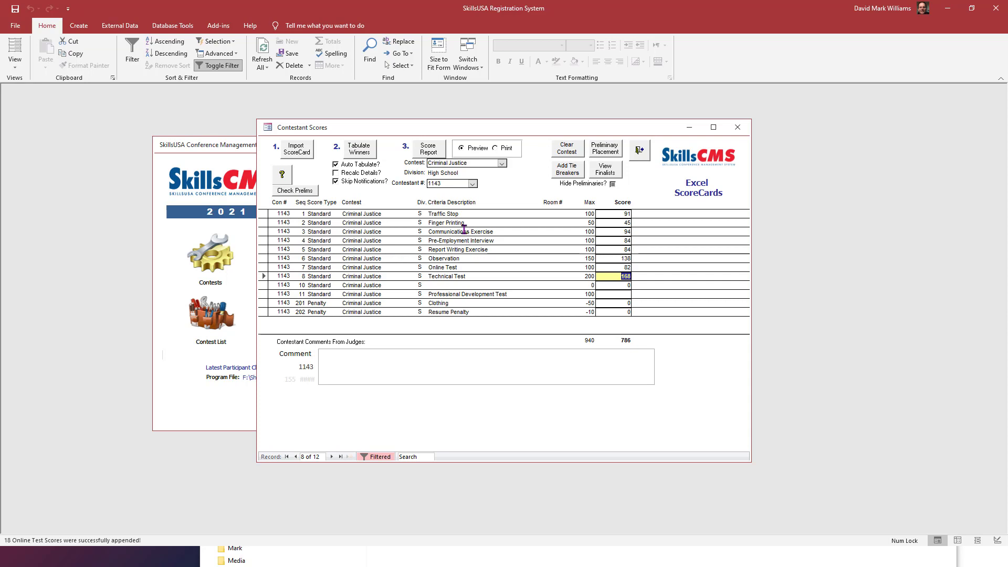
pyautogui.click(456, 266)
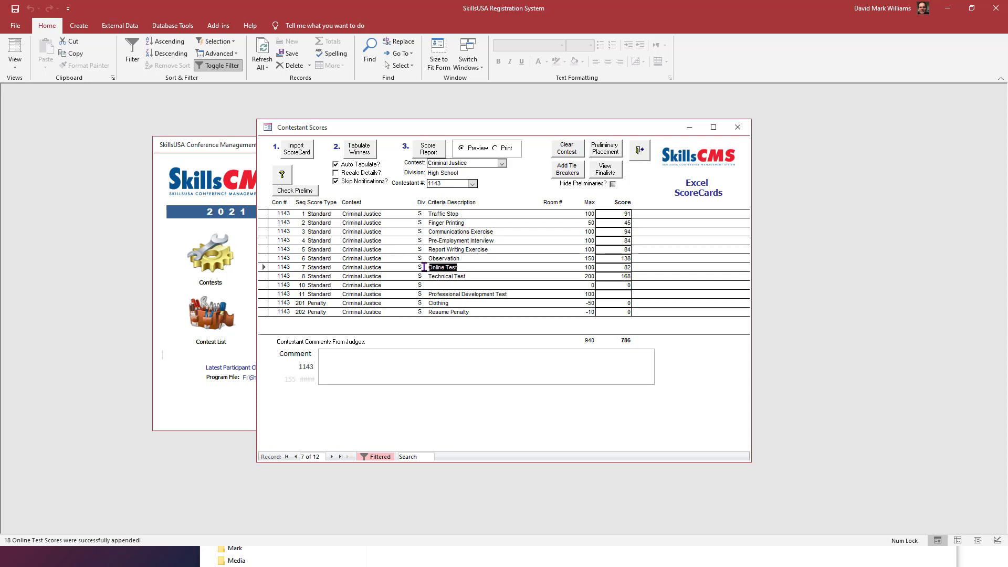
pyautogui.click(471, 270)
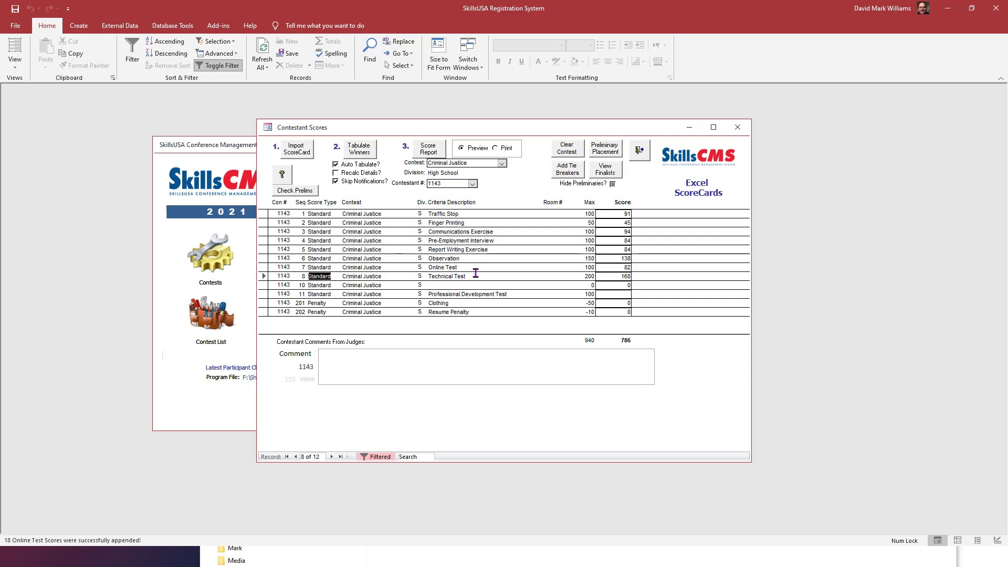
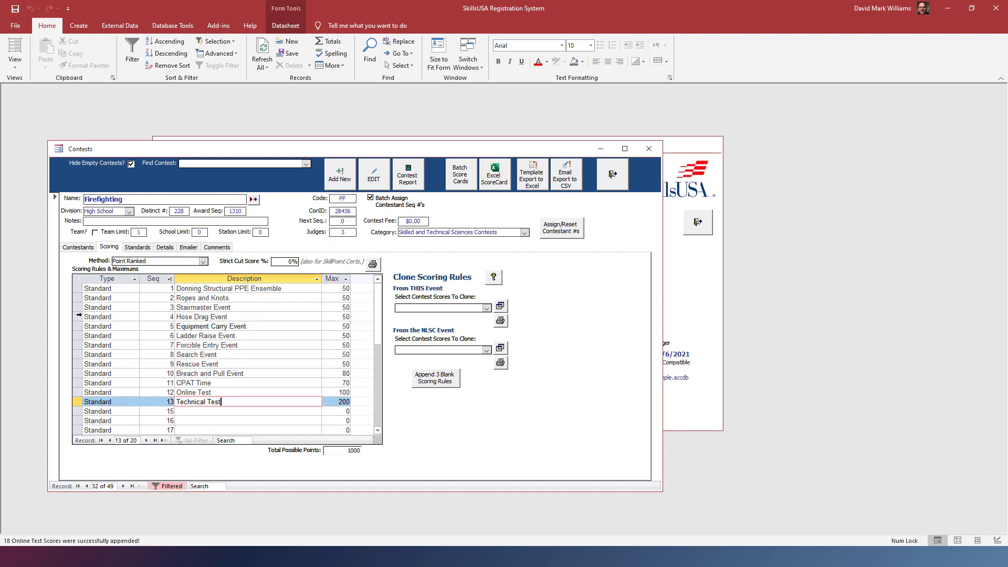
# Examine the Firefighting contest's scoring rules, including the Online Test and Technical Test rows, and exit the Contests form
pyautogui.click(189, 347)
pyautogui.scroll(-2, 207, 354)
pyautogui.scroll(2, 208, 357)
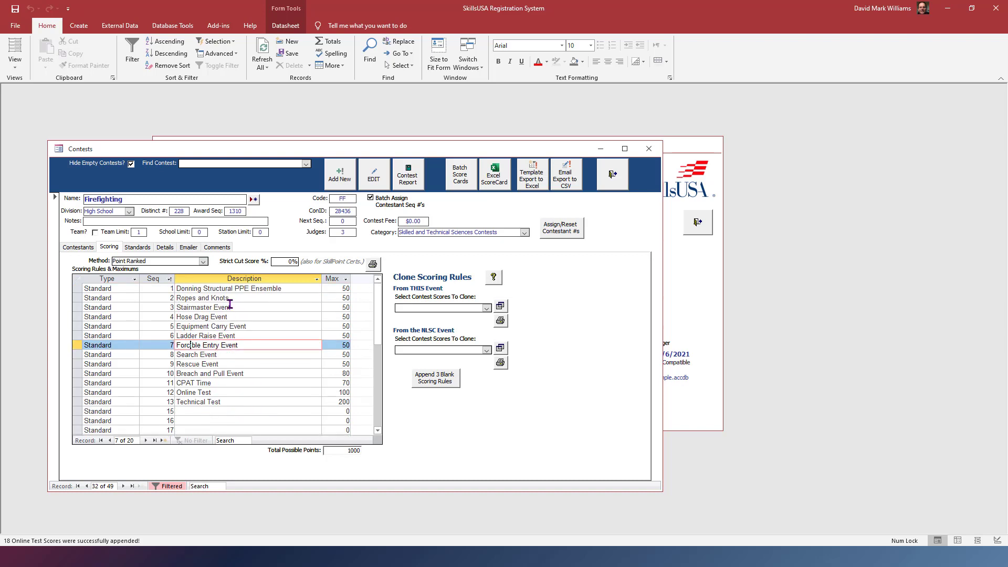
pyautogui.moveTo(230, 307); pyautogui.dragTo(337, 339)
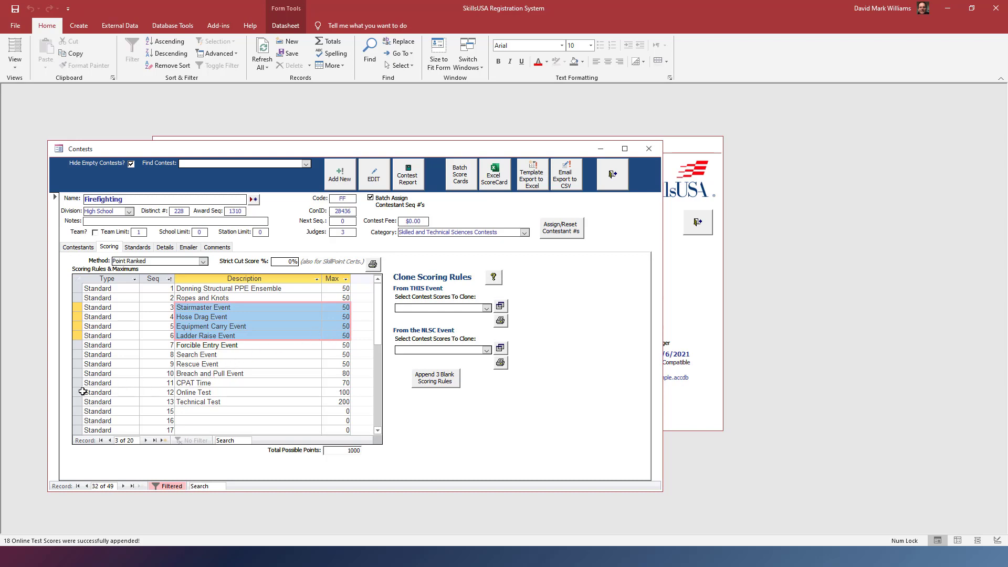
pyautogui.moveTo(78, 392); pyautogui.dragTo(78, 402)
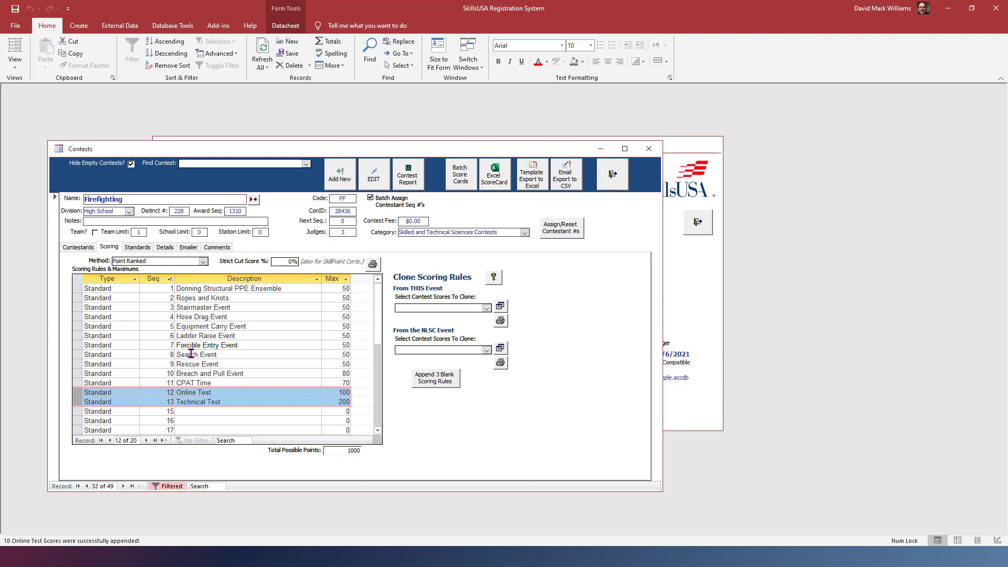
pyautogui.scroll(-1, 190, 354)
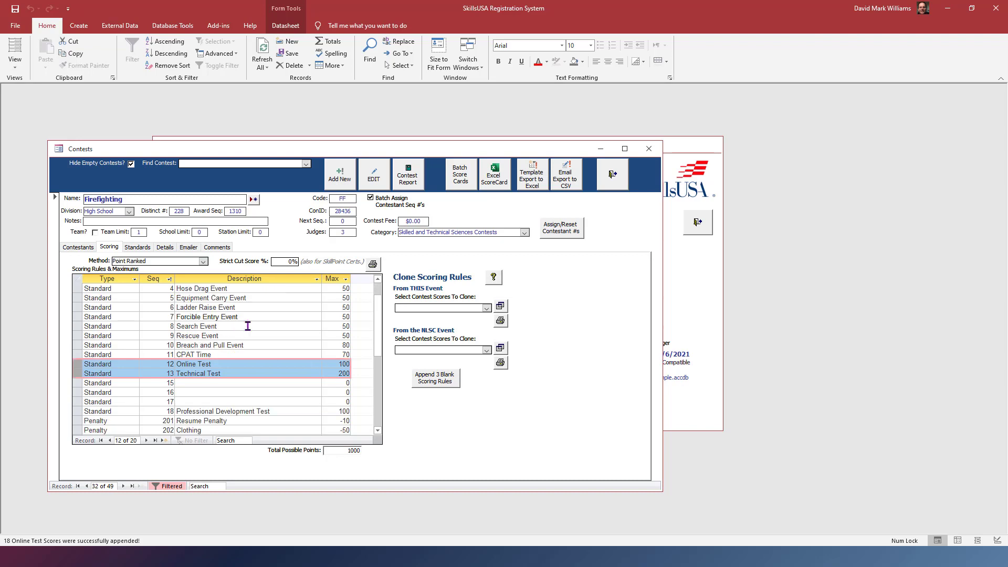
pyautogui.click(620, 181)
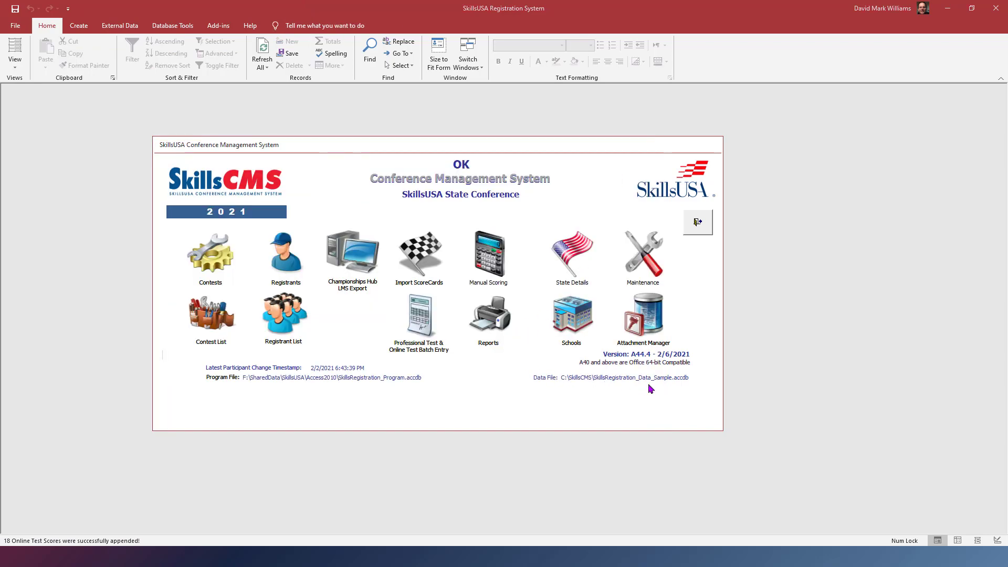
# Locate the Firefighting online and technical test result files on the USB drive, and return to the registration system's main menu
pyautogui.hotkey('alt', 'Tab')
pyautogui.click(423, 319)
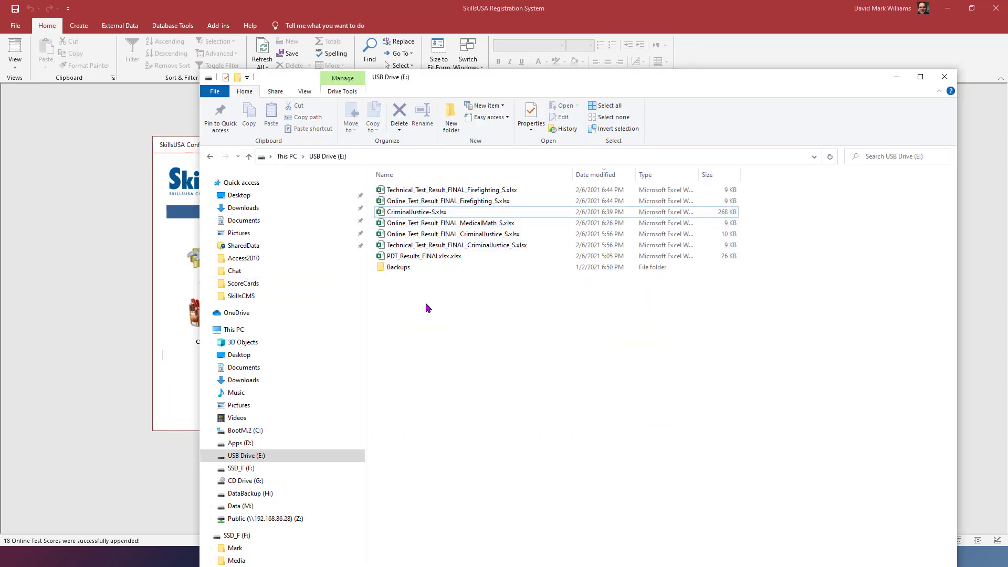
pyautogui.click(465, 200)
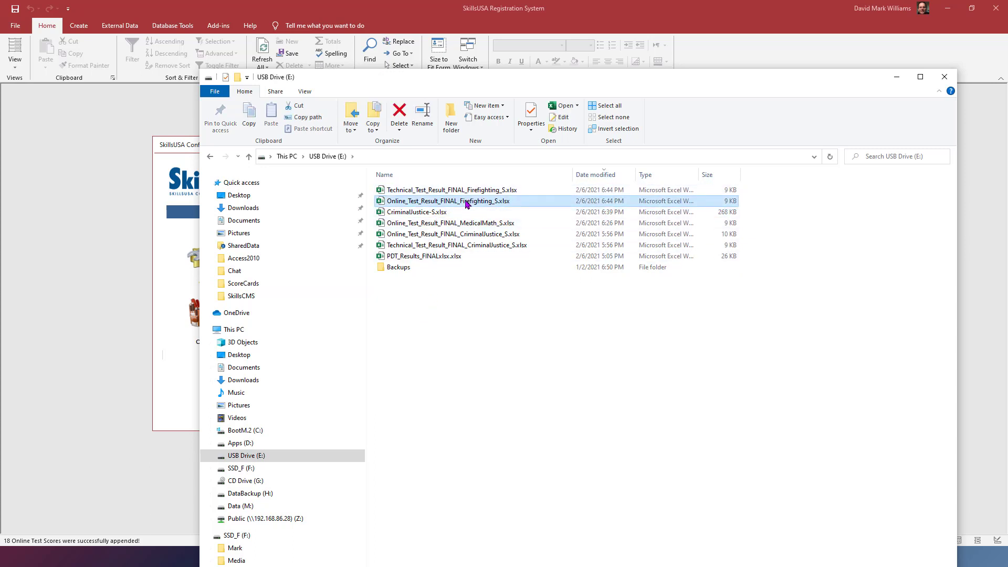
pyautogui.click(163, 409)
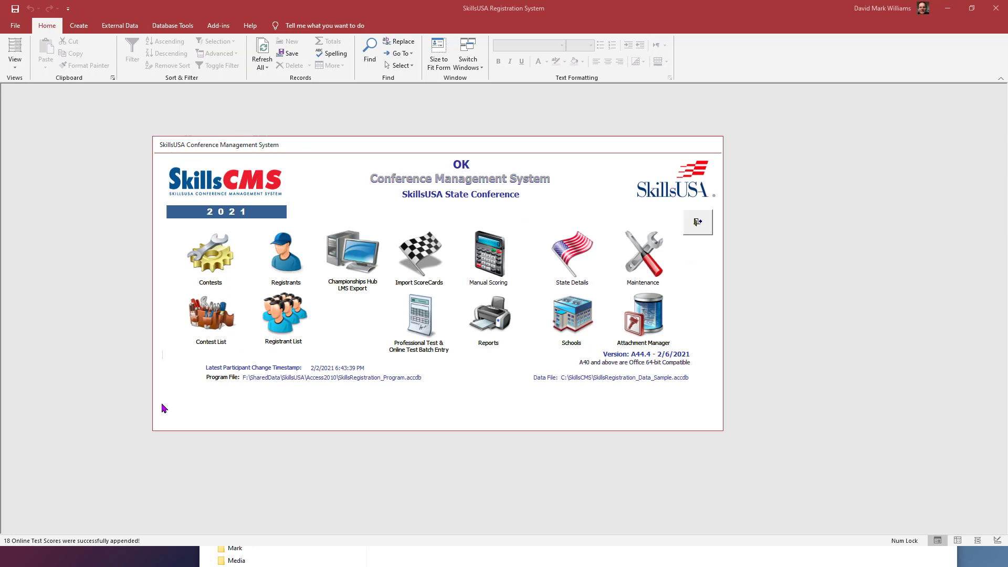
# Open the professional and online test batch entry and list the Online Test contestants for the Firefighting contest
pyautogui.click(417, 332)
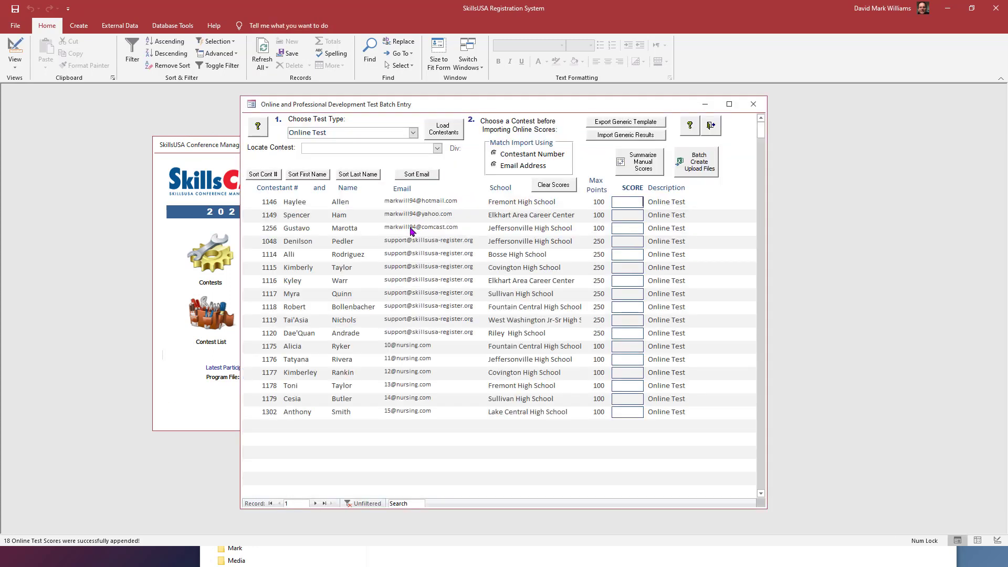
pyautogui.click(411, 134)
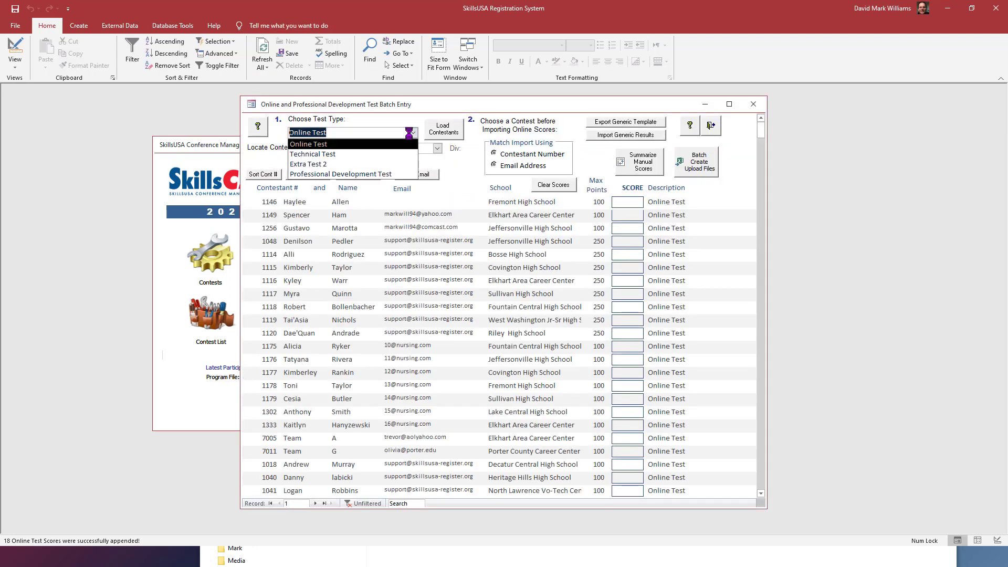
pyautogui.click(384, 147)
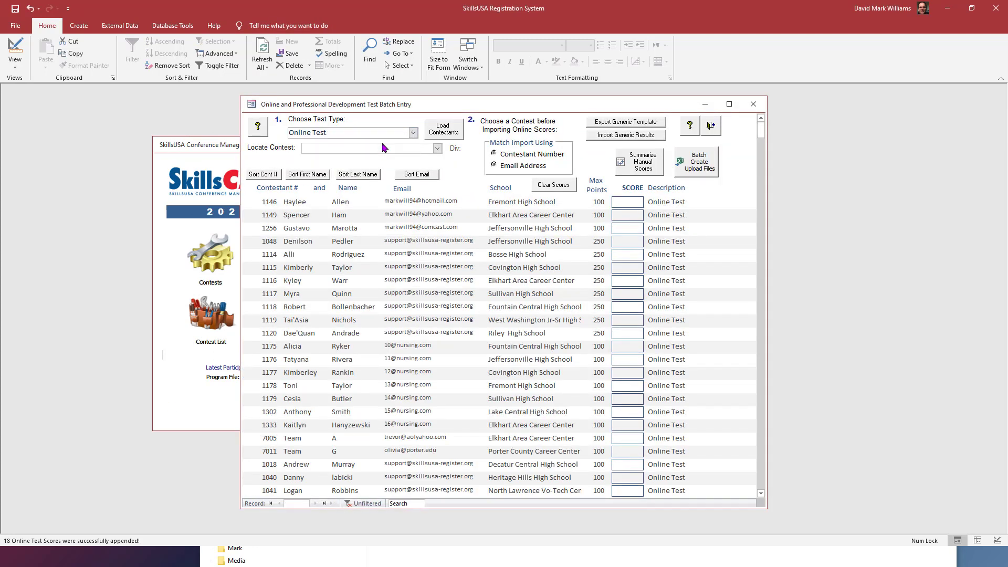
pyautogui.click(437, 149)
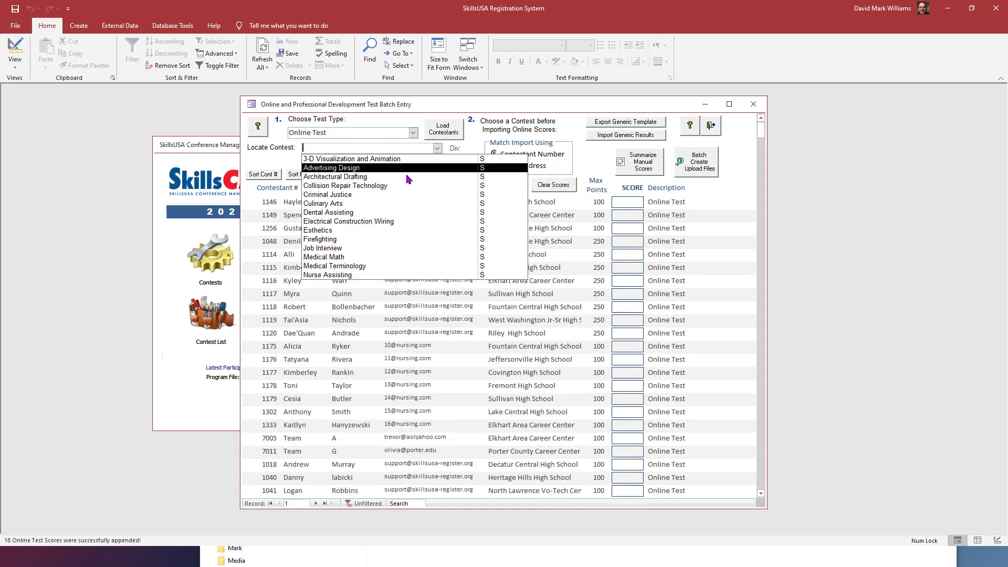
pyautogui.click(367, 239)
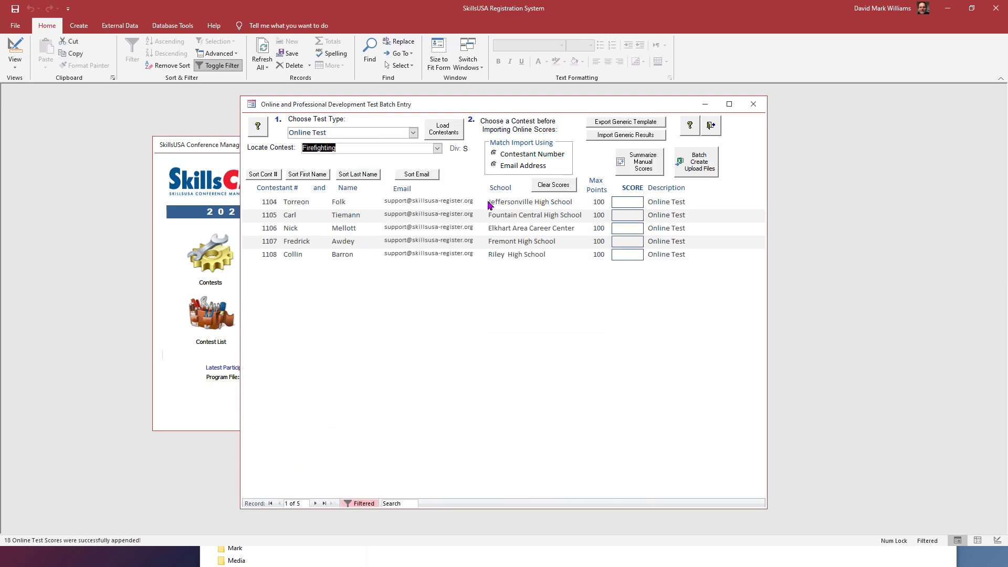
# Import Online_Test_Result_FINAL_Firefighting_S.xlsx from the USB drive as the Online Test results, matching by Contestant Number
pyautogui.click(502, 161)
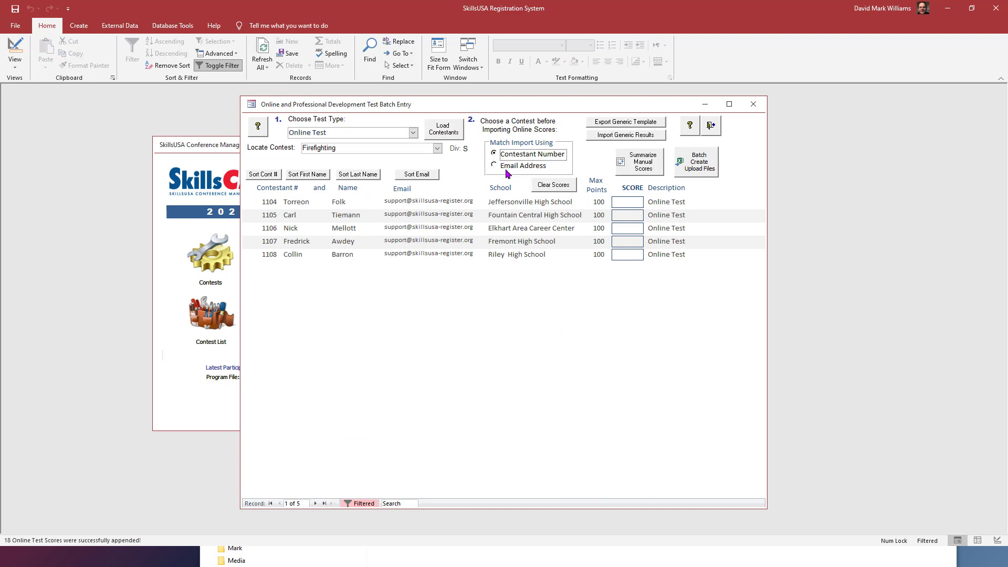
pyautogui.click(632, 137)
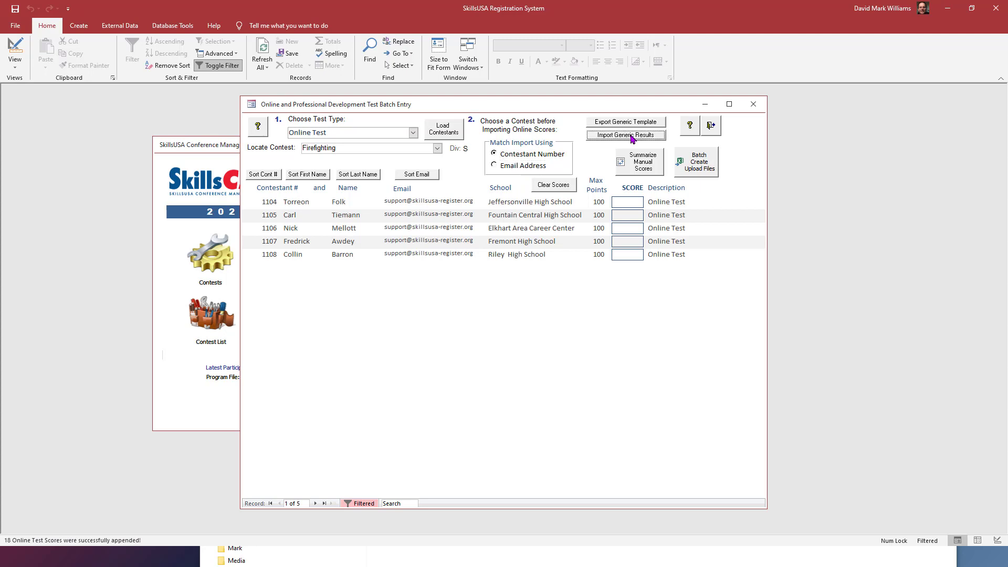
pyautogui.click(501, 317)
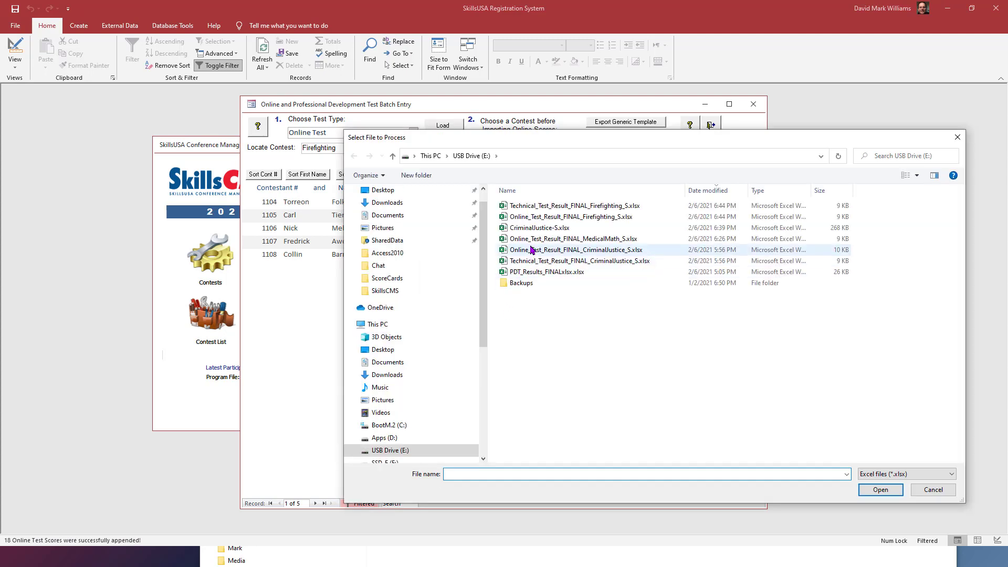
pyautogui.click(533, 217)
pyautogui.click(892, 491)
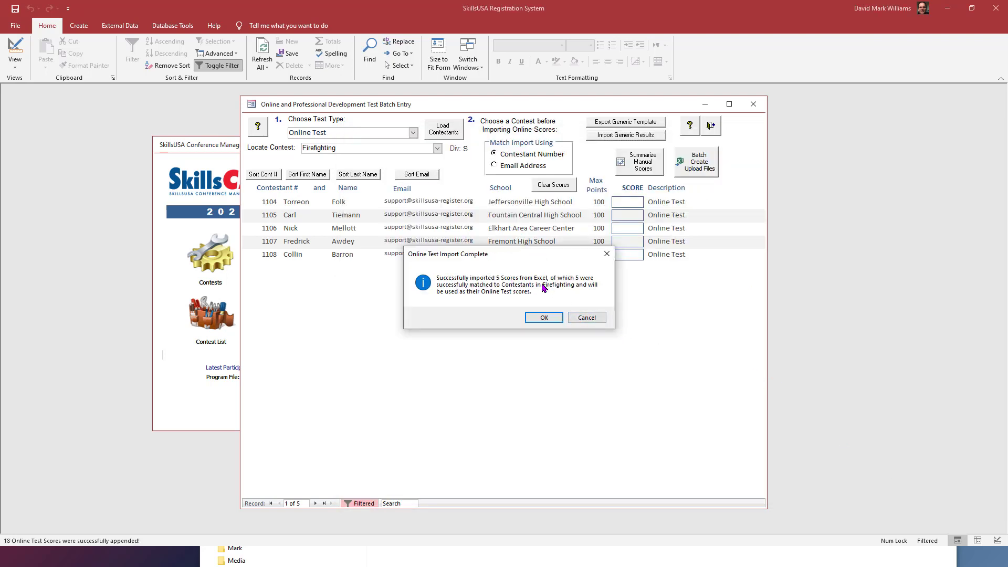
pyautogui.click(535, 318)
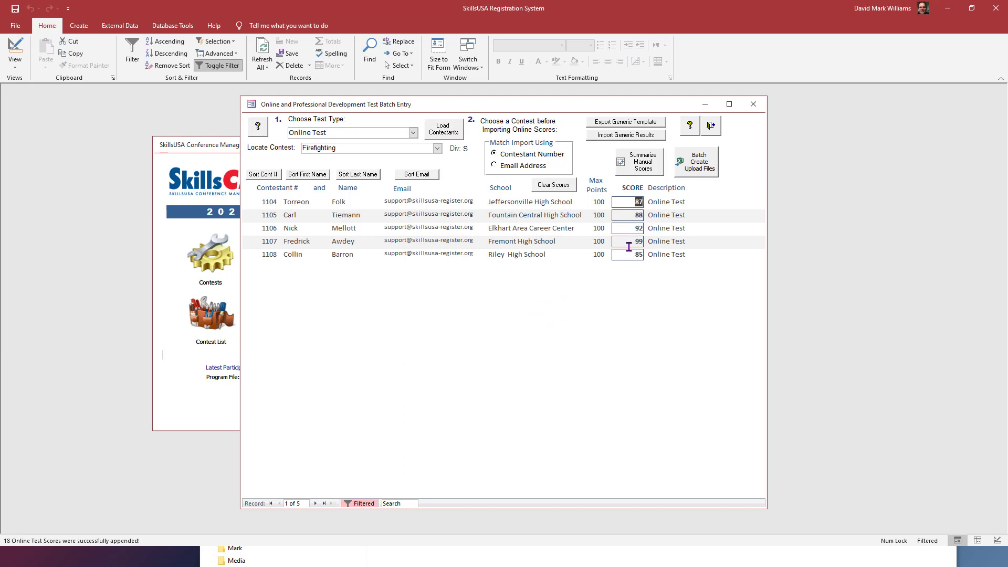
# Switch the batch entry to the Technical Test for Firefighting and import Technical_Test_Result_FINAL_Firefighting_S.xlsx from the USB drive
pyautogui.click(413, 133)
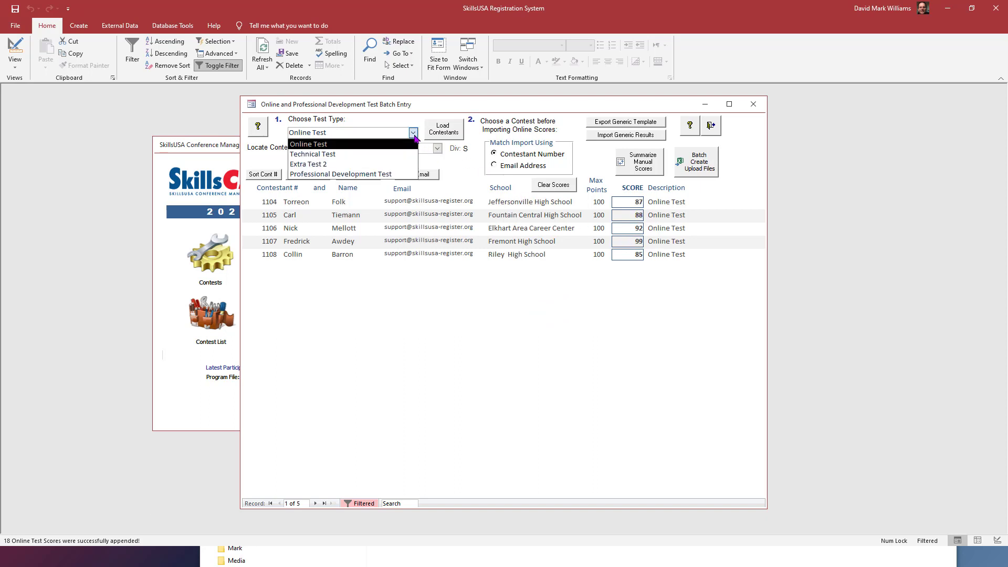
pyautogui.click(356, 158)
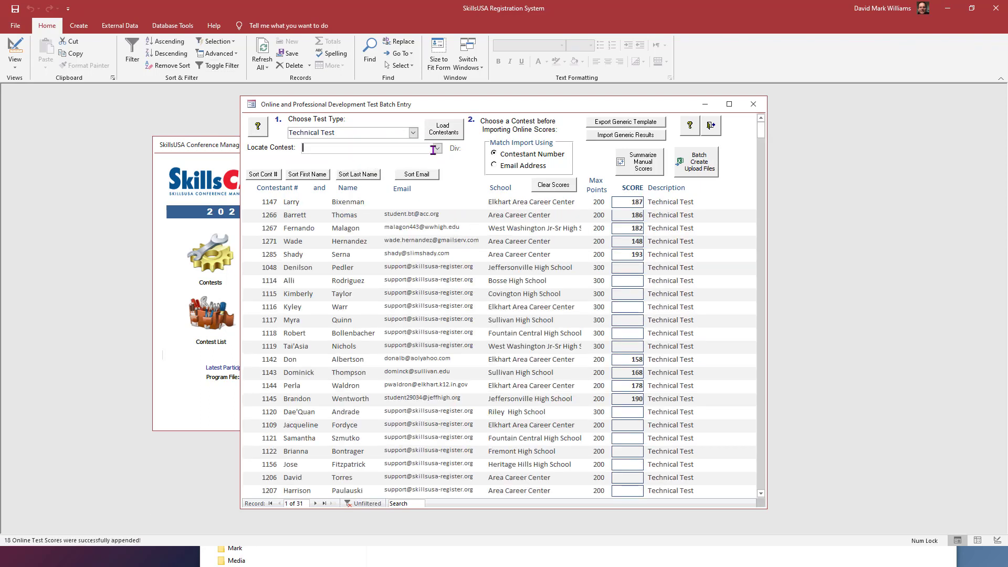
pyautogui.click(436, 148)
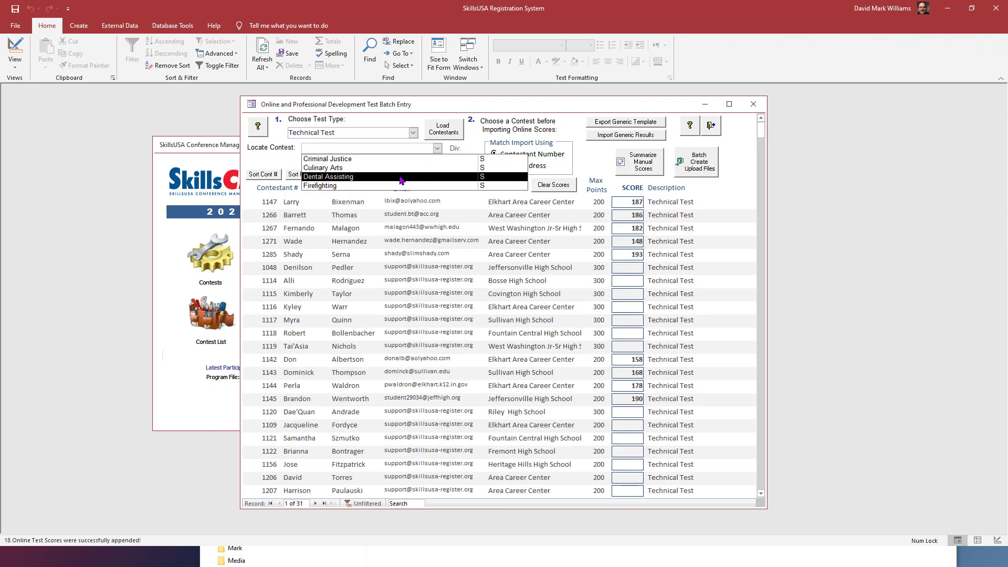
pyautogui.click(399, 186)
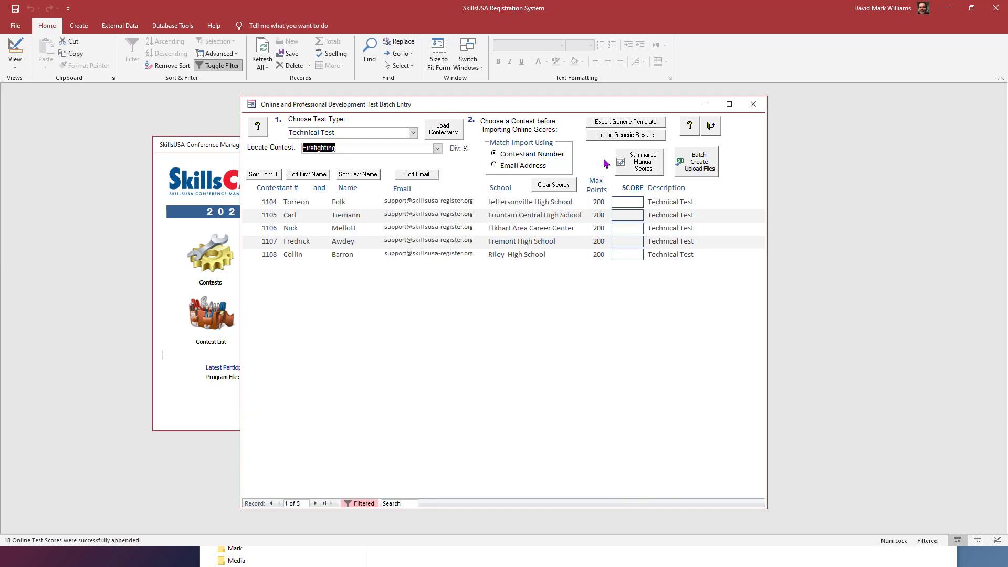
pyautogui.click(613, 136)
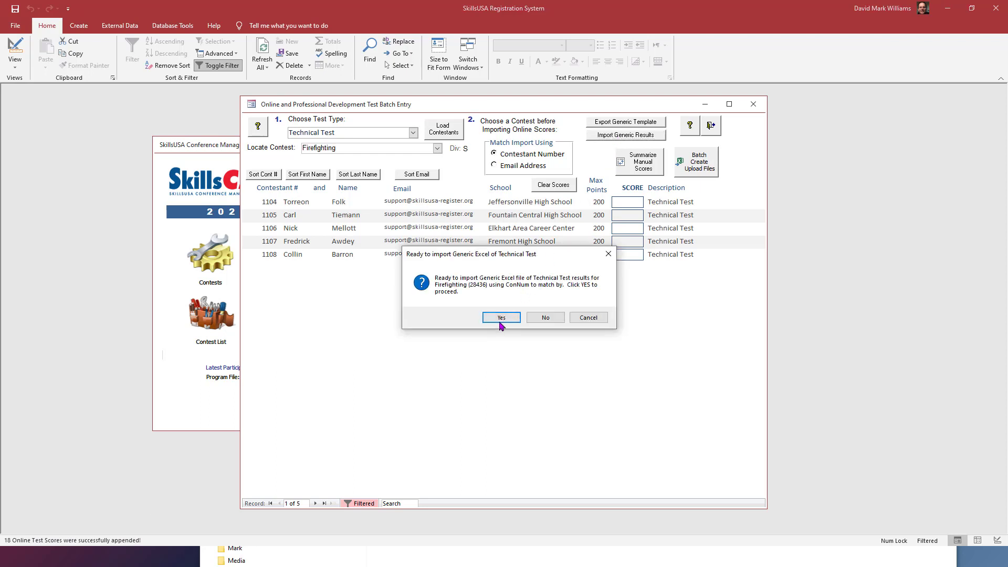
pyautogui.click(502, 318)
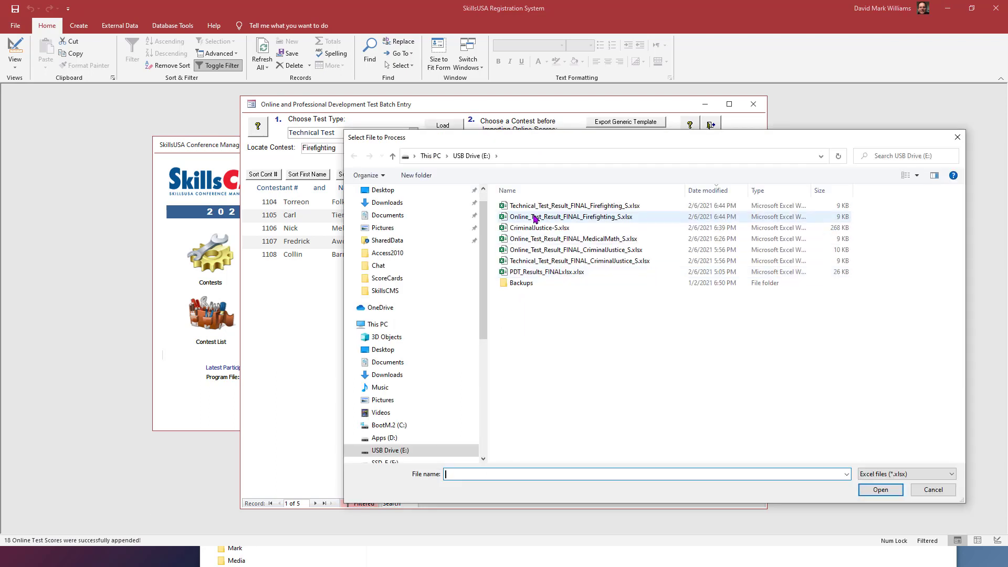
pyautogui.click(547, 206)
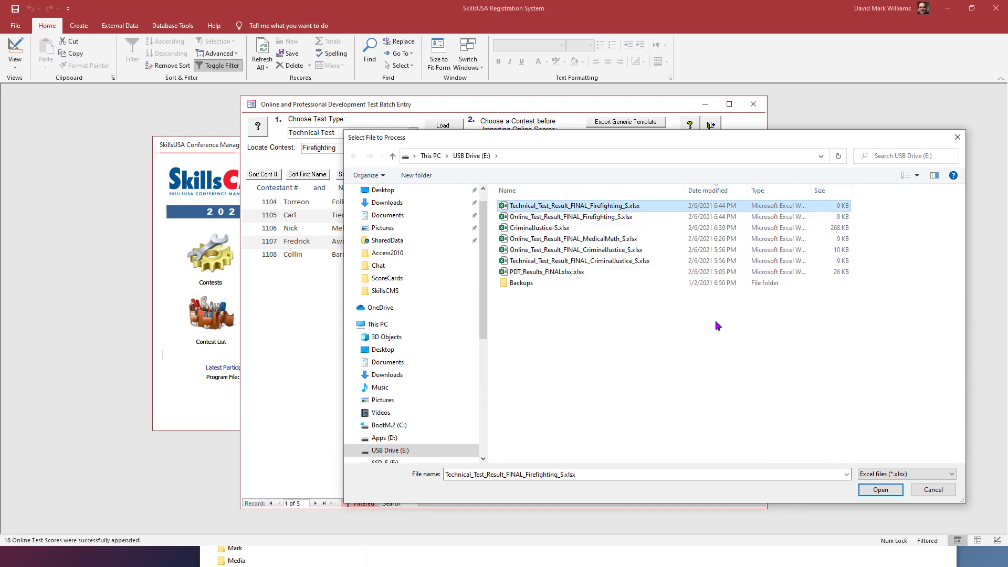
pyautogui.click(872, 489)
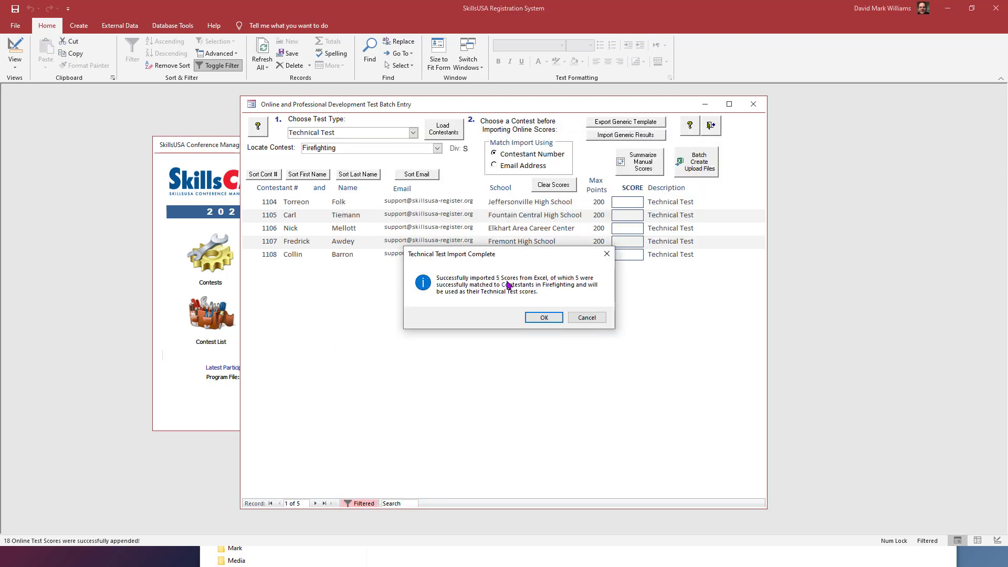
pyautogui.click(546, 317)
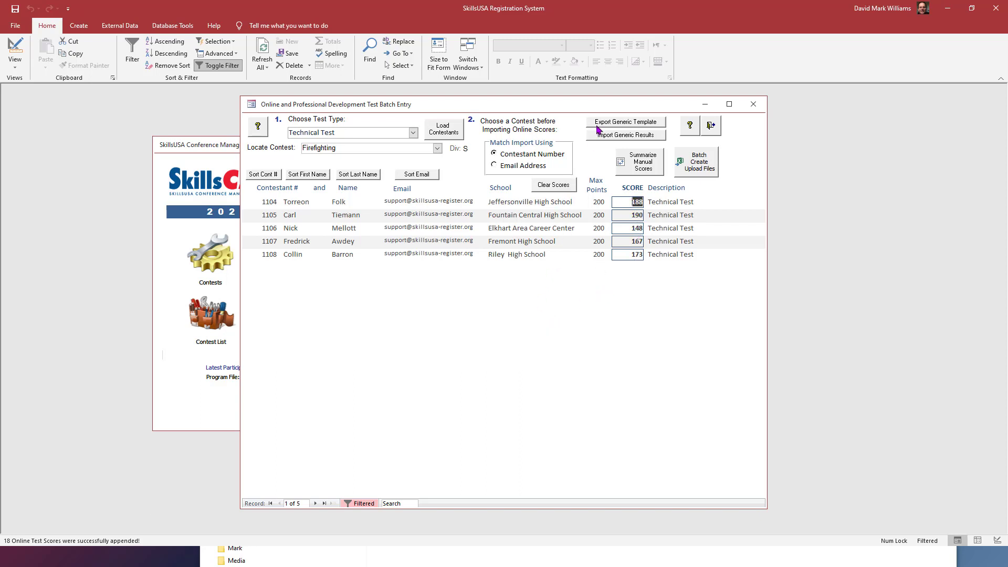
# Shift the batch entry window slightly, set the test type back to Online Test and list the Firefighting contestants again
pyautogui.moveTo(604, 111); pyautogui.dragTo(634, 110)
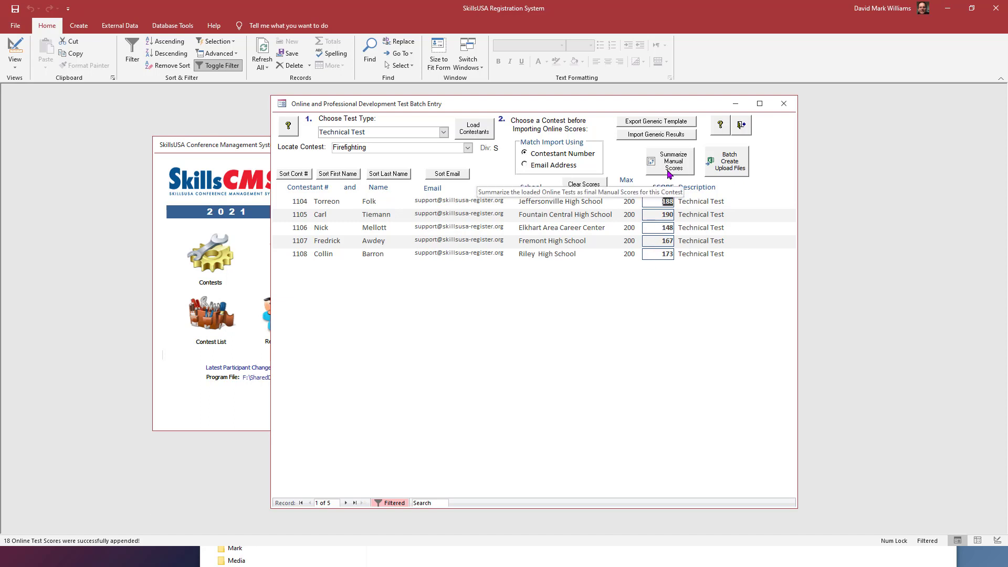
pyautogui.click(444, 132)
pyautogui.click(428, 143)
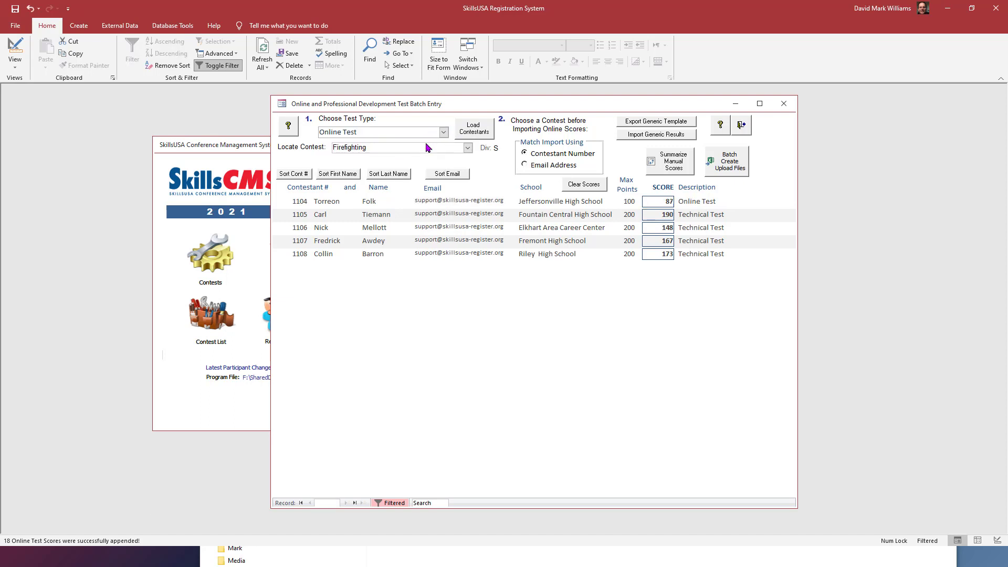
pyautogui.click(467, 148)
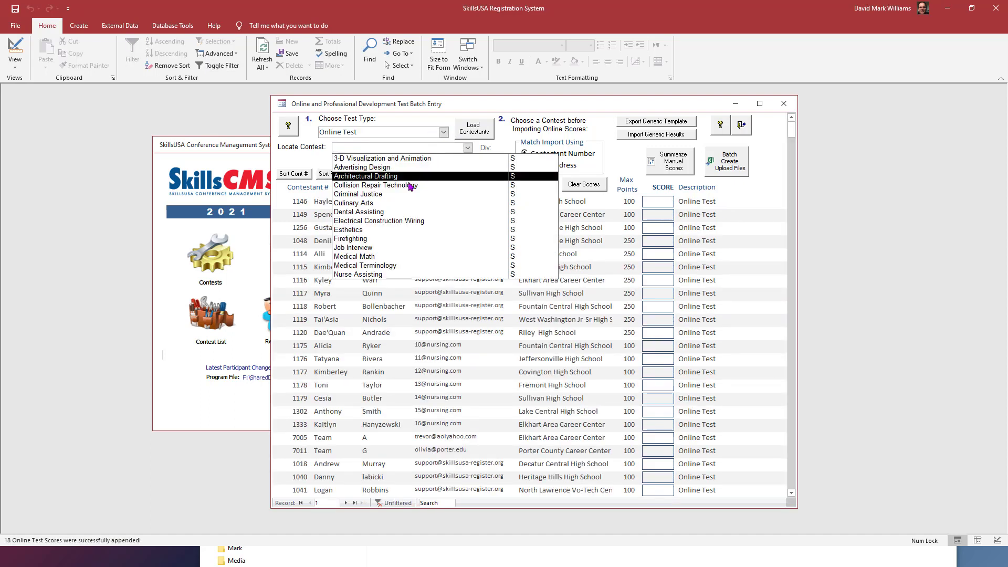
pyautogui.click(381, 238)
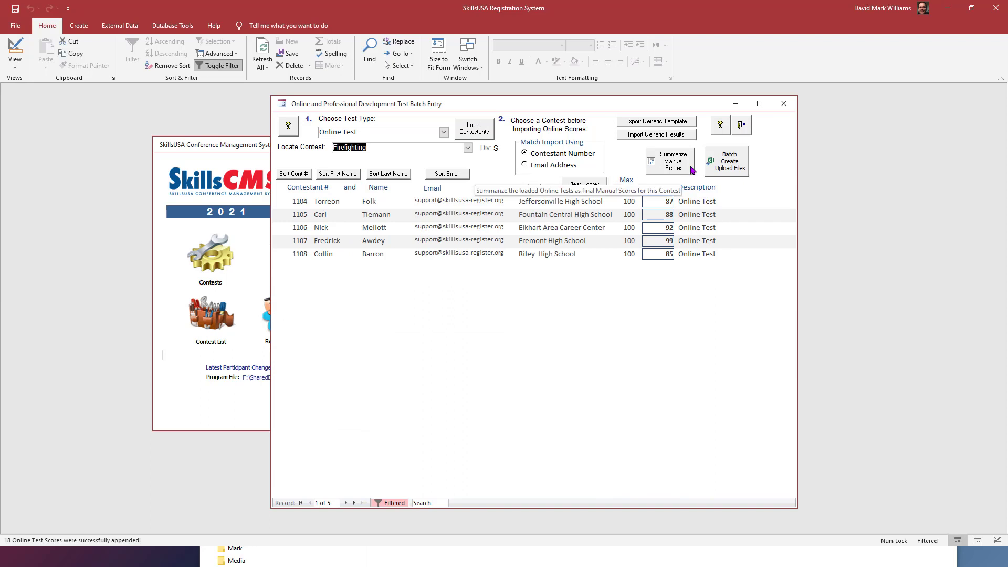
# Summarize the Firefighting test results as the contest's final manual scores and exit the batch entry form
pyautogui.click(692, 170)
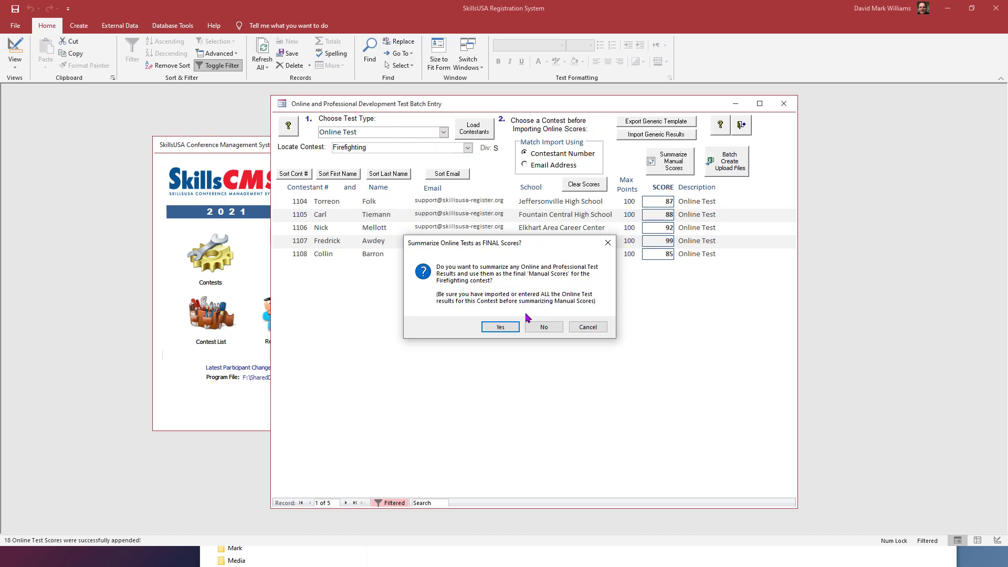
pyautogui.click(504, 329)
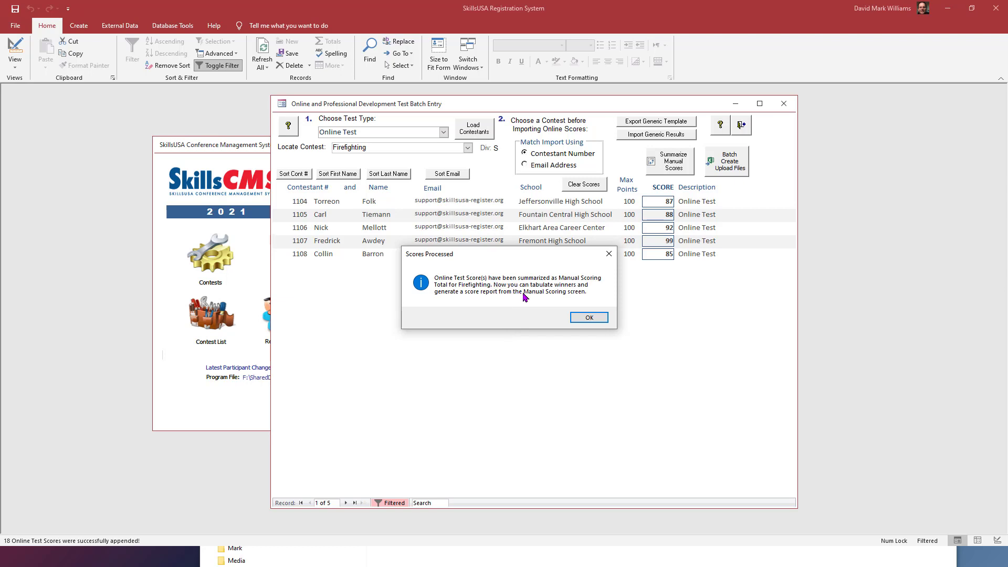
pyautogui.click(590, 319)
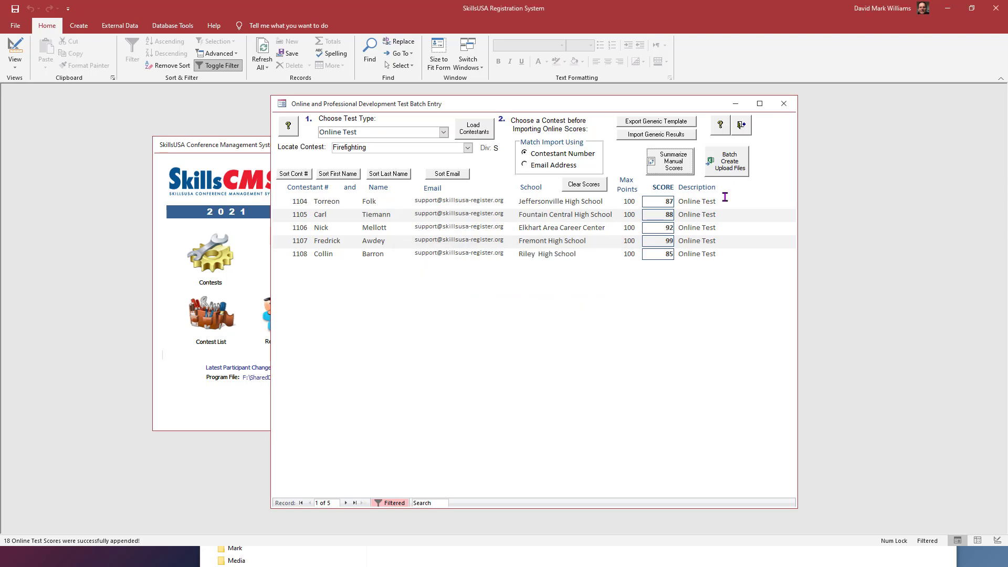
pyautogui.click(750, 131)
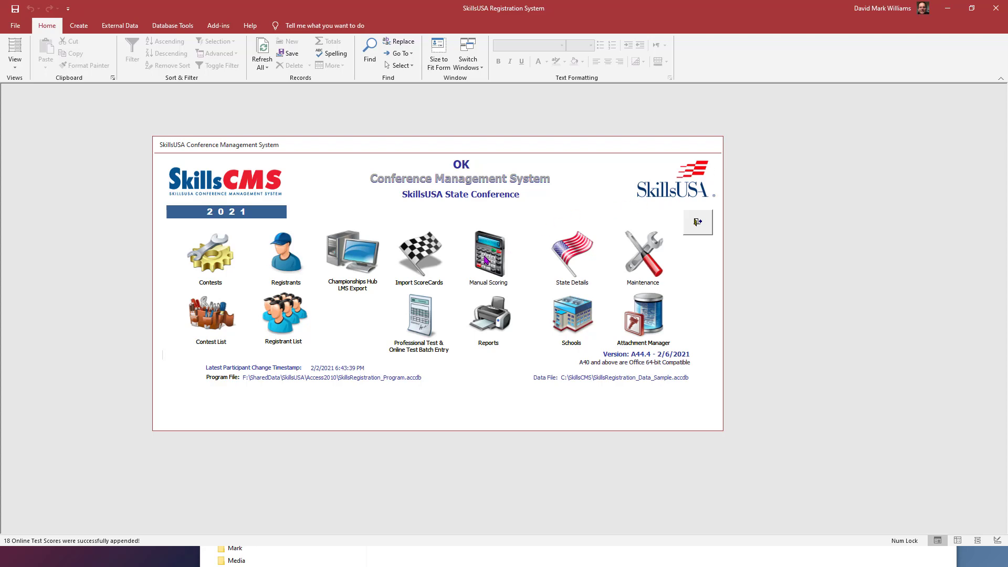
# Open manual scoring, filter the contestants to the Firefighting contest and tabulate its winners
pyautogui.click(486, 260)
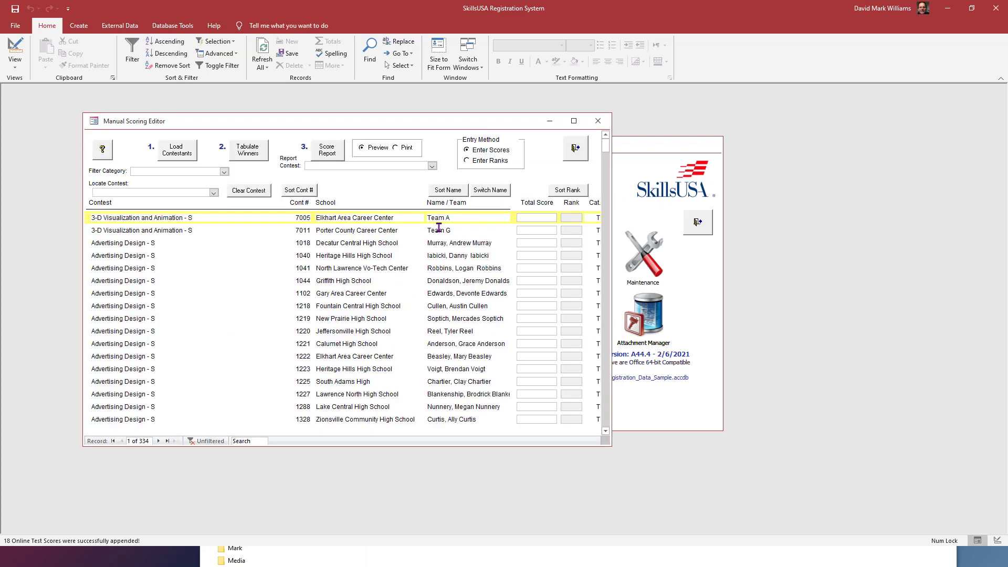
pyautogui.click(214, 193)
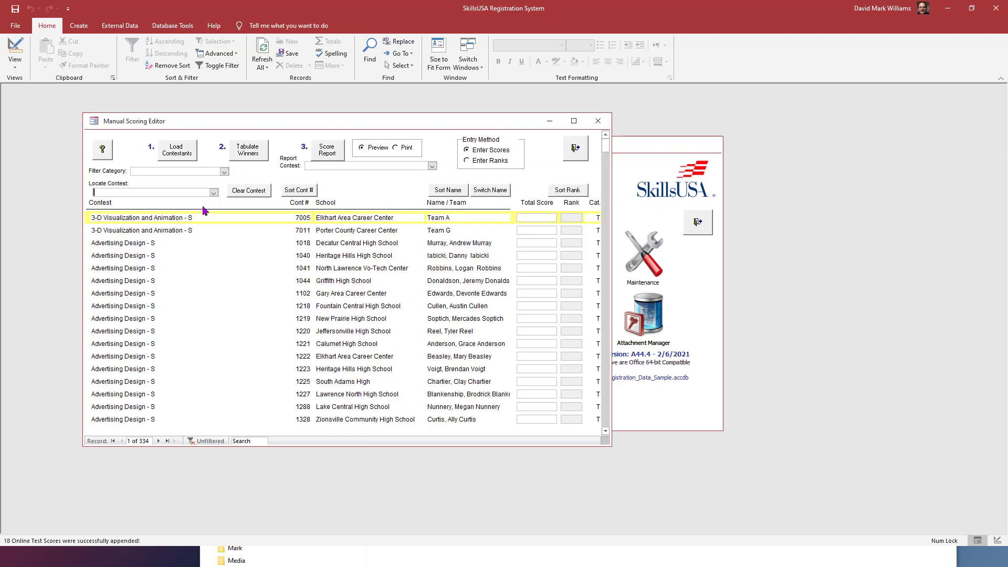
pyautogui.click(213, 192)
pyautogui.scroll(-4, 152, 284)
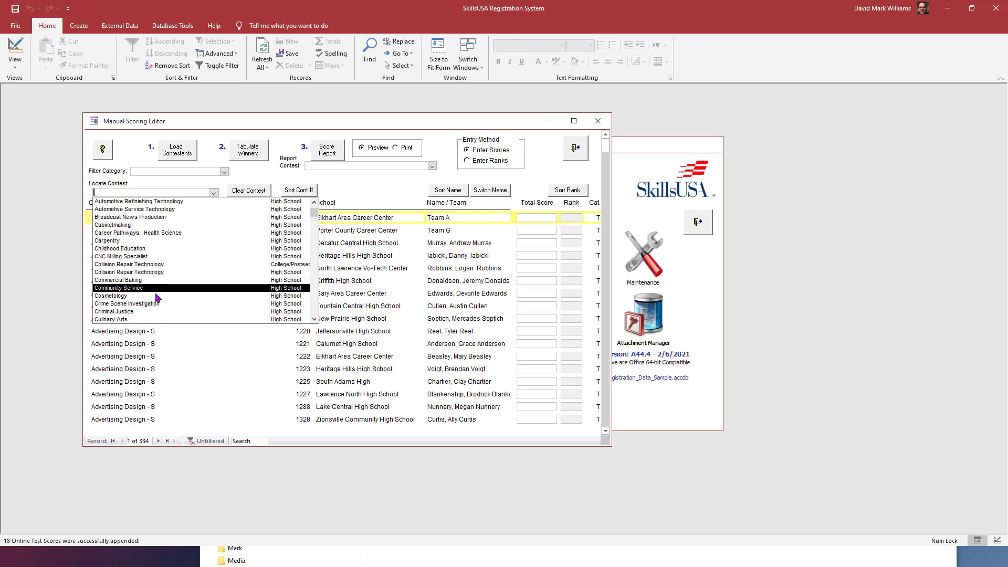
pyautogui.scroll(-3, 155, 303)
pyautogui.click(157, 317)
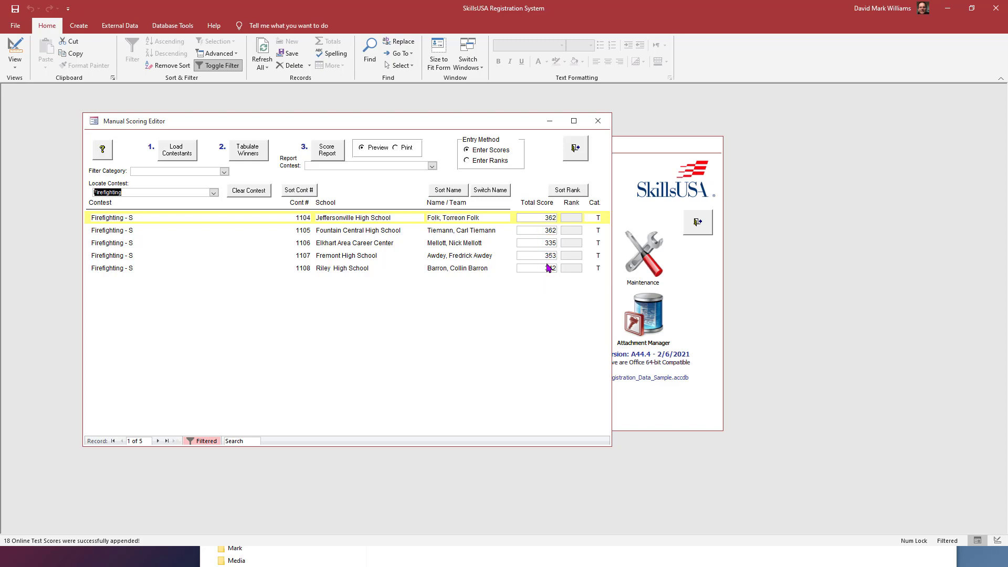
pyautogui.click(254, 156)
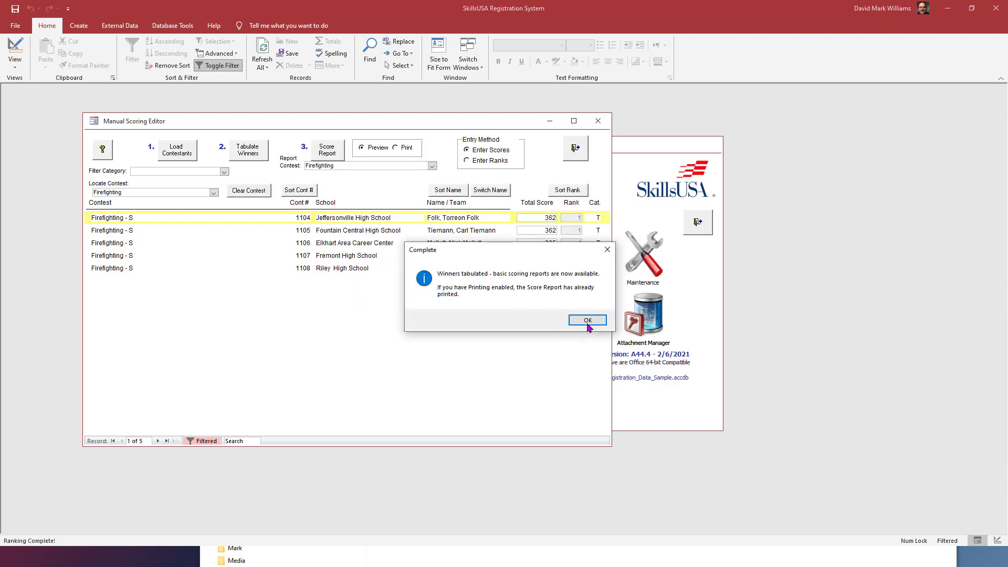
pyautogui.click(588, 320)
# Preview the Firefighting score report and examine the contestants' ranks, total scores and percentages up close
pyautogui.click(326, 152)
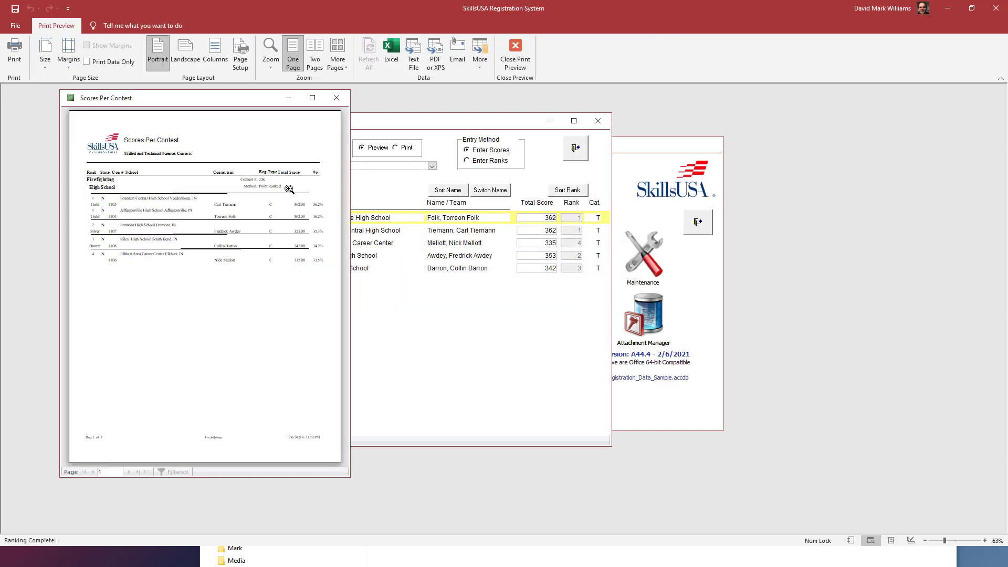
pyautogui.click(96, 204)
pyautogui.click(220, 218)
pyautogui.click(301, 205)
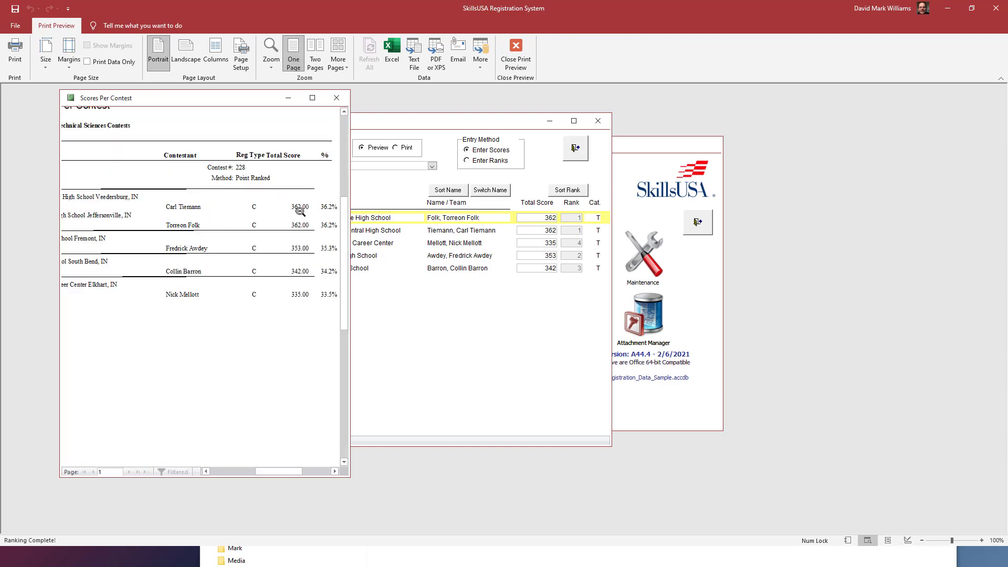
pyautogui.click(252, 227)
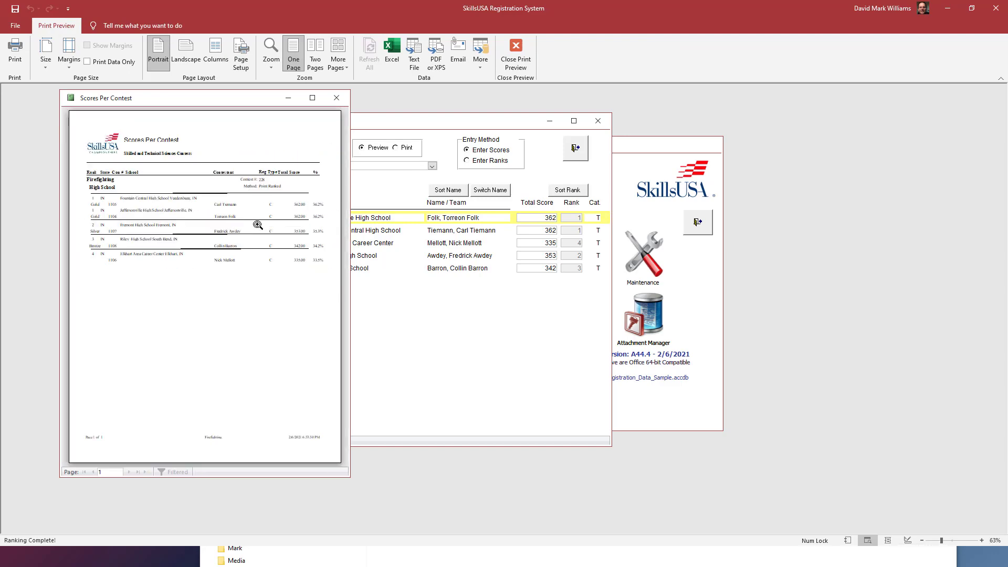
# Check the top-ranked contestants and their scores in the Firefighting report up close and close the preview
pyautogui.click(129, 207)
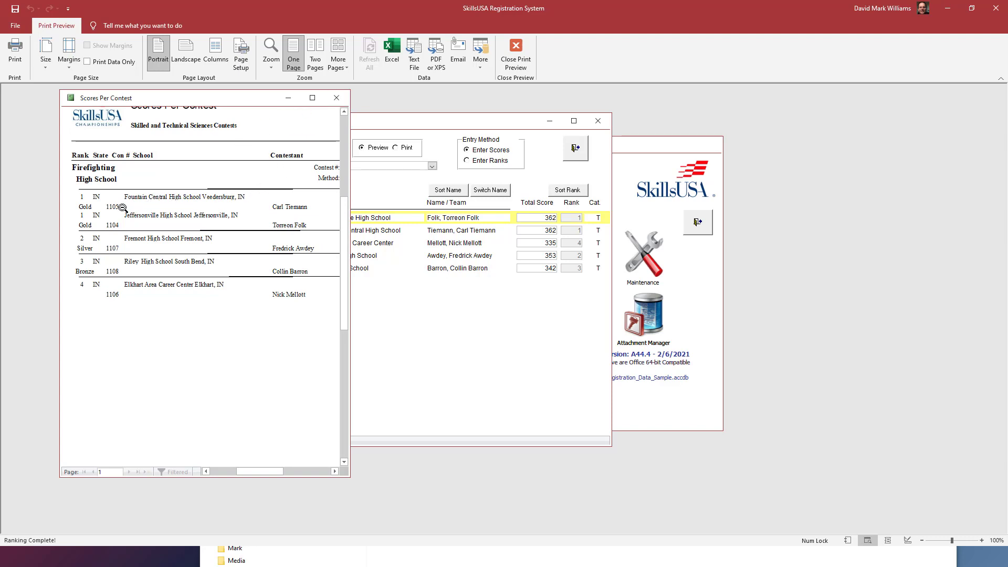
pyautogui.click(306, 227)
pyautogui.click(229, 217)
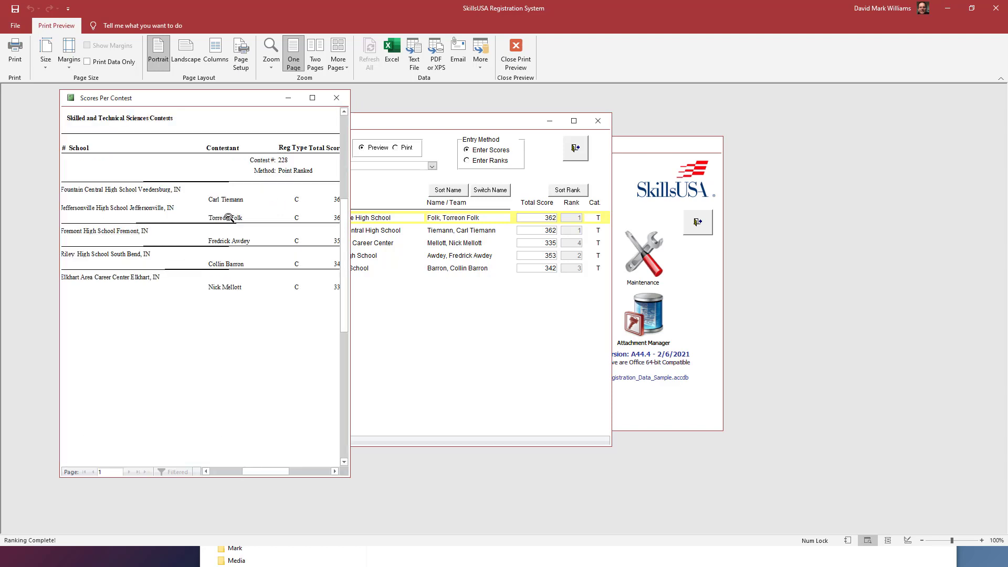
pyautogui.click(336, 97)
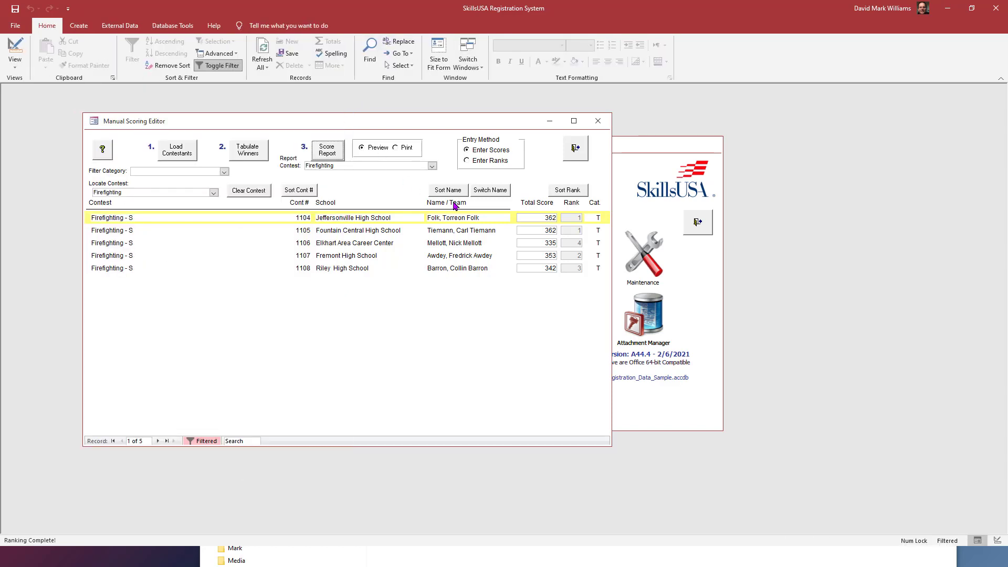
# Set the Jeffersonville High School contestant's total score to 363 and tabulate the Firefighting winners again
pyautogui.click(553, 218)
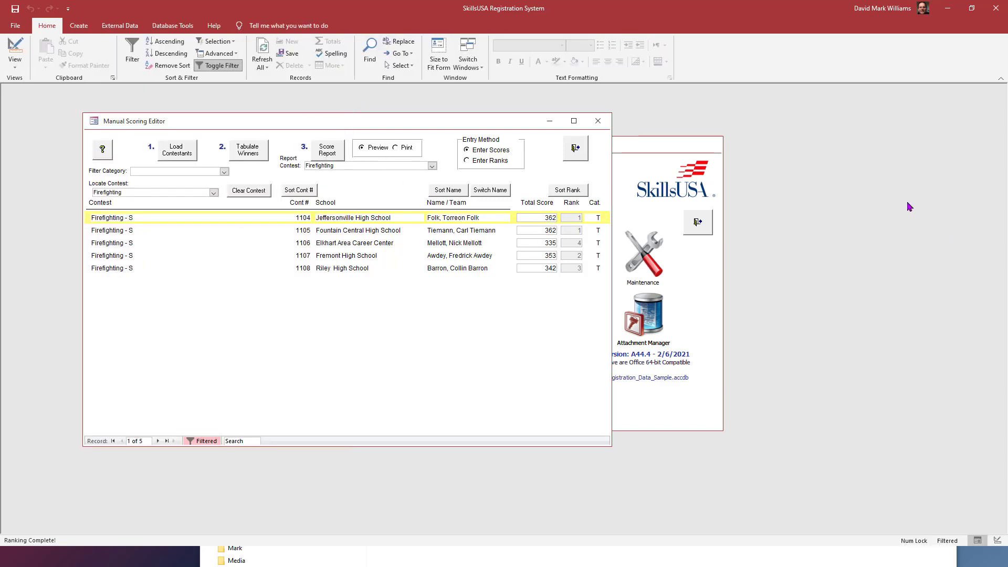
pyautogui.press('BackSpace')
pyautogui.write('3')
pyautogui.press('Return')
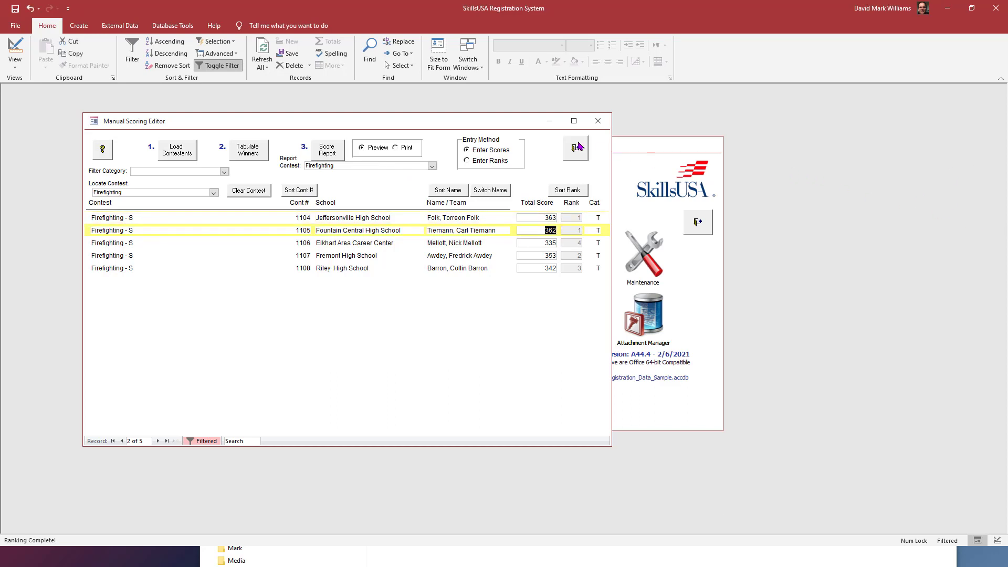
pyautogui.click(264, 151)
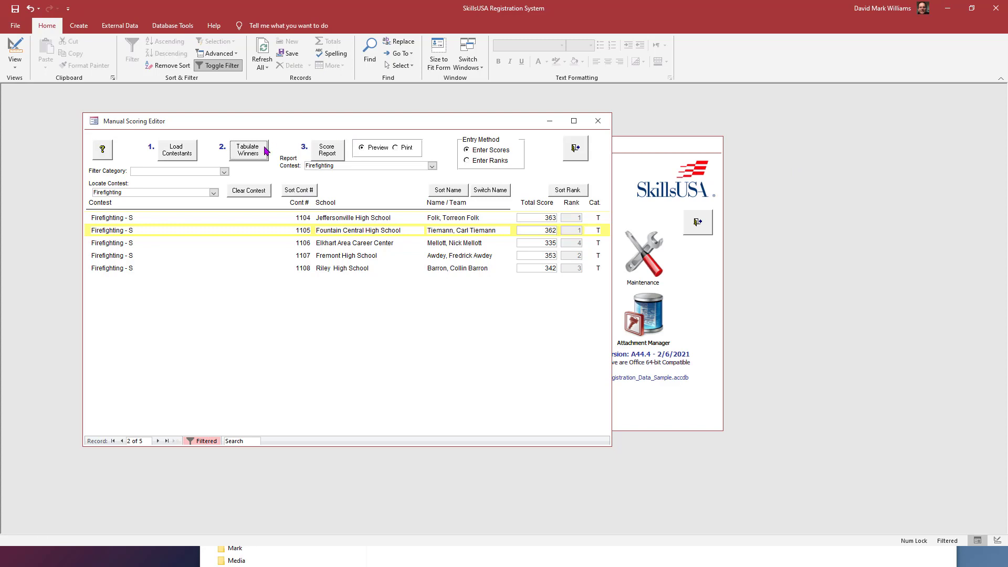
pyautogui.click(580, 318)
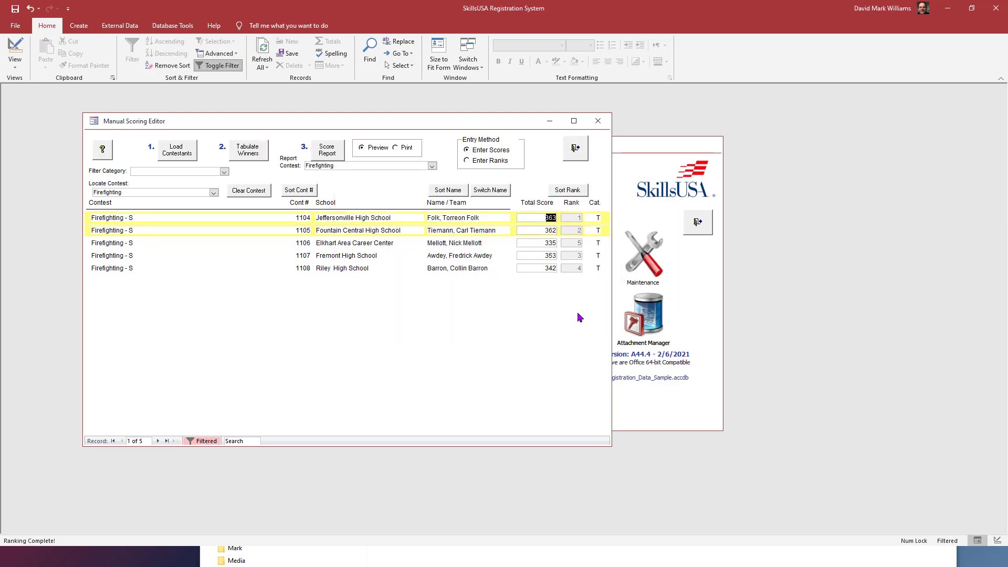
# Preview the re-tabulated Firefighting score report, examine the contestants' medals and total scores, and close it
pyautogui.click(327, 151)
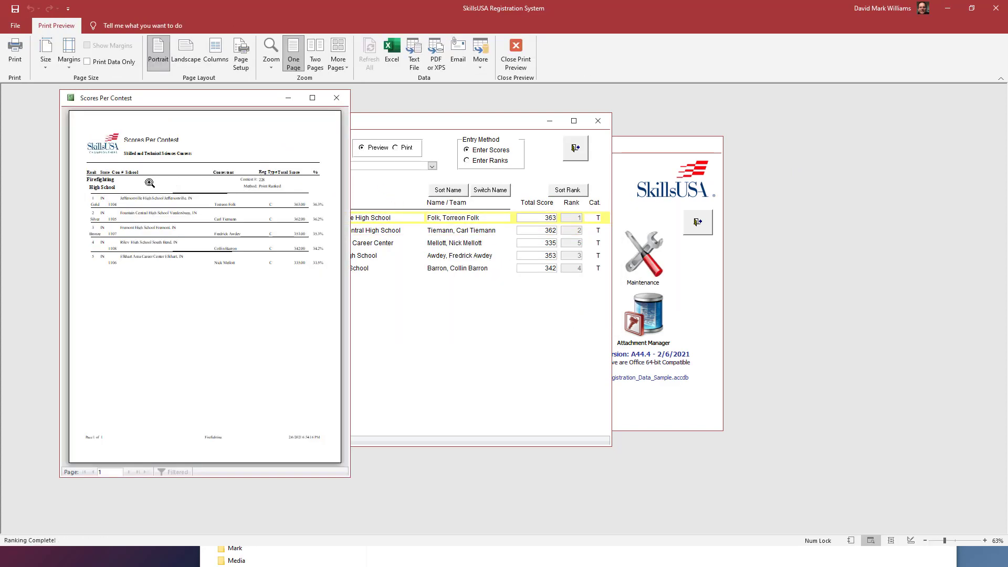
pyautogui.click(111, 200)
pyautogui.click(293, 220)
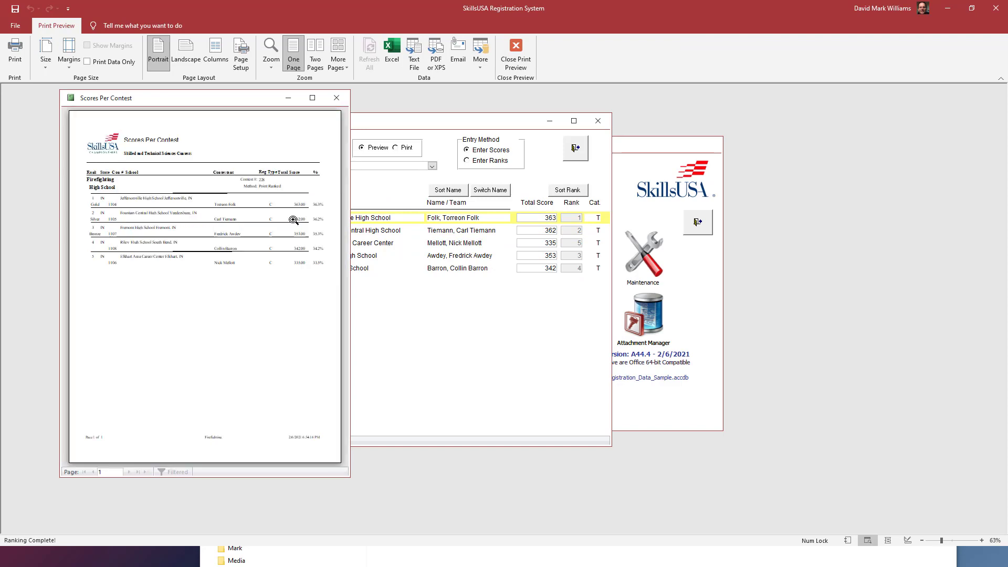
pyautogui.click(307, 208)
pyautogui.click(307, 207)
pyautogui.click(337, 98)
# Exit manual scoring and open the online and professional development test batch entry form
pyautogui.click(573, 149)
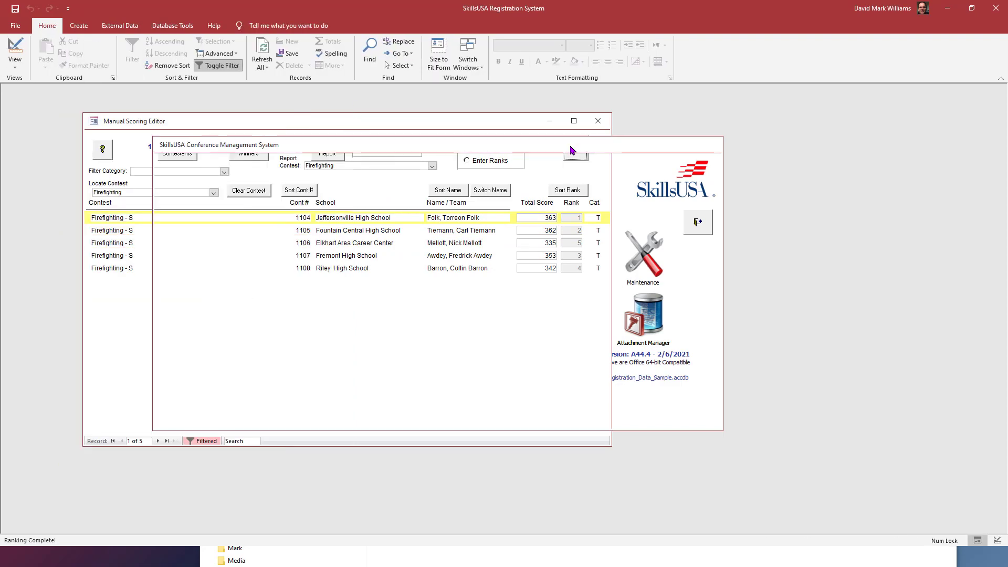
pyautogui.click(423, 311)
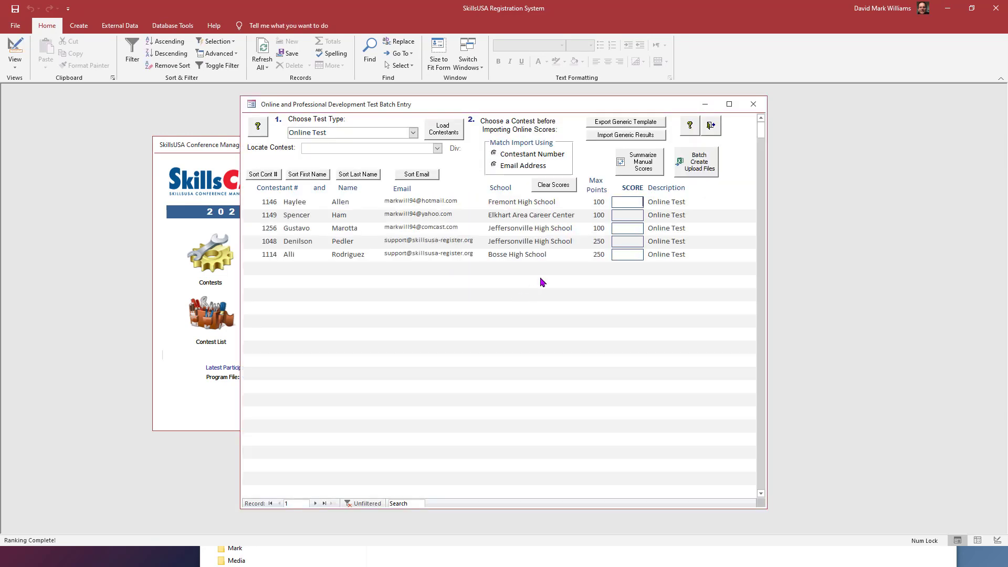